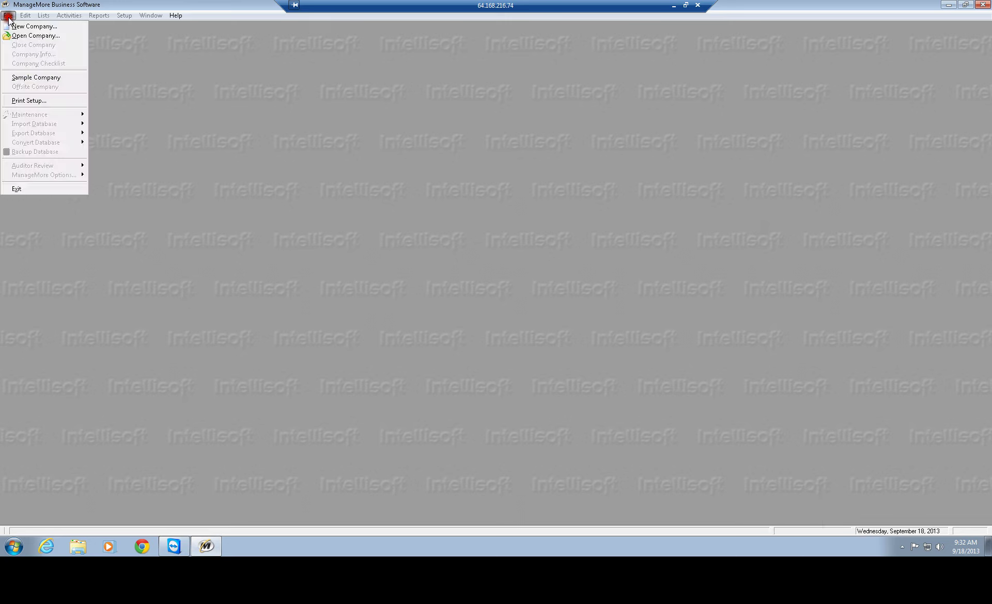
- Open the Digital Paging Company file and log in with the user login ID
{"action": "left_click", "coordinate": [20, 36]}
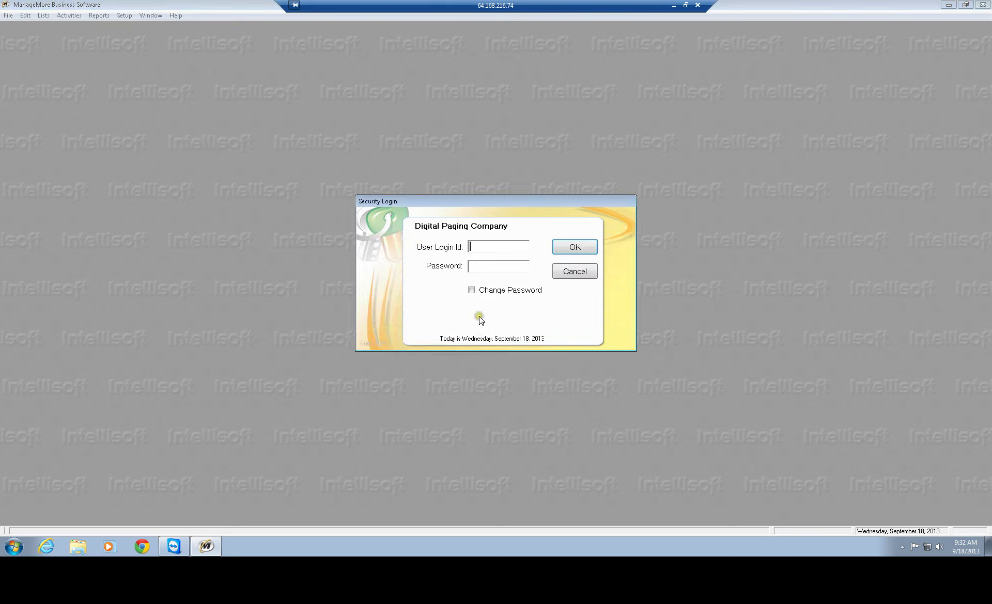
{"action": "type", "text": "JUSTIN"}
{"action": "left_click", "coordinate": [575, 249]}
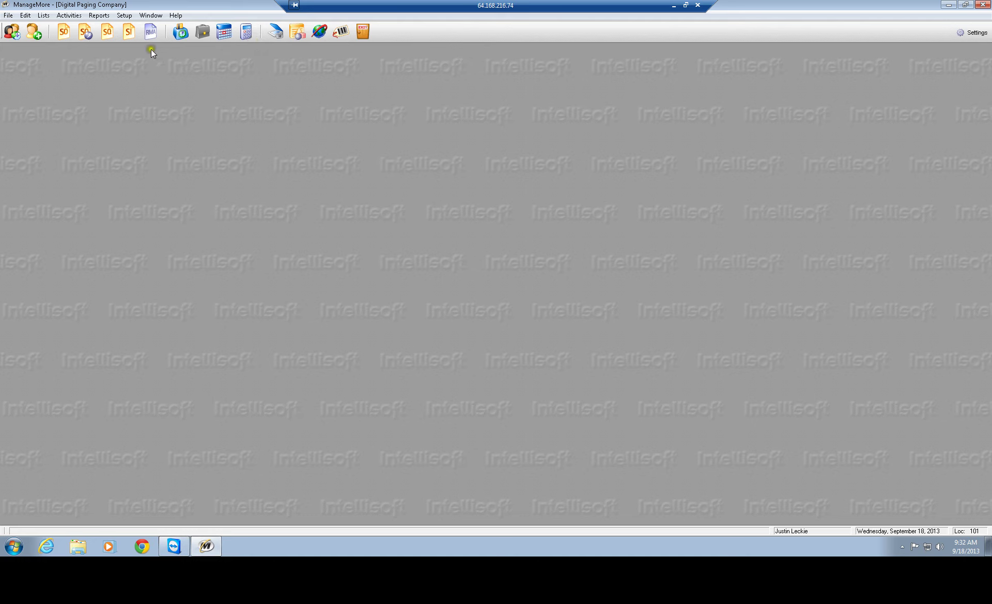
- Open Customer Care, centre its window and look through the Search By field options
{"action": "left_click", "coordinate": [12, 33]}
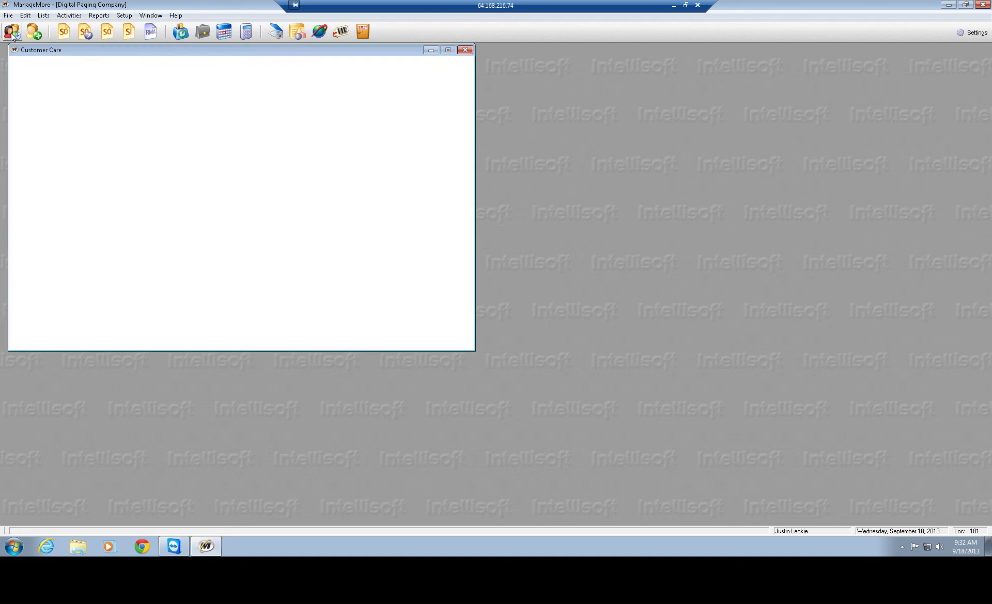
{"action": "left_click_drag", "start_coordinate": [101, 48], "coordinate": [389, 141]}
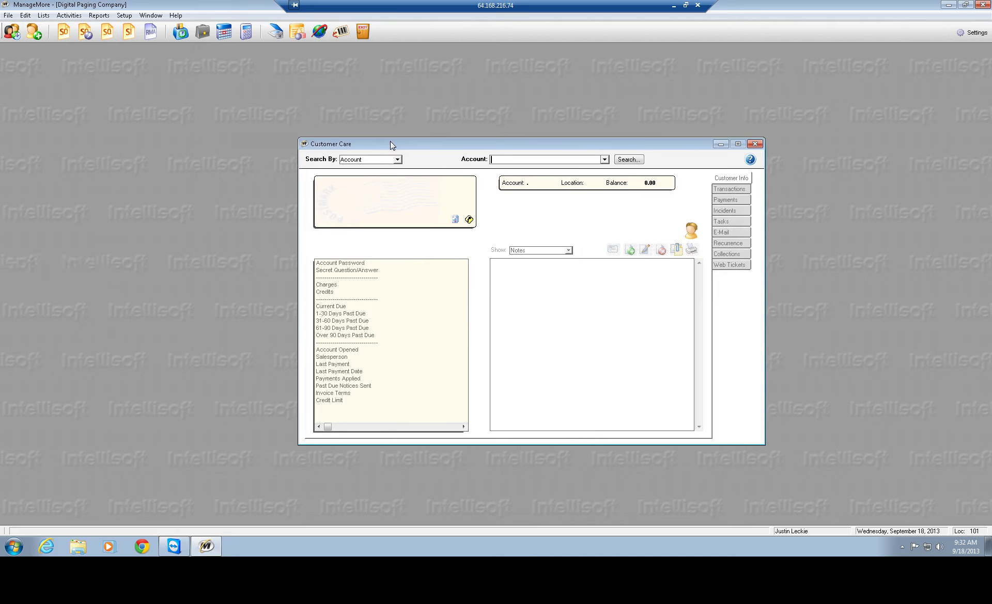
{"action": "left_click", "coordinate": [390, 161]}
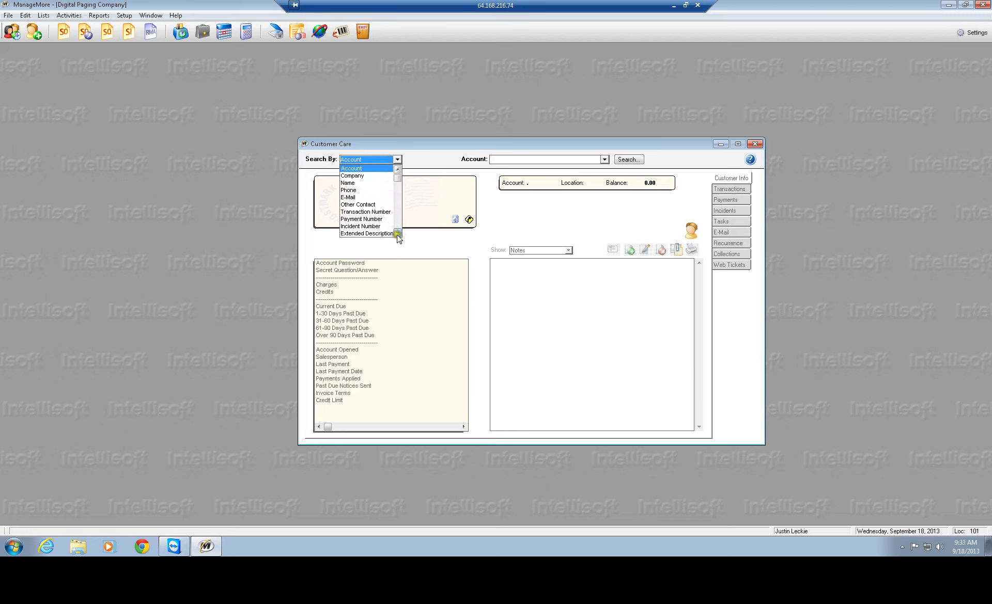
{"action": "left_click", "coordinate": [397, 233]}
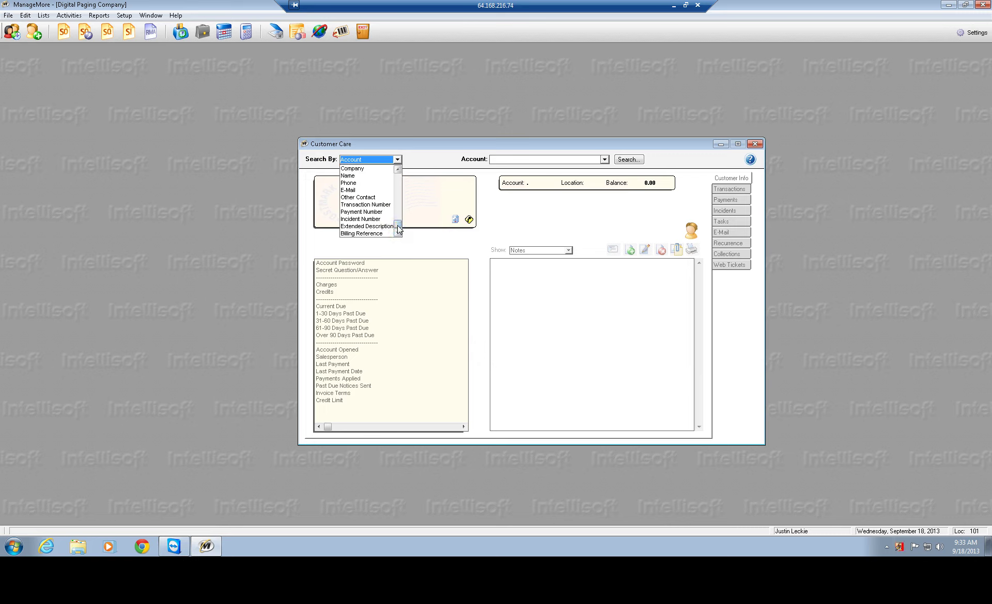
{"action": "left_click_drag", "start_coordinate": [397, 229], "coordinate": [398, 170]}
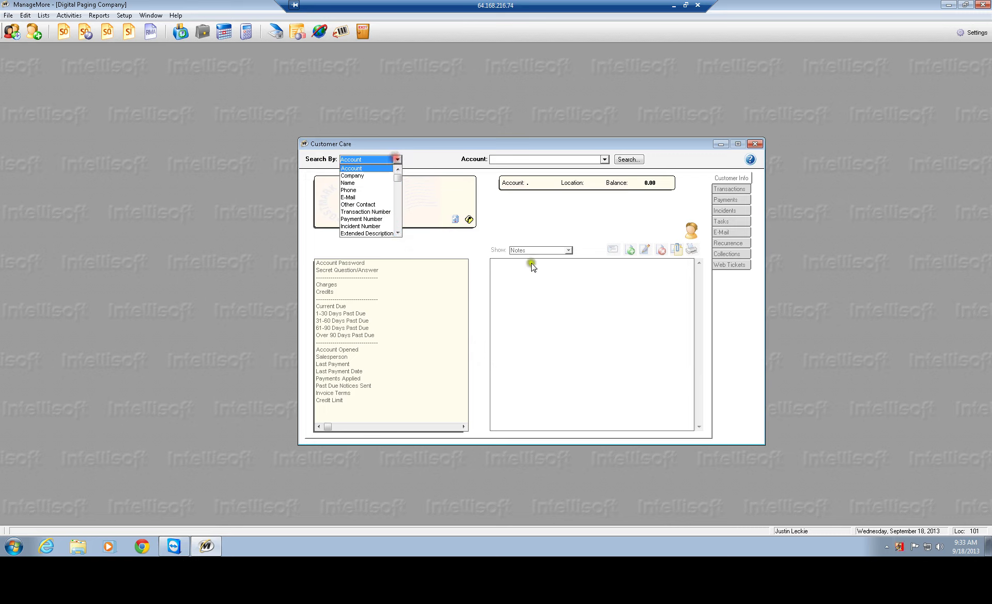
{"action": "left_click", "coordinate": [533, 220]}
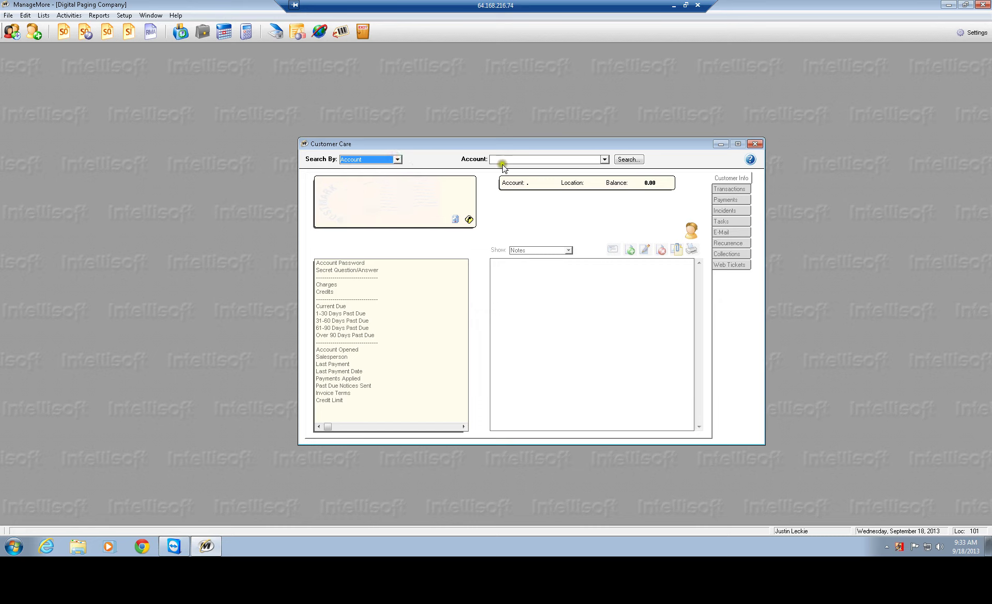
- Search customers by Company for 'T' to bring up the Test account
{"action": "left_click", "coordinate": [389, 159]}
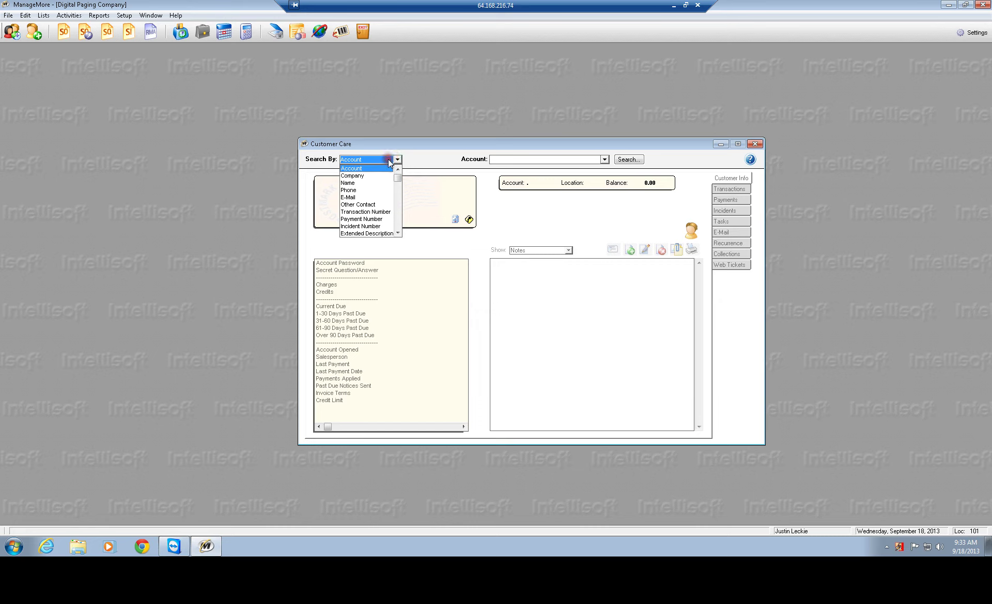
{"action": "left_click", "coordinate": [367, 176]}
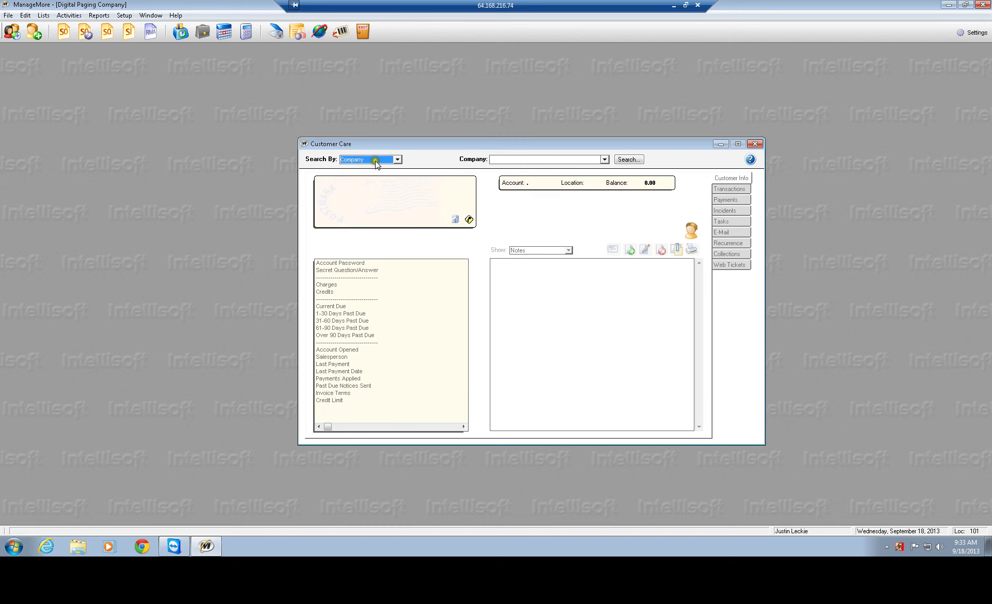
{"action": "left_click", "coordinate": [505, 159]}
{"action": "type", "text": "Test"}
{"action": "key", "text": "Return"}
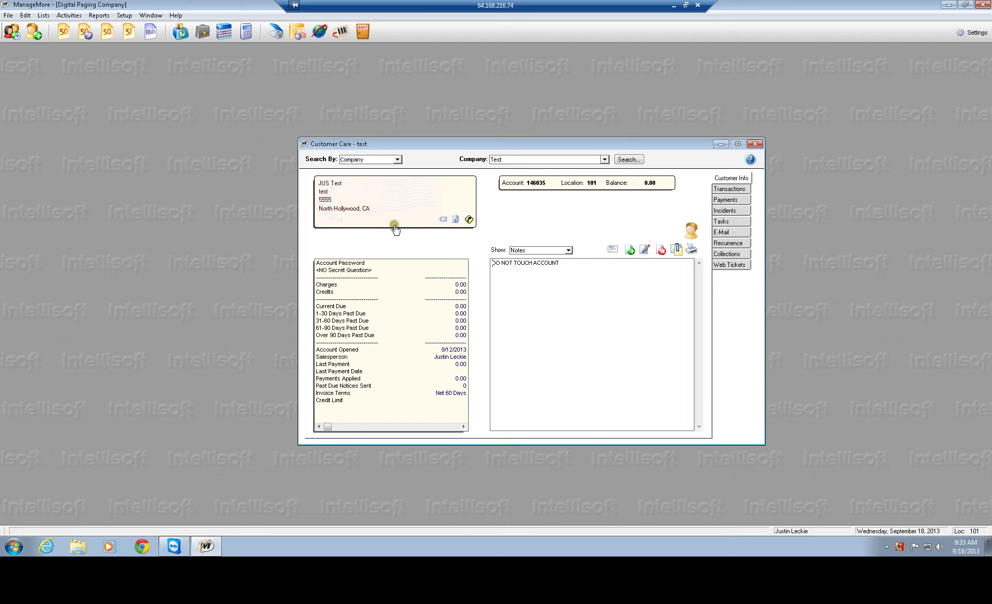
{"action": "left_click", "coordinate": [444, 221]}
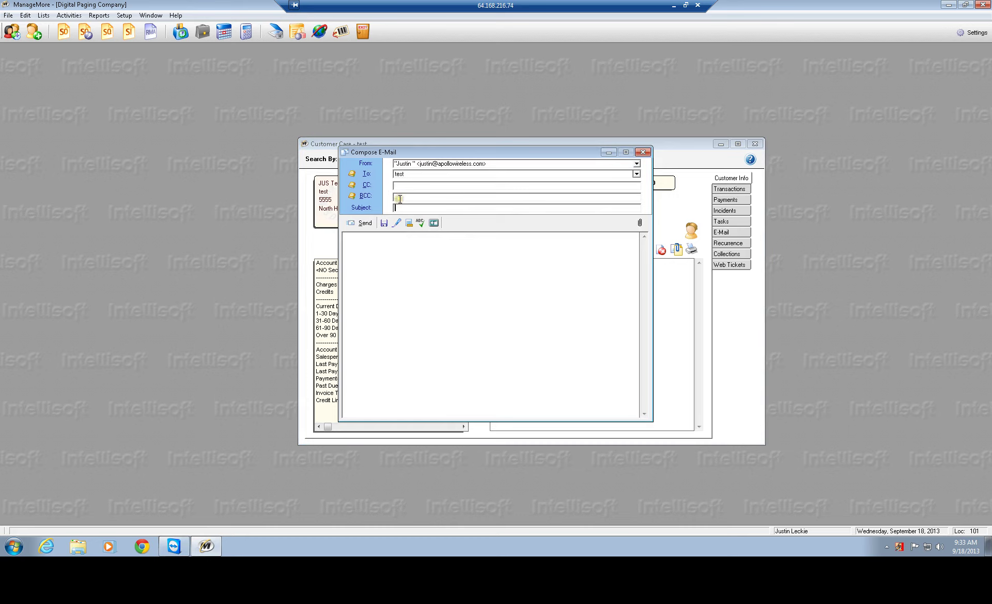
{"action": "left_click", "coordinate": [396, 278]}
{"action": "left_click", "coordinate": [647, 155]}
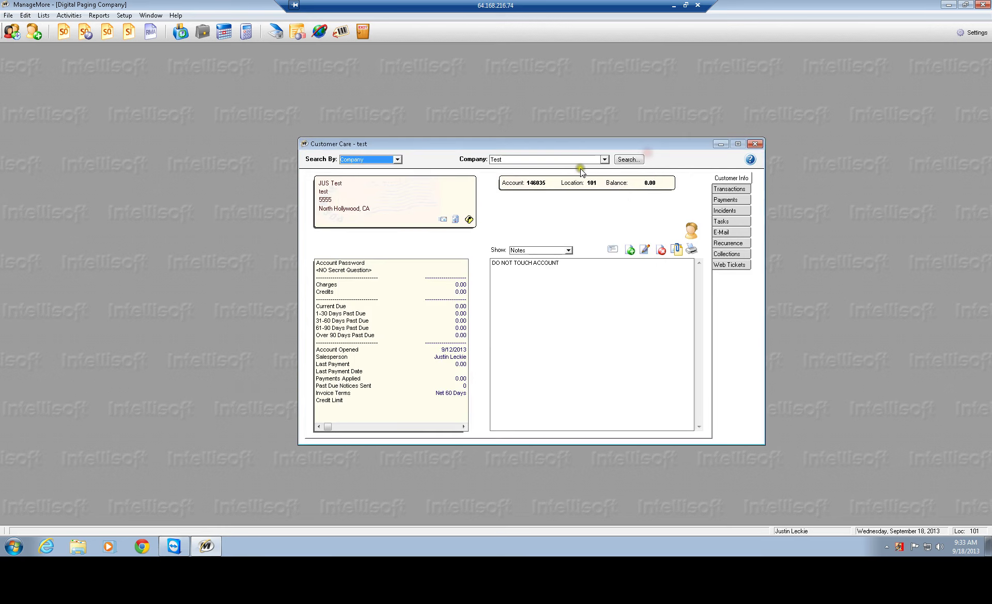
{"action": "left_click", "coordinate": [455, 220]}
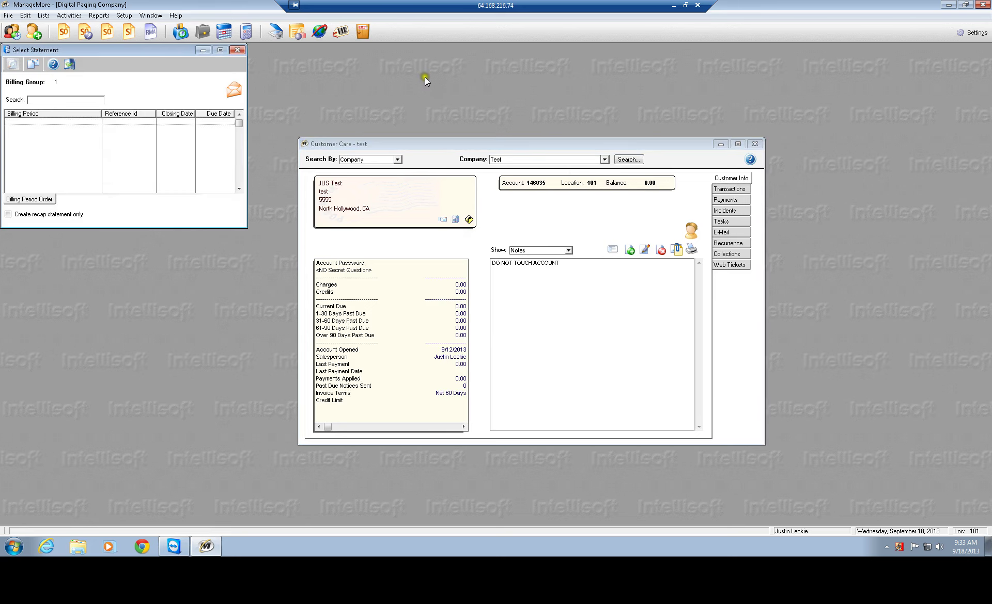
{"action": "left_click", "coordinate": [235, 51]}
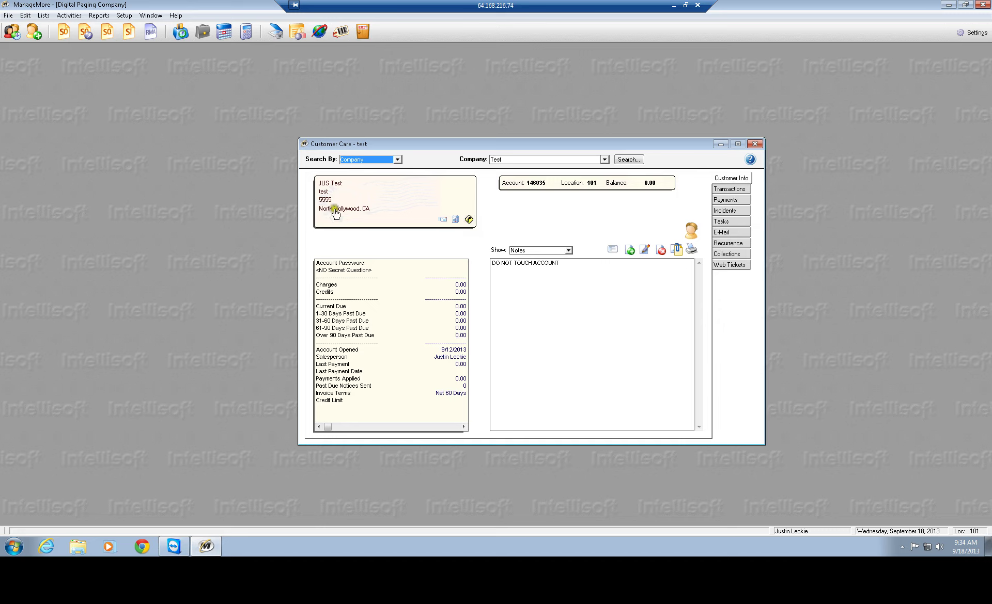
- Open the Test customer record for editing, centre it, and keep the Commercial template
{"action": "left_click", "coordinate": [405, 212]}
{"action": "double_click", "coordinate": [383, 207]}
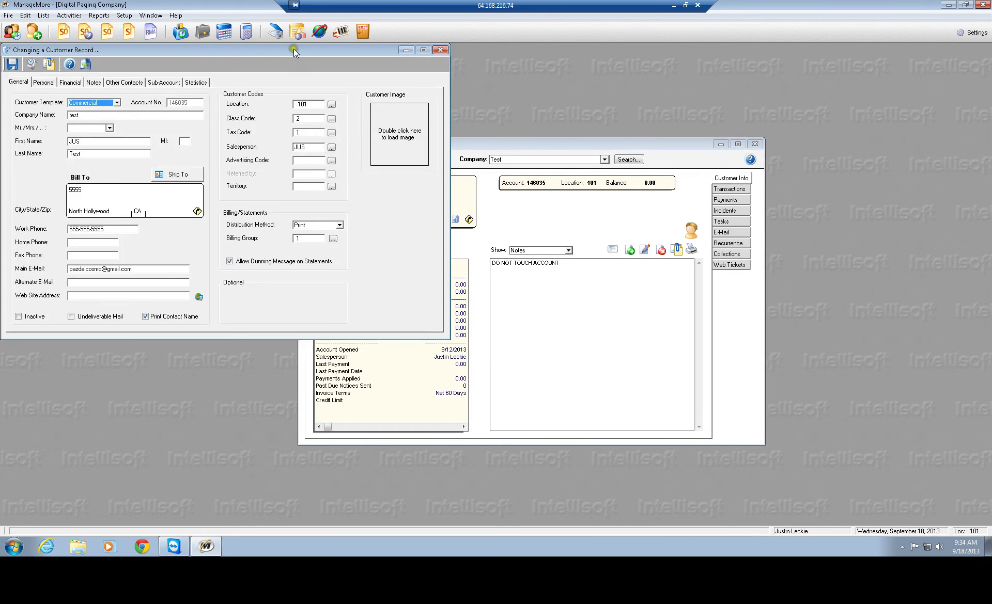
{"action": "left_click_drag", "start_coordinate": [300, 50], "coordinate": [479, 124]}
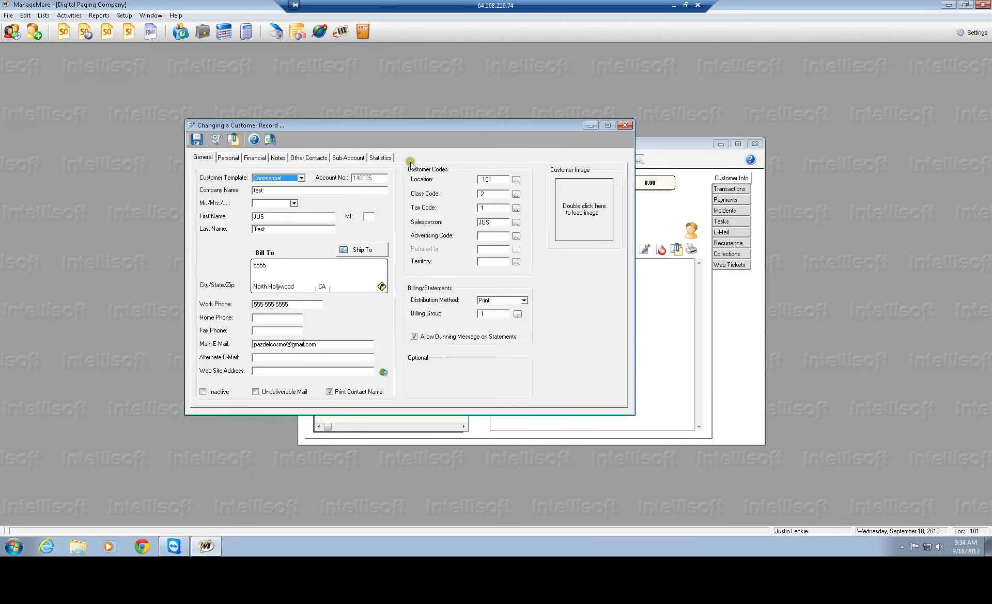
{"action": "left_click", "coordinate": [284, 181]}
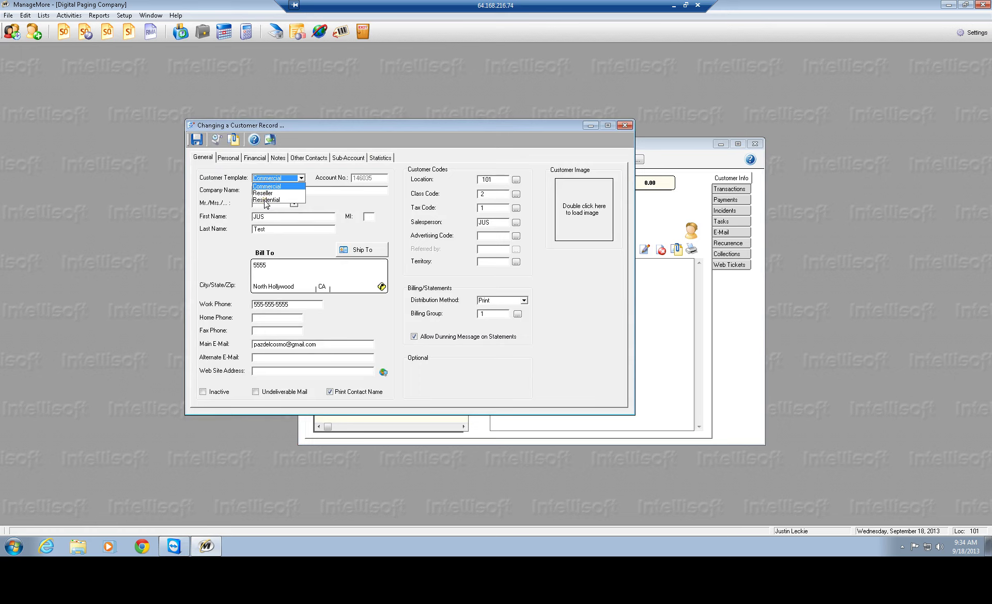
{"action": "left_click", "coordinate": [257, 200]}
{"action": "left_click", "coordinate": [236, 195]}
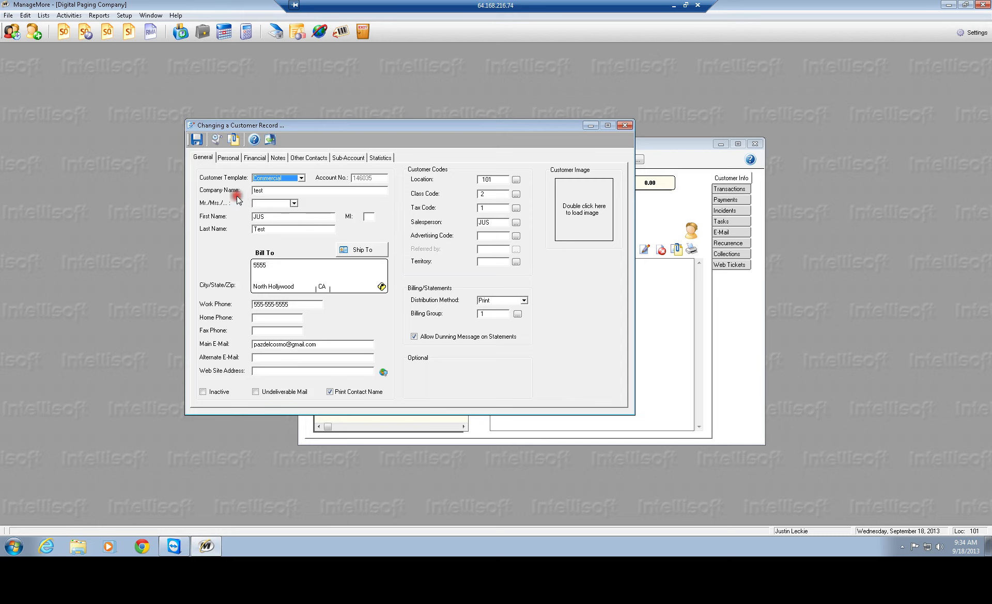
{"action": "left_click", "coordinate": [372, 179]}
- Review the alternate Ship To address fields and save them
{"action": "left_click", "coordinate": [370, 250]}
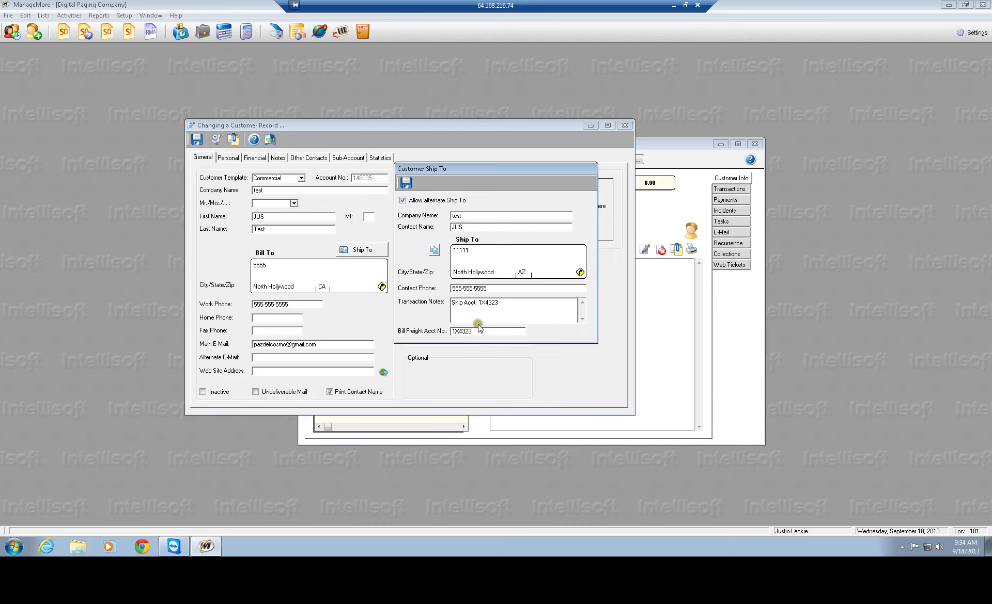
{"action": "left_click", "coordinate": [472, 331]}
{"action": "left_click", "coordinate": [467, 344]}
{"action": "left_click", "coordinate": [453, 303]}
{"action": "left_click", "coordinate": [403, 182]}
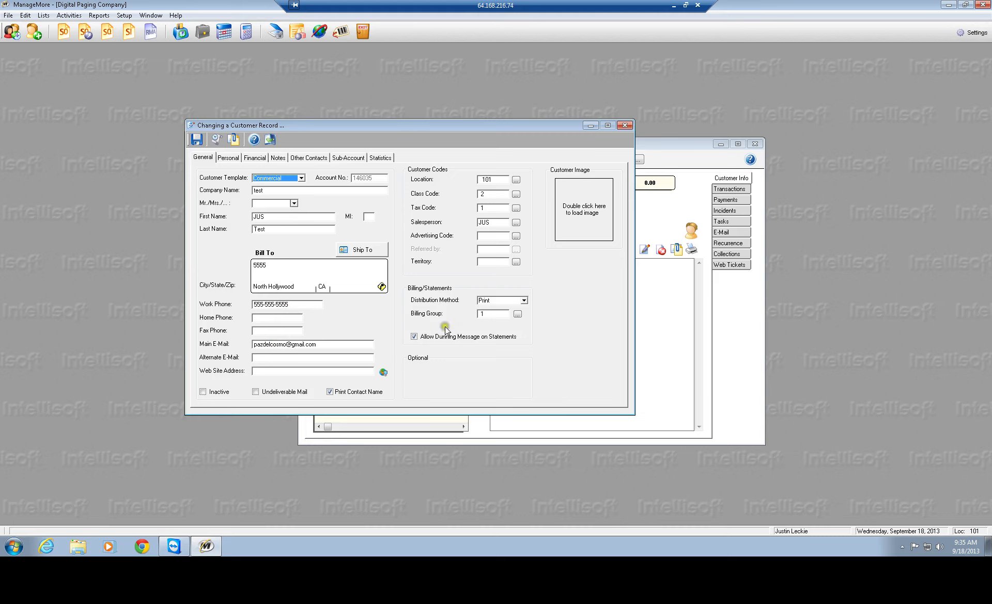
- Open and close the Salesperson, Tax Code, Class Code and Location lookups in turn
{"action": "left_click", "coordinate": [516, 223]}
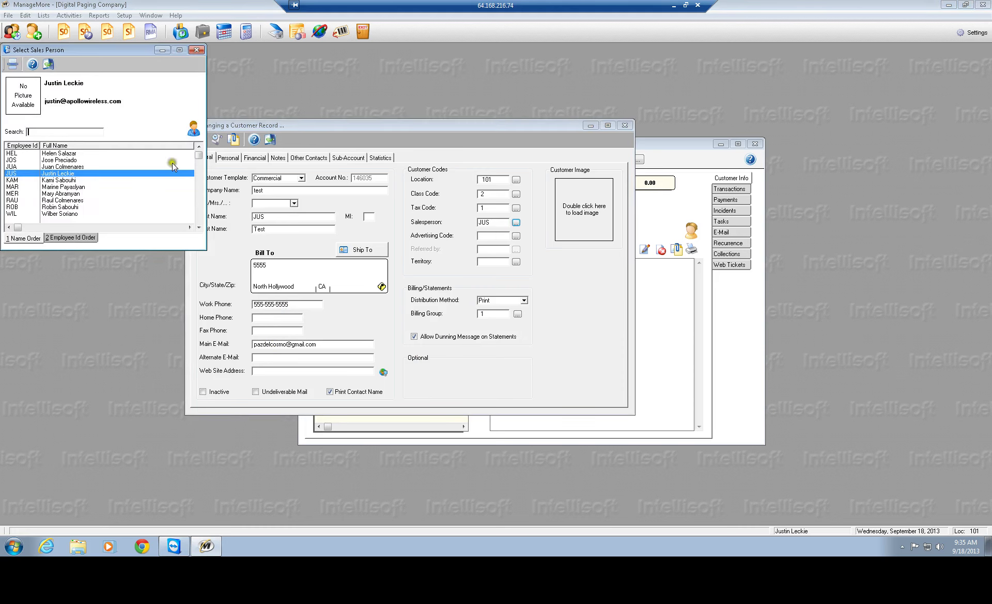
{"action": "left_click", "coordinate": [197, 50]}
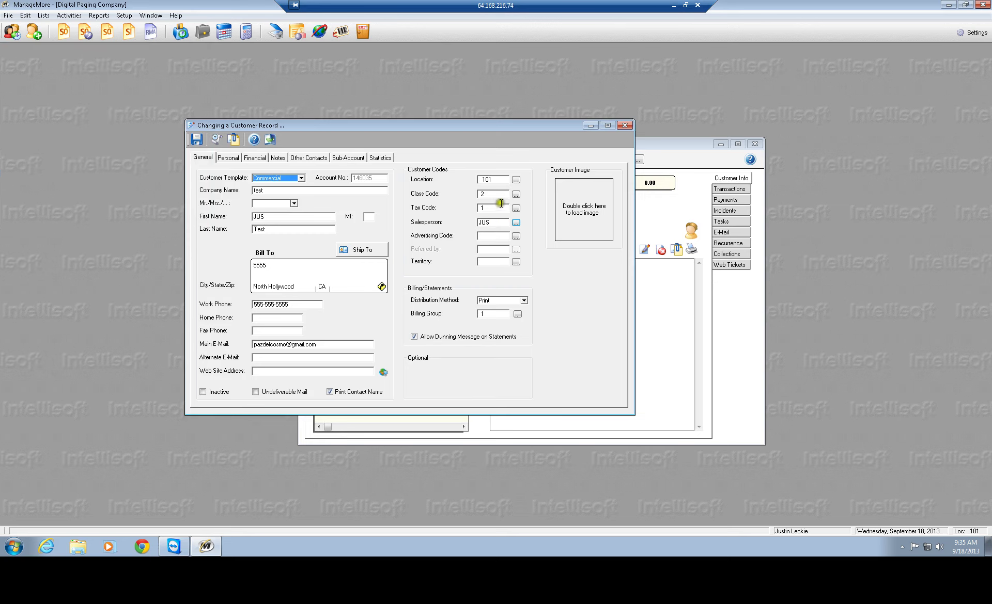
{"action": "left_click", "coordinate": [516, 209]}
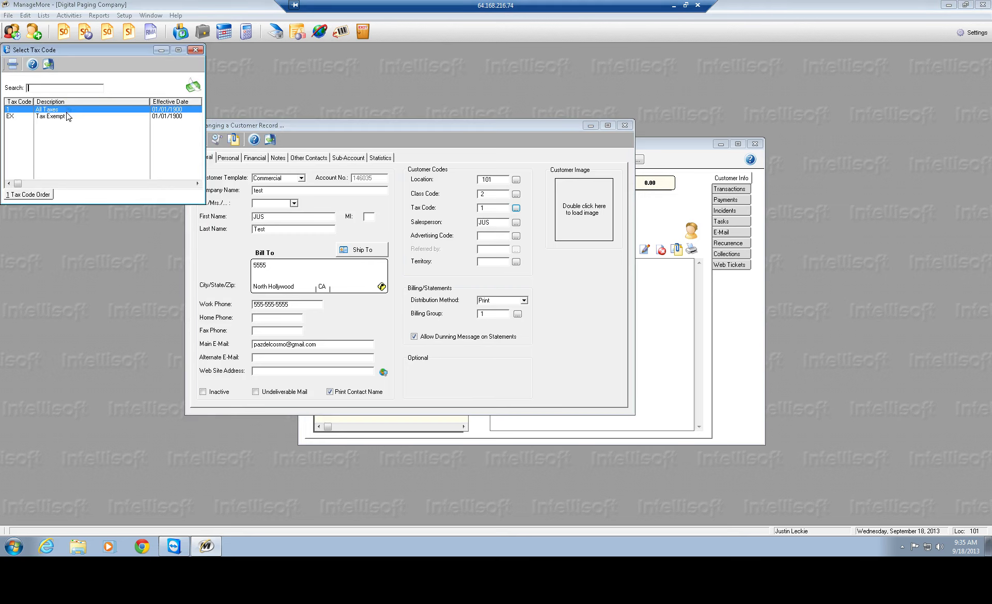
{"action": "left_click", "coordinate": [169, 66]}
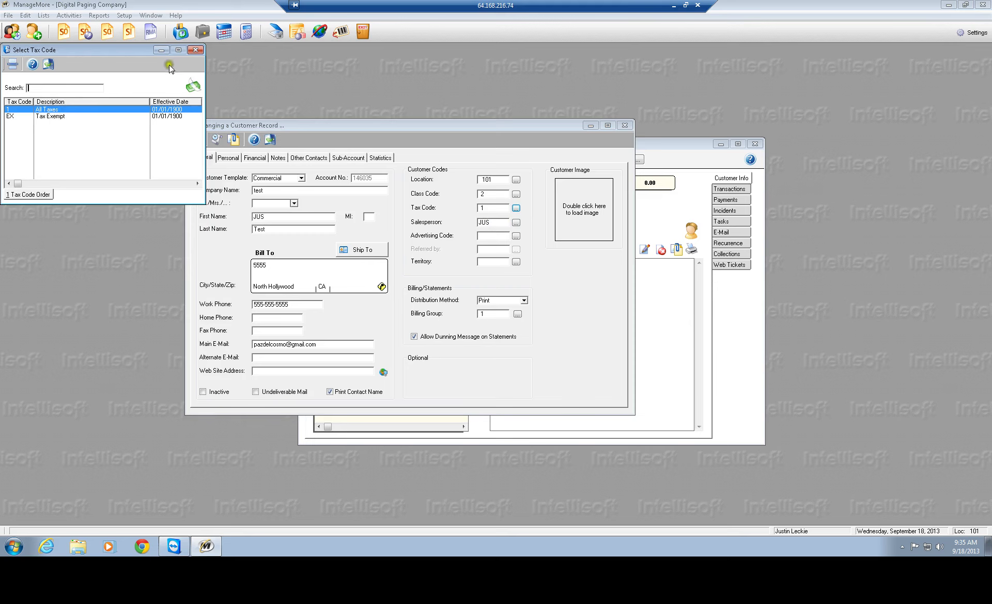
{"action": "left_click", "coordinate": [194, 50]}
{"action": "left_click", "coordinate": [516, 195]}
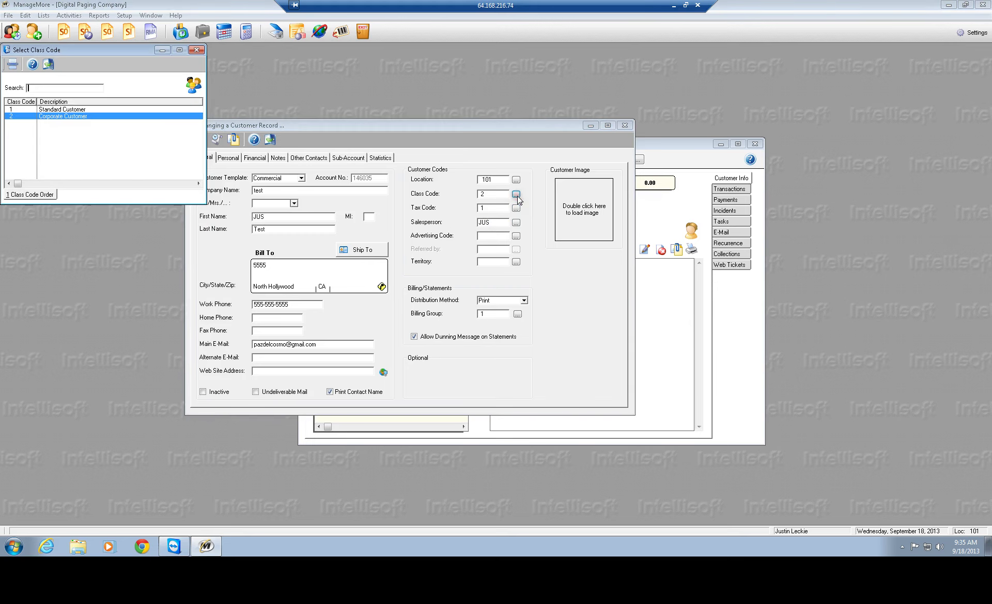
{"action": "left_click", "coordinate": [197, 50]}
{"action": "left_click", "coordinate": [202, 51]}
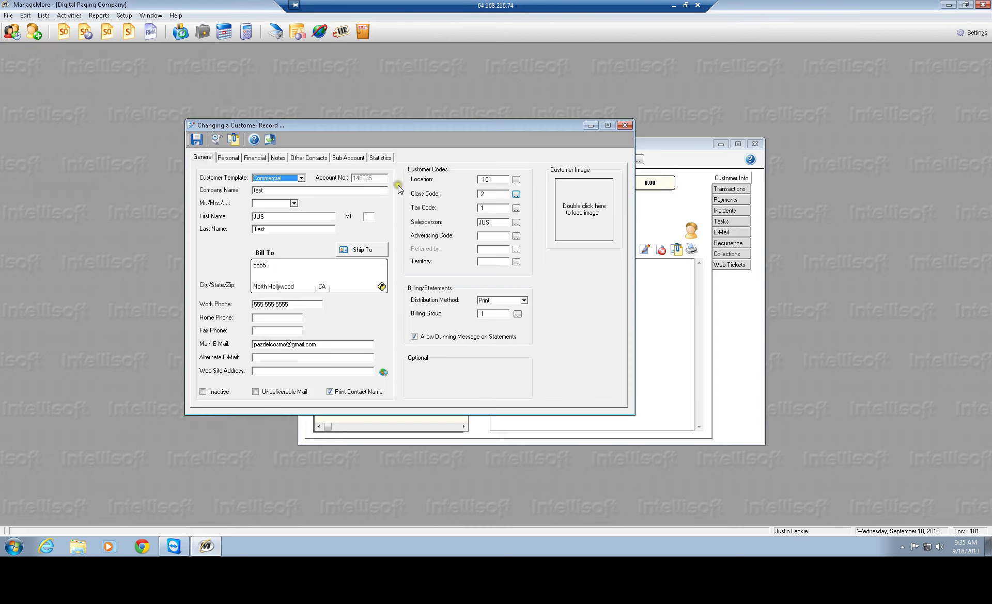
{"action": "left_click", "coordinate": [517, 180]}
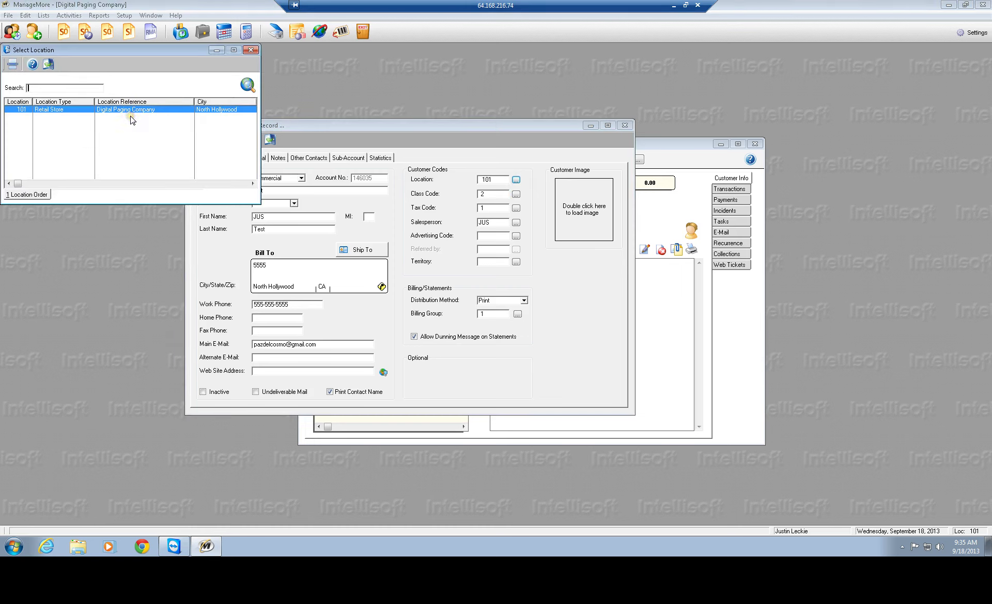
{"action": "left_click", "coordinate": [252, 50]}
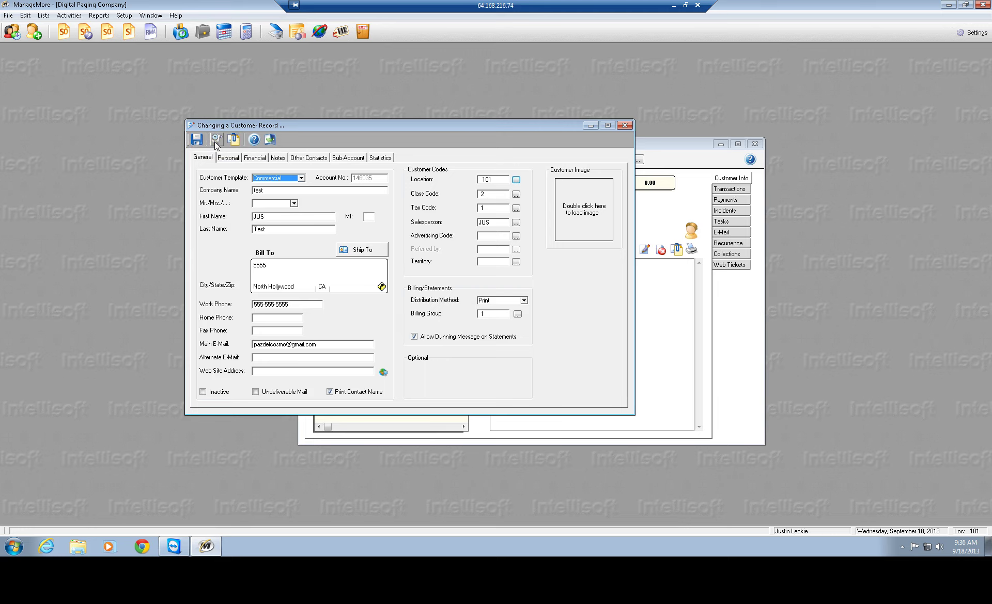
- View the customer's activity log, then open and close the empty Intellifile Explorer attachments
{"action": "left_click", "coordinate": [215, 141]}
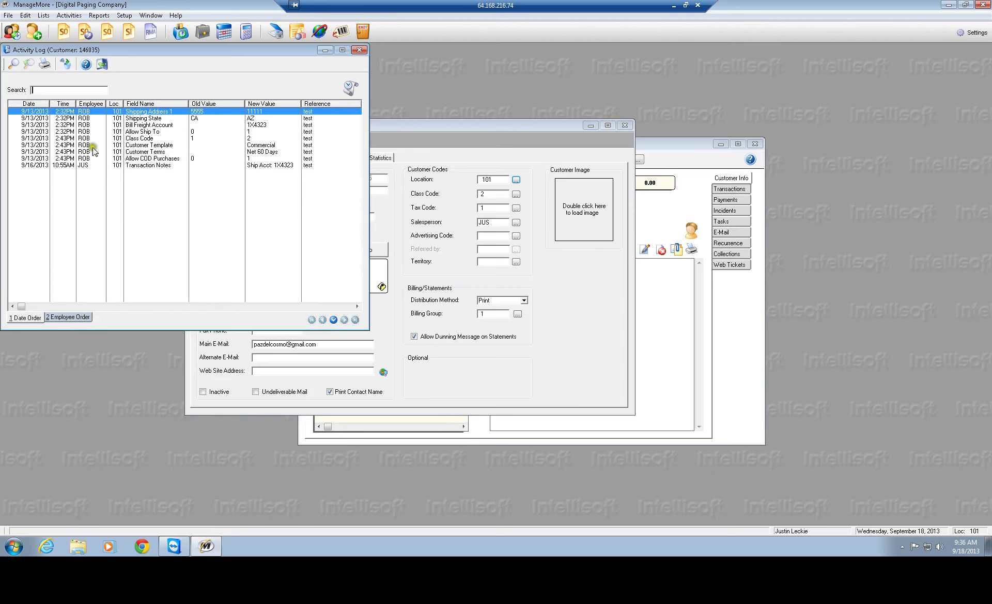
{"action": "left_click", "coordinate": [358, 50]}
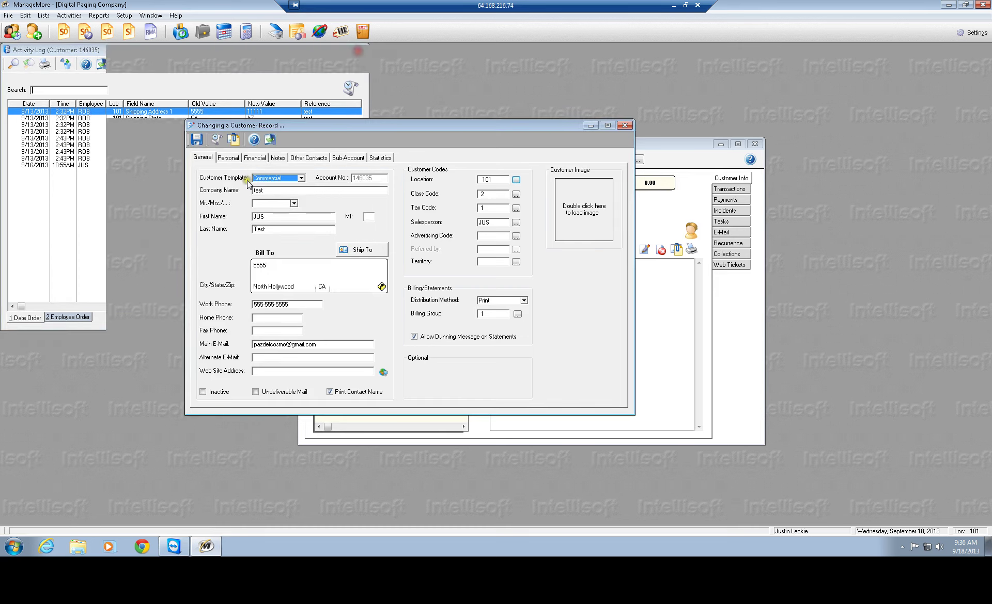
{"action": "left_click", "coordinate": [234, 140]}
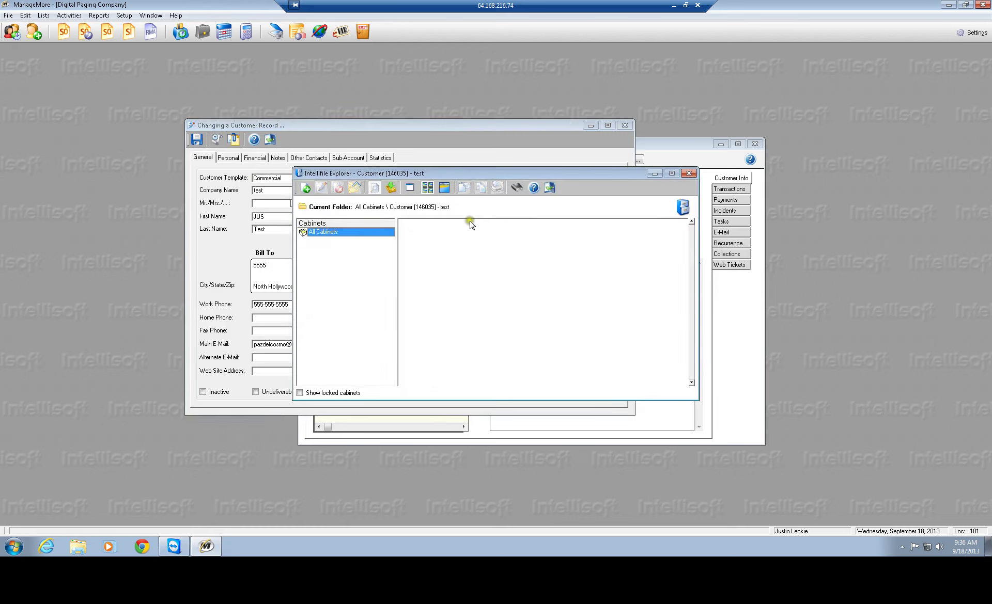
{"action": "left_click_drag", "start_coordinate": [584, 173], "coordinate": [608, 243]}
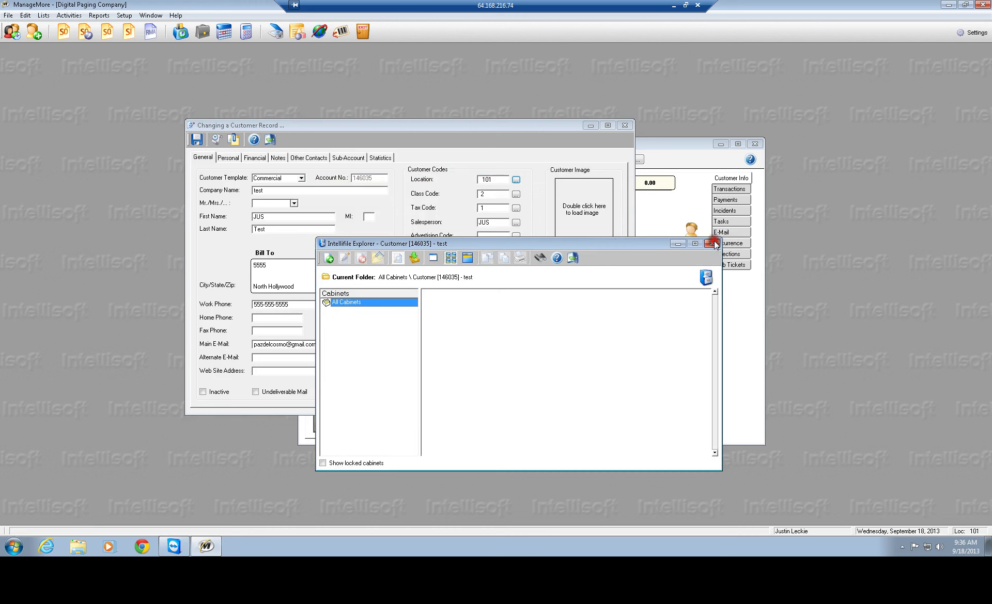
{"action": "left_click", "coordinate": [695, 244]}
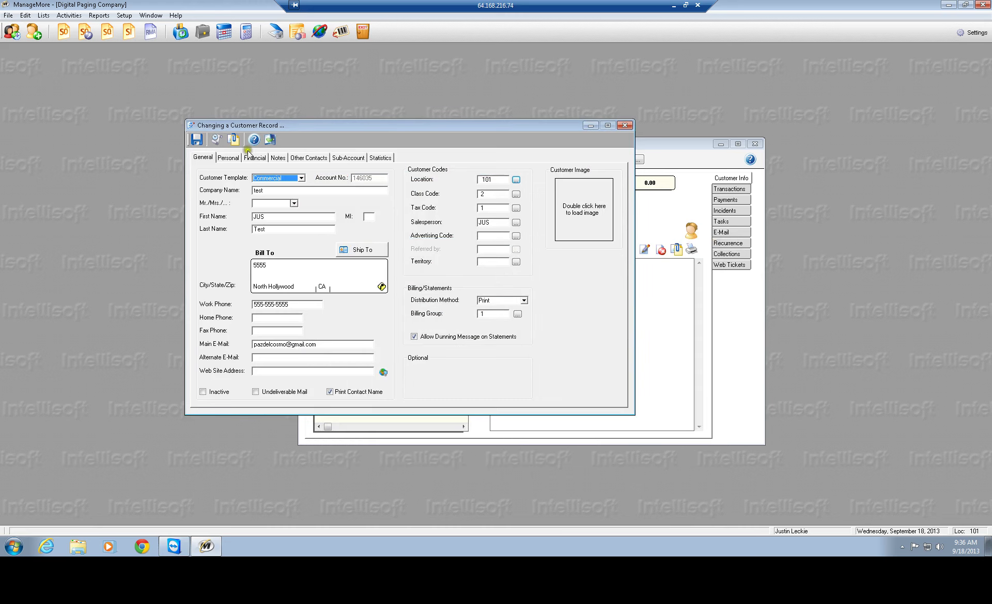
- Review Personal and Financial details, toggling on-account purchases off and back on
{"action": "left_click", "coordinate": [226, 159]}
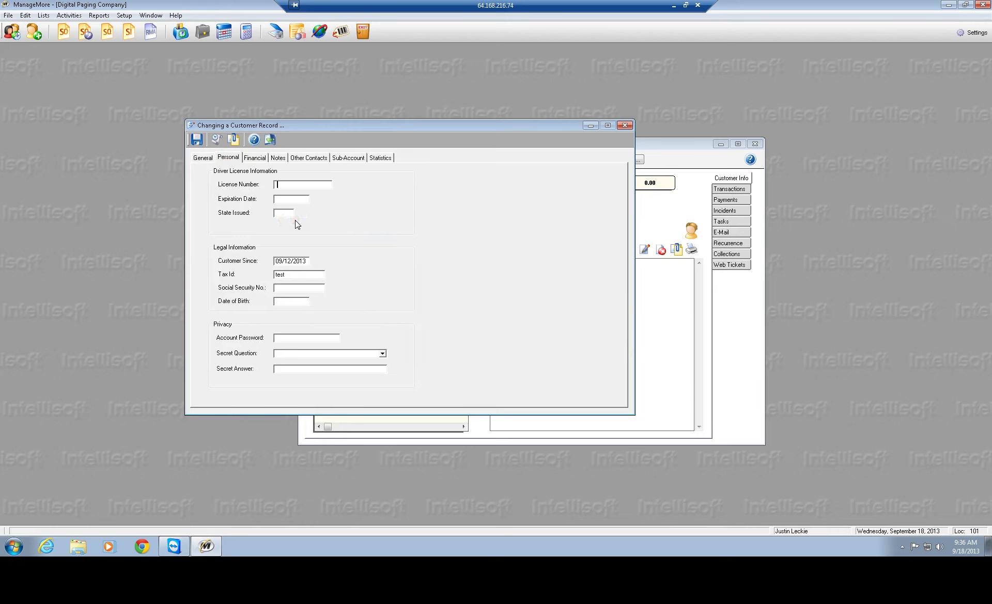
{"action": "left_click", "coordinate": [294, 285]}
{"action": "left_click", "coordinate": [249, 160]}
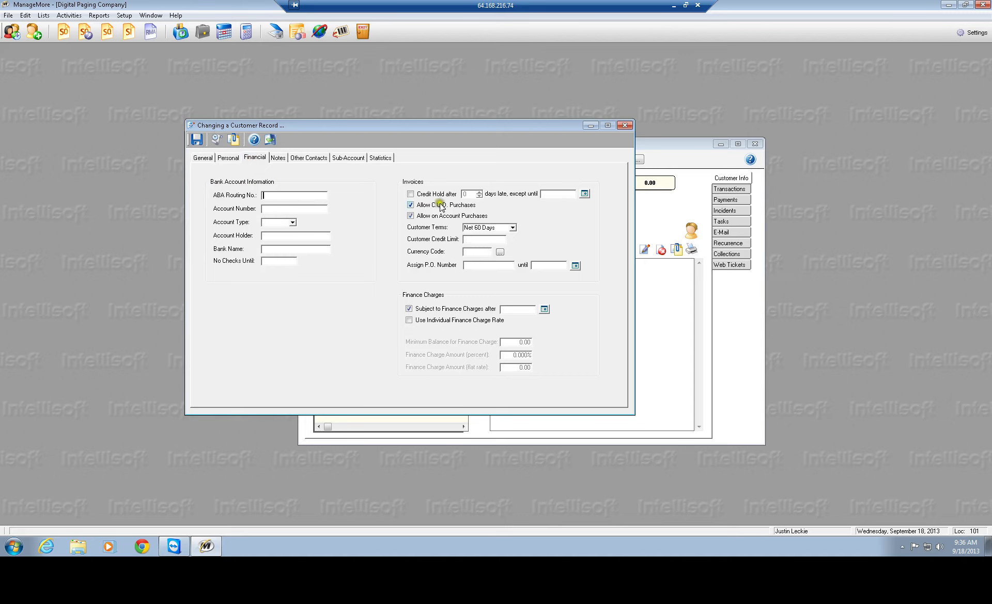
{"action": "left_click", "coordinate": [476, 218]}
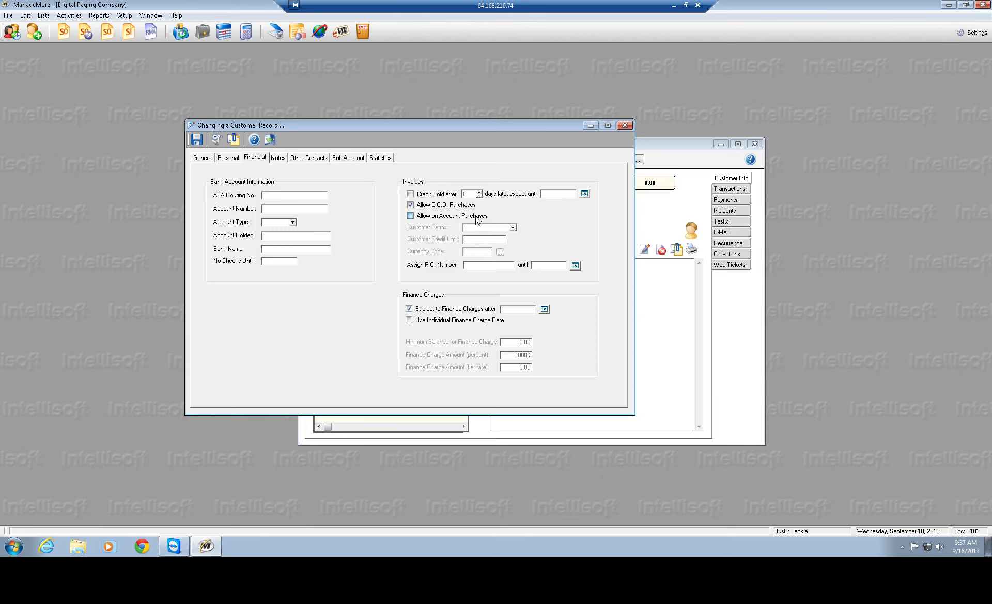
{"action": "left_click", "coordinate": [476, 218]}
{"action": "left_click", "coordinate": [512, 227]}
{"action": "left_click", "coordinate": [514, 246]}
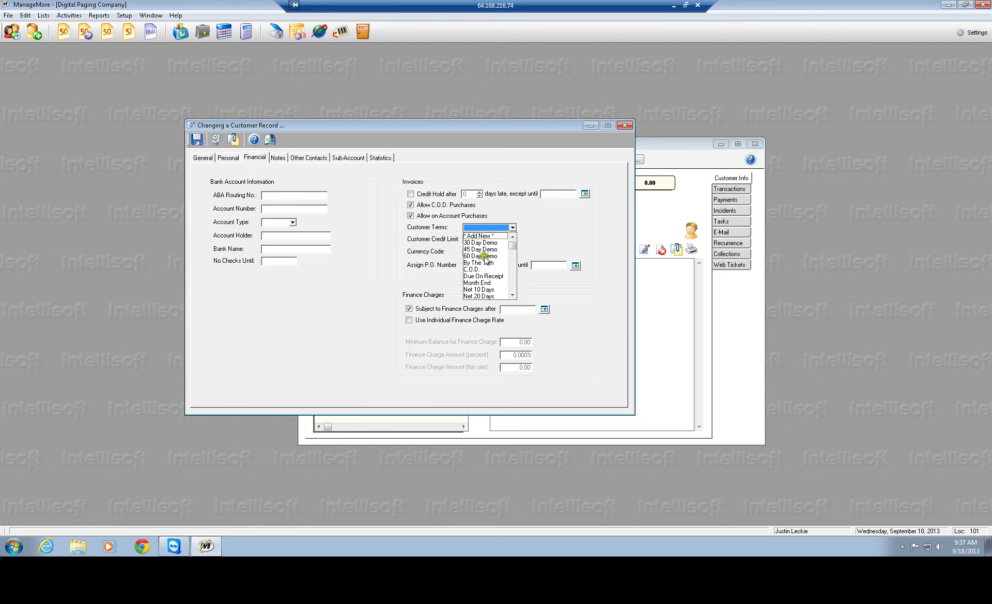
{"action": "left_click", "coordinate": [513, 295]}
{"action": "left_click", "coordinate": [513, 295]}
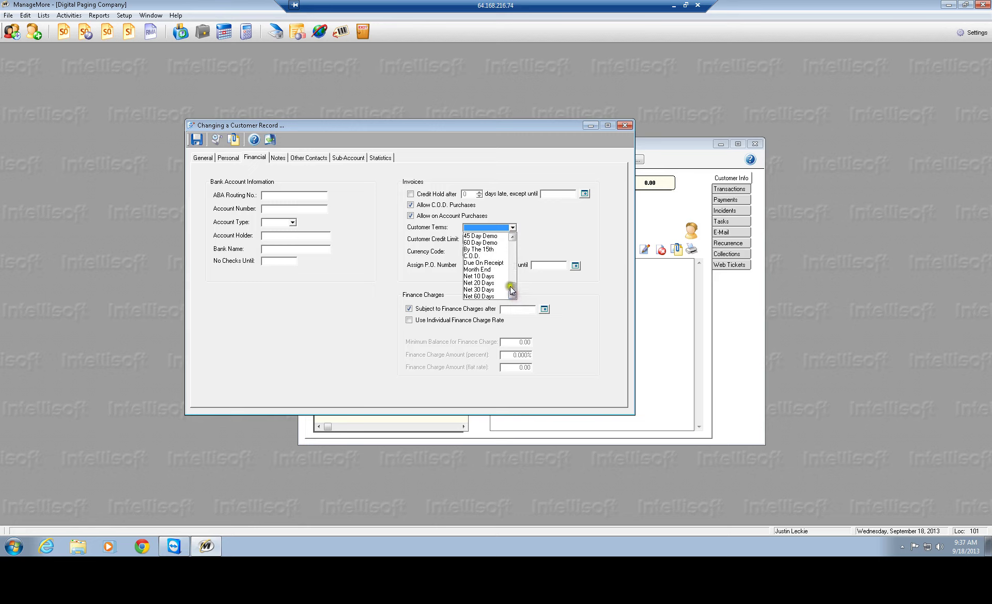
{"action": "left_click_drag", "start_coordinate": [512, 287], "coordinate": [523, 241]}
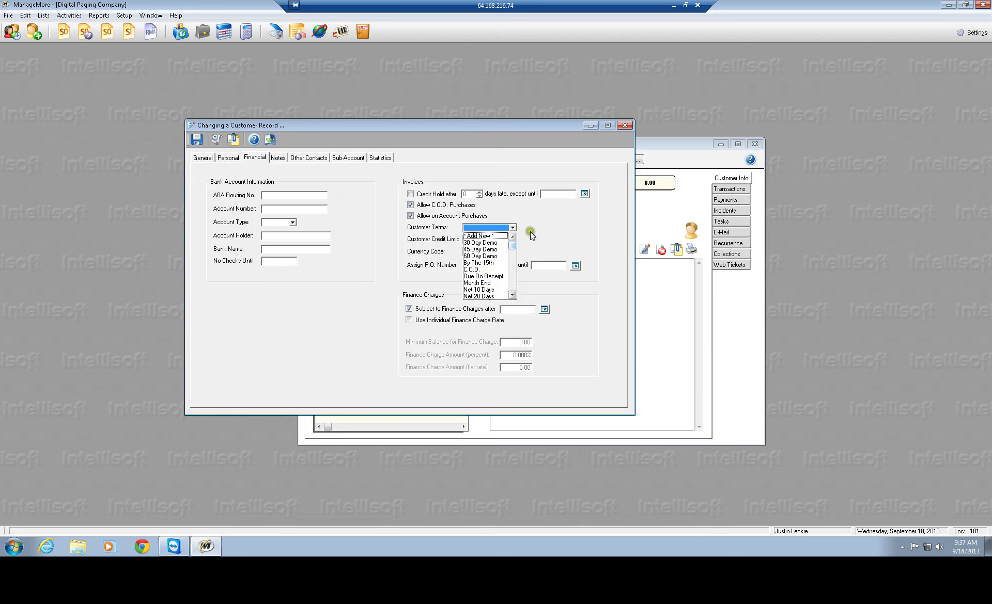
{"action": "left_click", "coordinate": [546, 227]}
{"action": "left_click", "coordinate": [471, 270]}
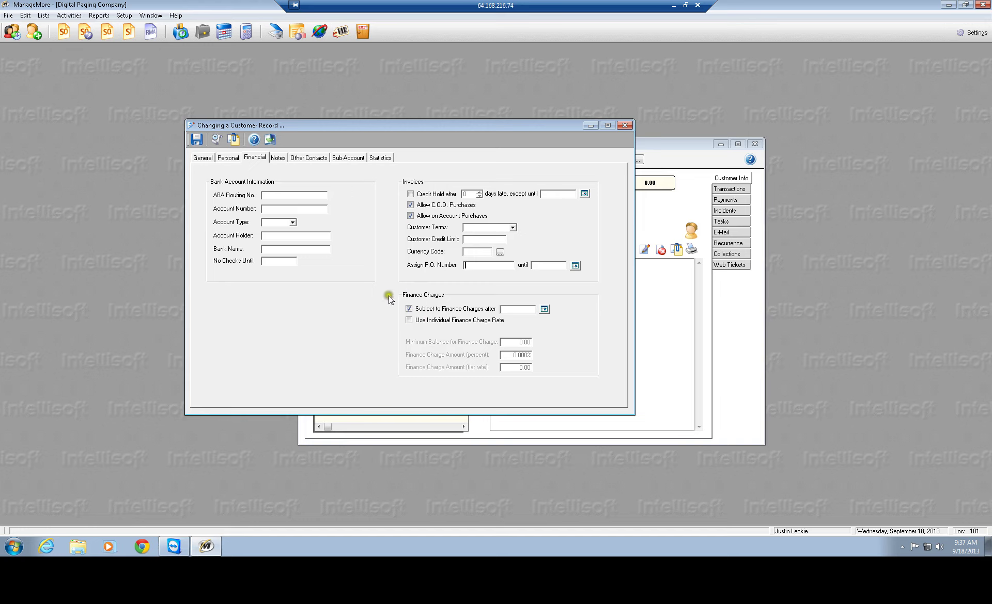
- Read the account note on the Notes tab
{"action": "left_click", "coordinate": [278, 156]}
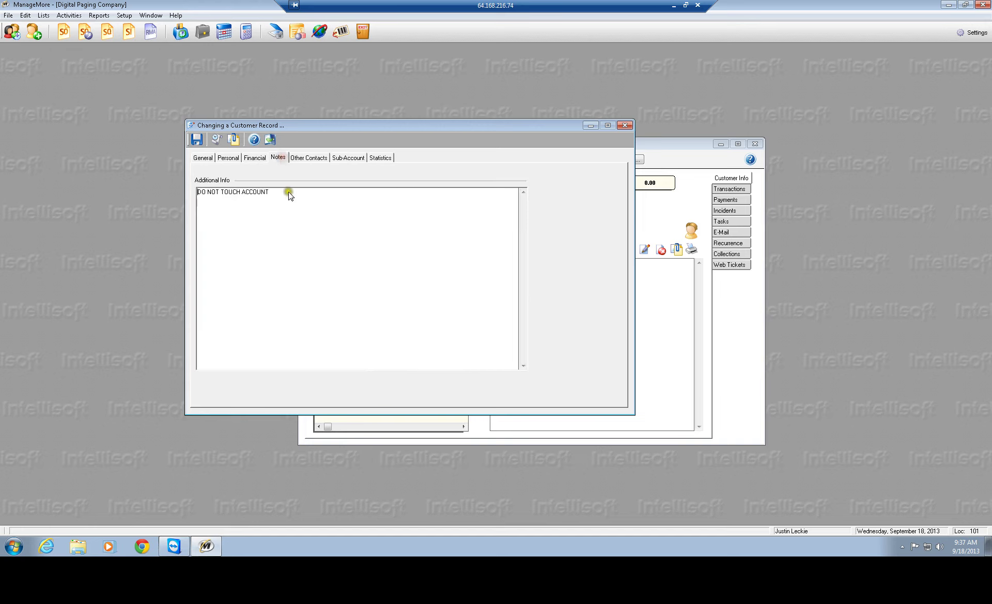
{"action": "left_click_drag", "start_coordinate": [376, 129], "coordinate": [557, 383]}
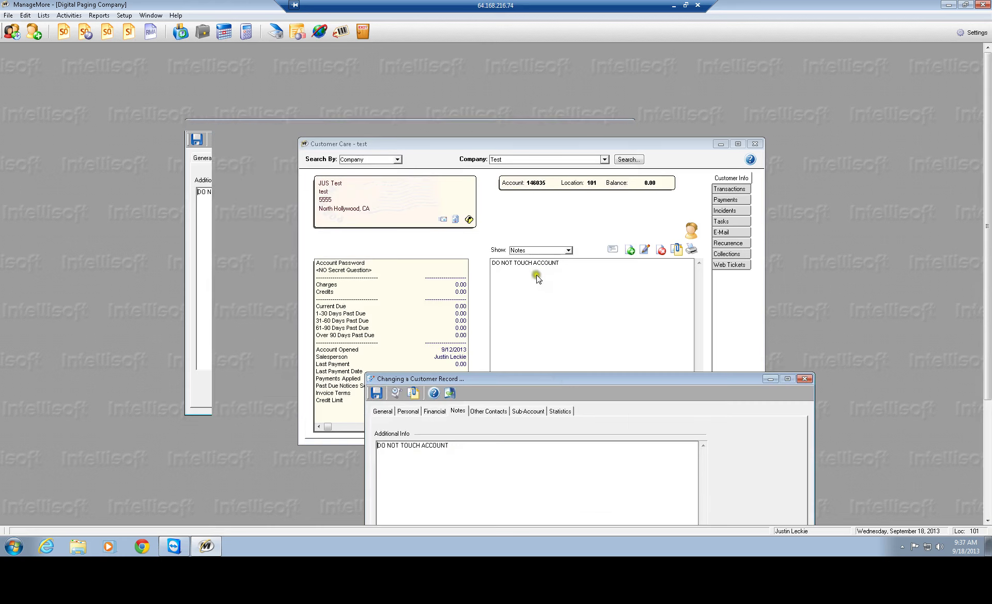
{"action": "left_click", "coordinate": [457, 447]}
{"action": "left_click_drag", "start_coordinate": [519, 380], "coordinate": [169, 135]}
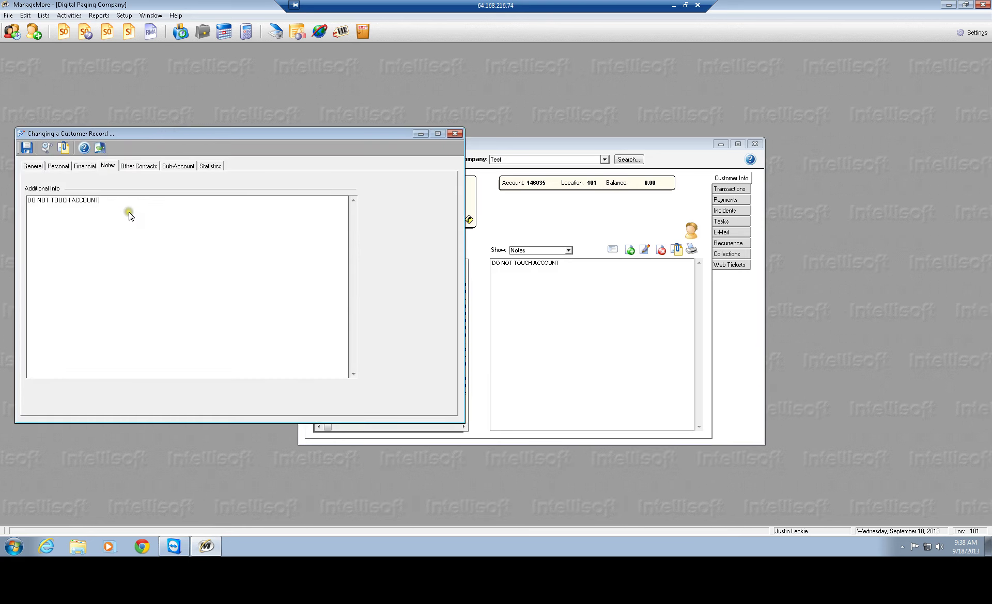
- Check Other Contacts, then open and close the Sub Sonik sub-account
{"action": "left_click", "coordinate": [136, 166]}
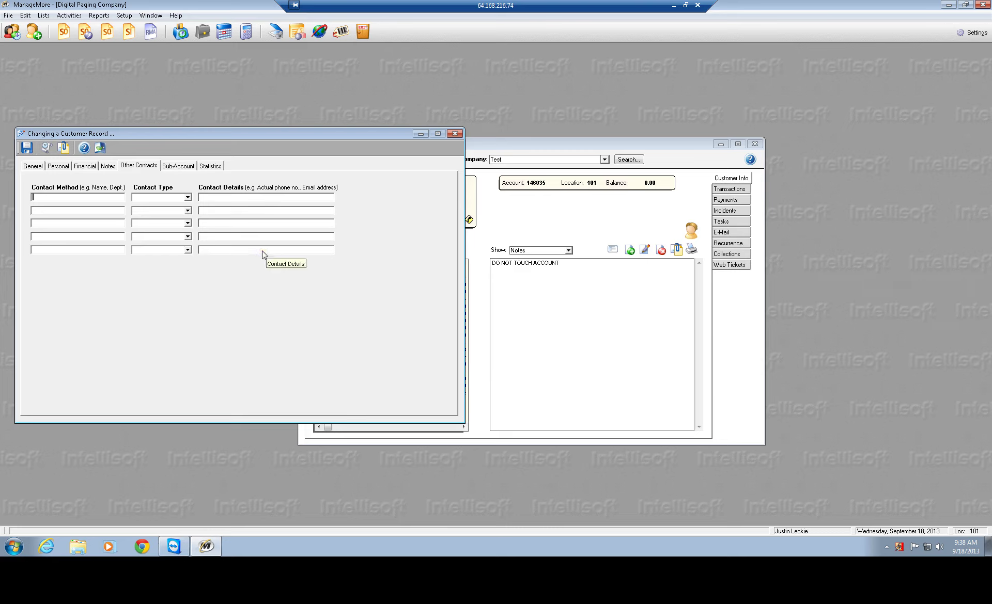
{"action": "left_click", "coordinate": [189, 167]}
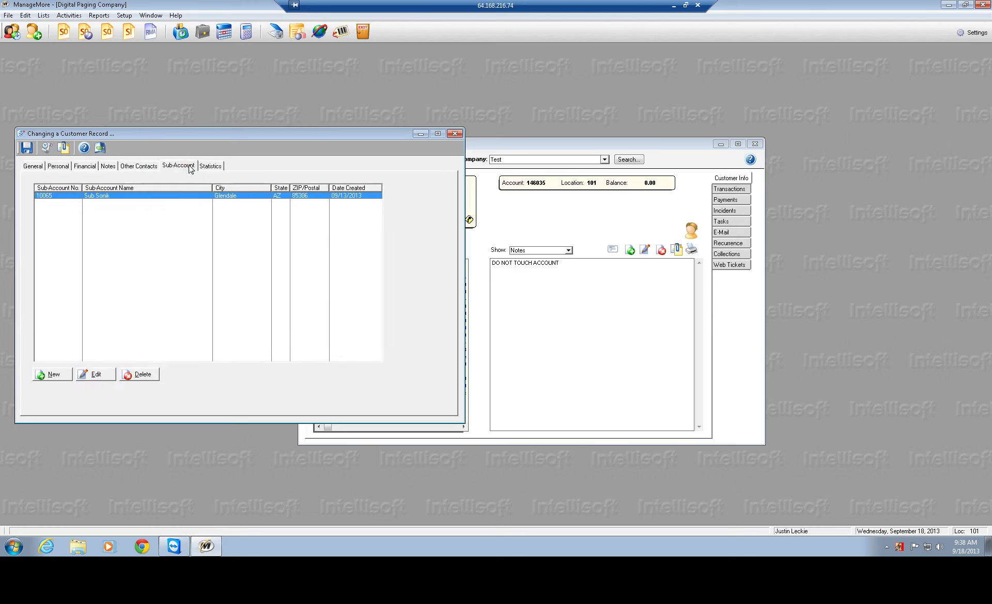
{"action": "left_click", "coordinate": [161, 198]}
{"action": "double_click", "coordinate": [161, 198]}
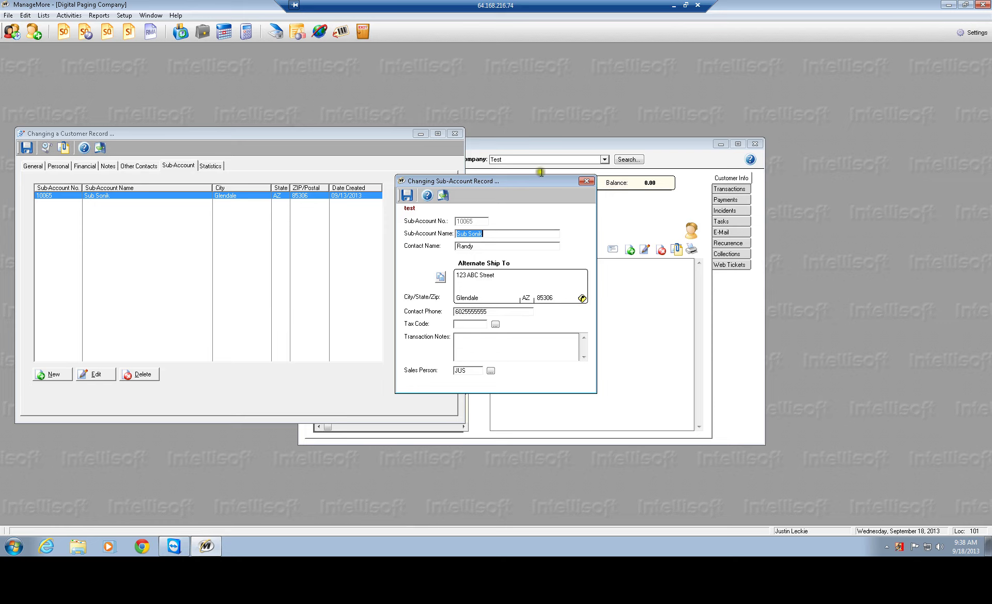
{"action": "left_click", "coordinate": [585, 182]}
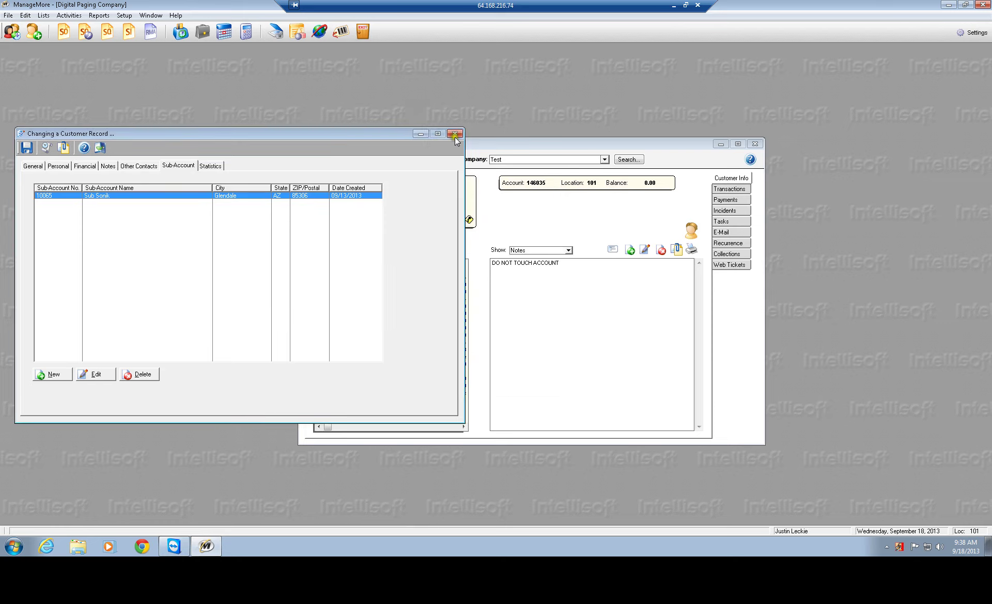
- Review the monthly sales statistics, then save and close the Test customer record
{"action": "left_click", "coordinate": [212, 167]}
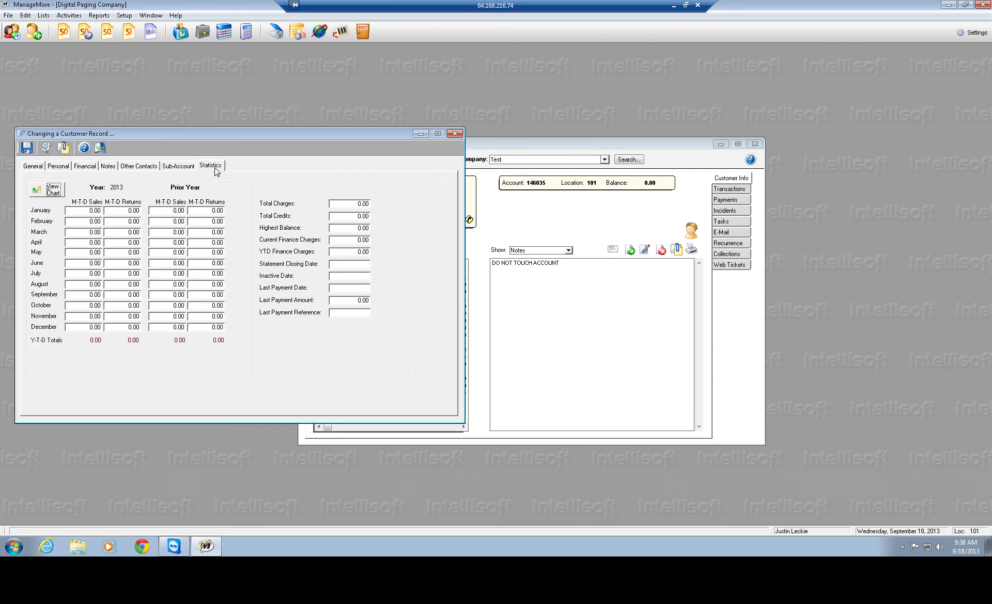
{"action": "left_click", "coordinate": [26, 148]}
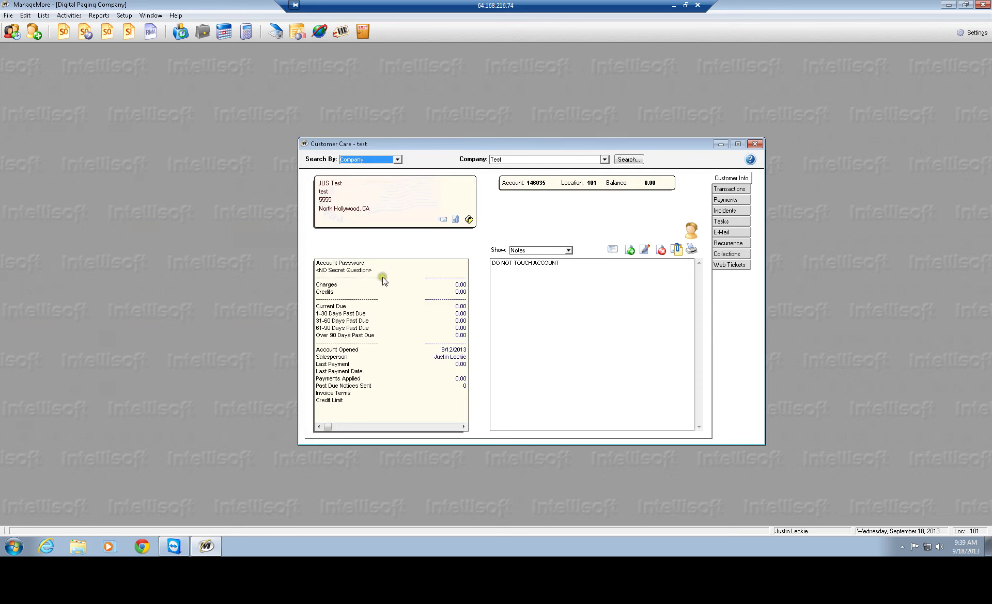
{"action": "left_click", "coordinate": [319, 264]}
{"action": "left_click", "coordinate": [428, 267]}
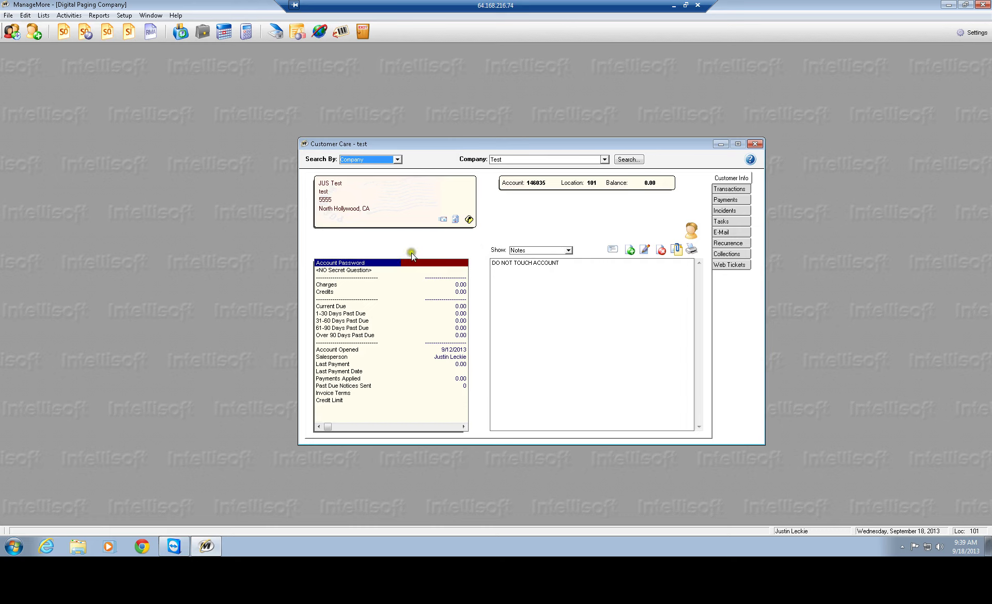
{"action": "left_click", "coordinate": [531, 281]}
{"action": "left_click", "coordinate": [561, 251]}
{"action": "left_click", "coordinate": [589, 228]}
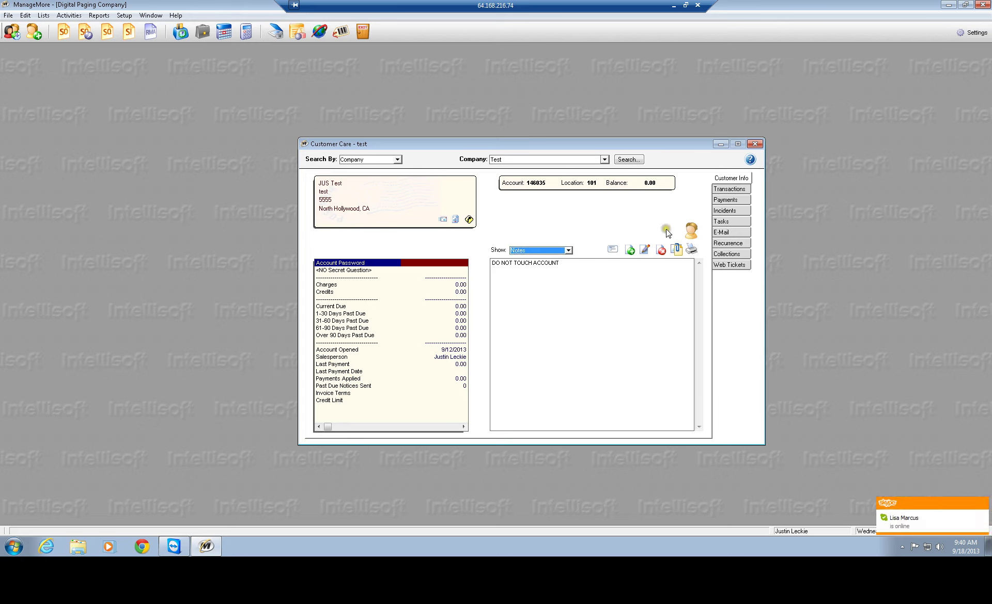
- Filter the Test customer's transactions to All Sales Orders, listing two orders
{"action": "left_click", "coordinate": [724, 187]}
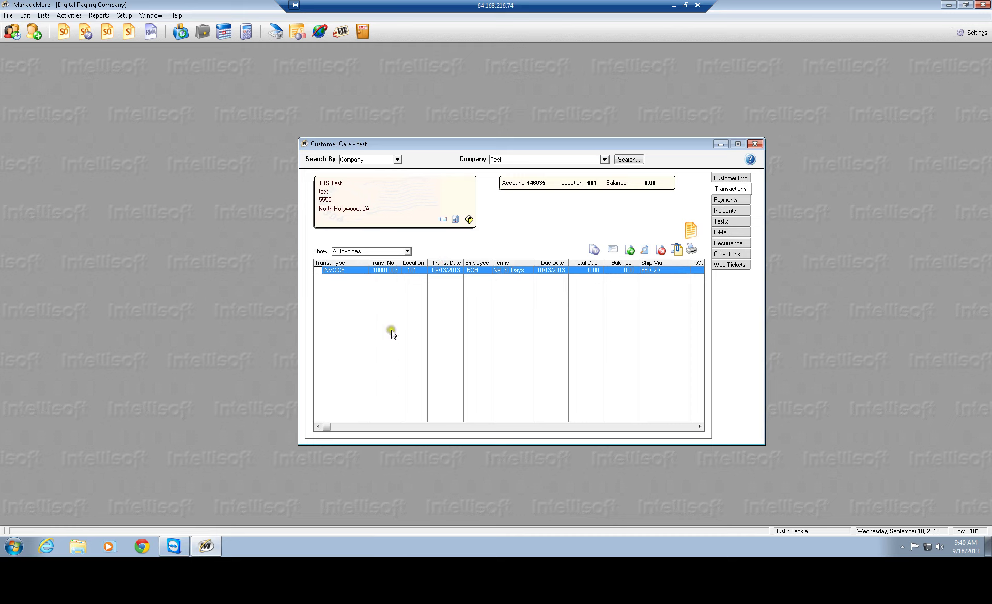
{"action": "left_click", "coordinate": [408, 251]}
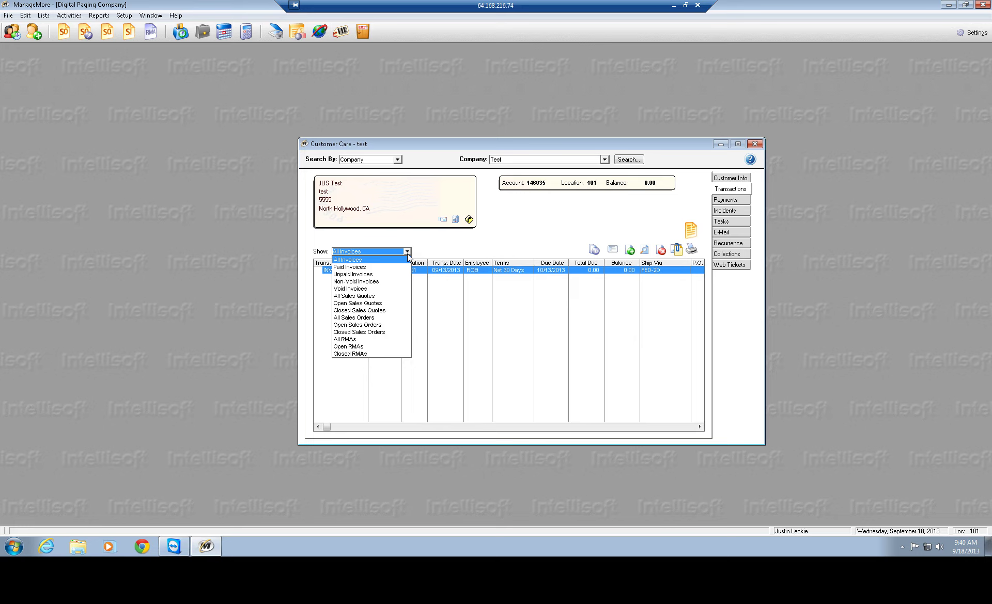
{"action": "left_click", "coordinate": [350, 318]}
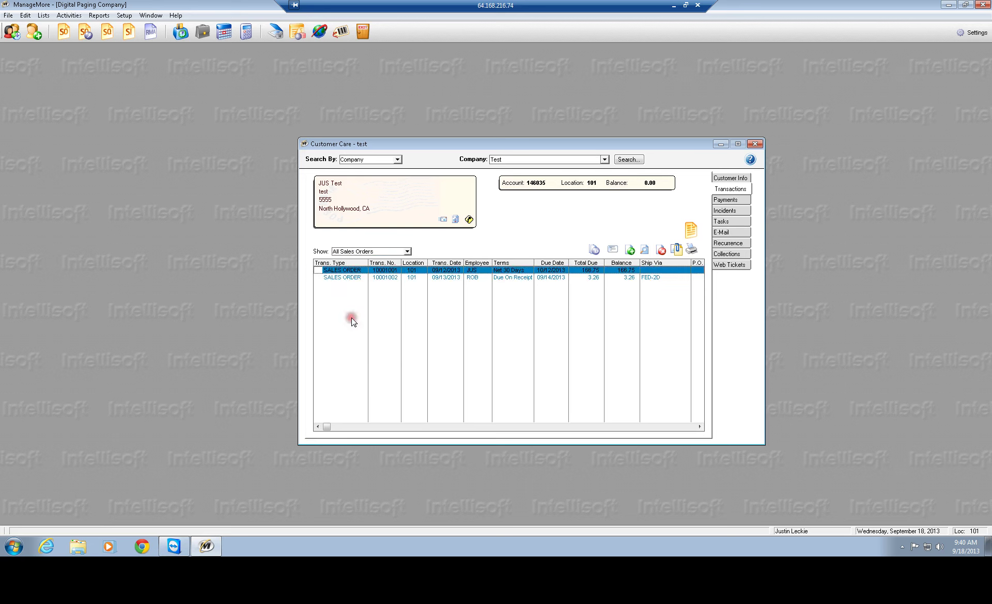
{"action": "left_click", "coordinate": [393, 252]}
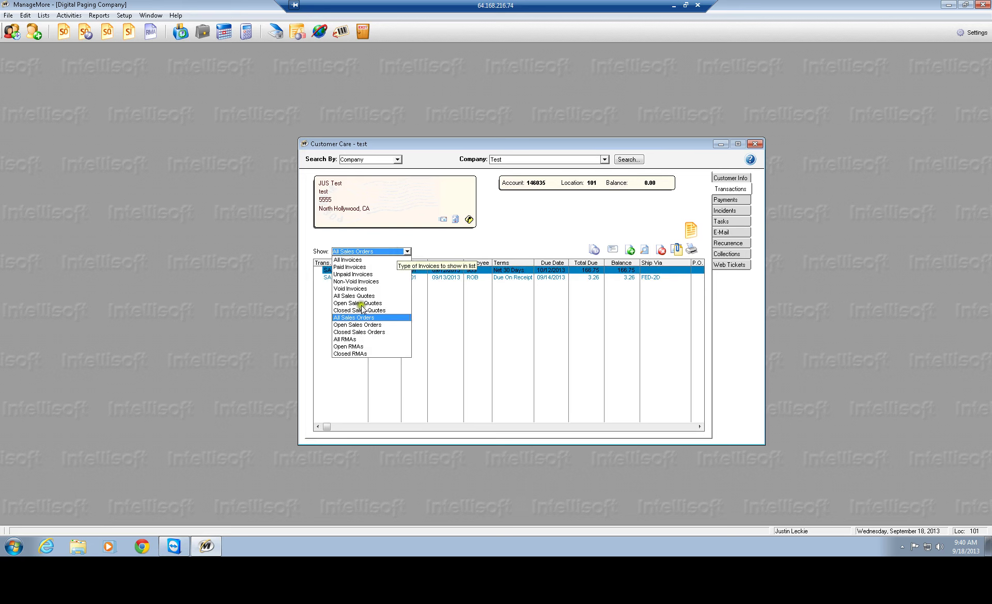
{"action": "left_click", "coordinate": [355, 318]}
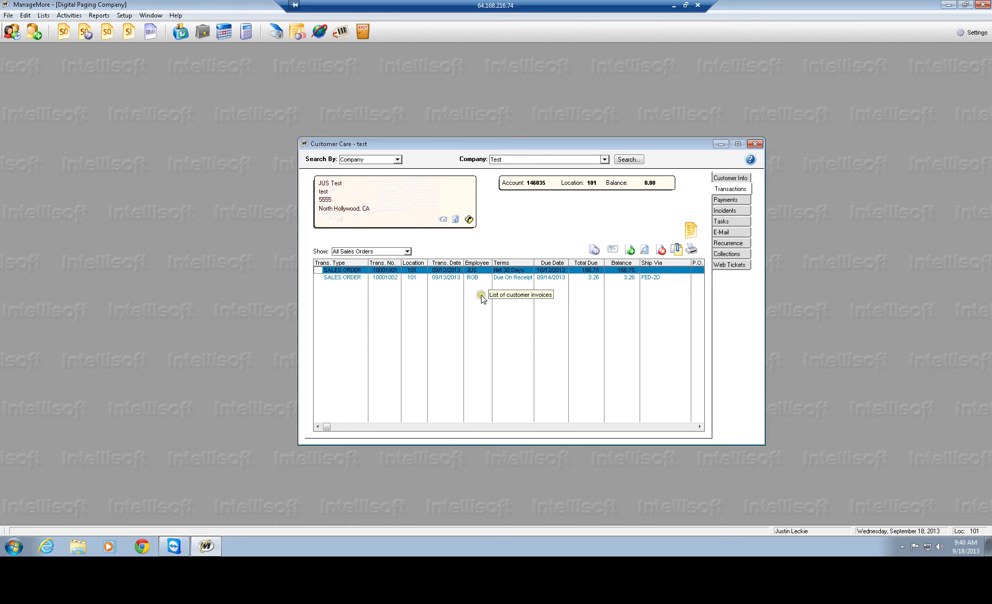
- Try opening sales order 10001001 and dismiss the shipment-in-progress warning
{"action": "double_click", "coordinate": [388, 271]}
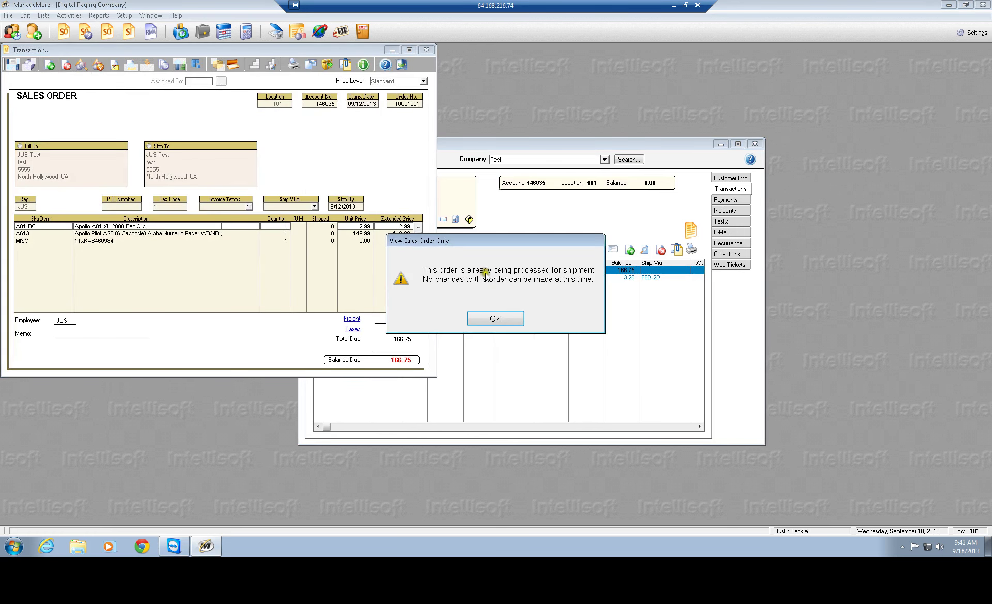
{"action": "left_click", "coordinate": [494, 318]}
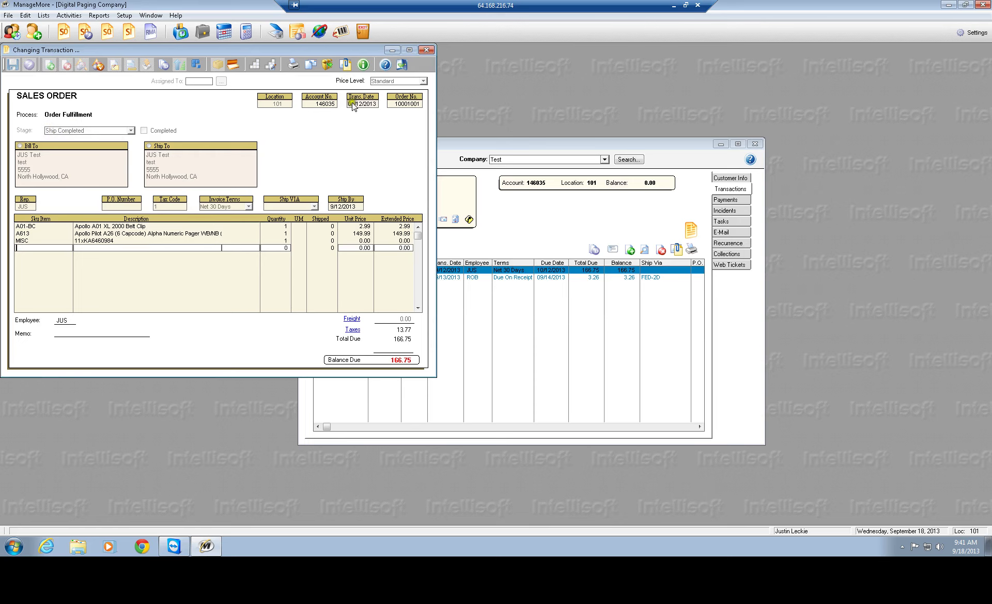
{"action": "left_click", "coordinate": [427, 50]}
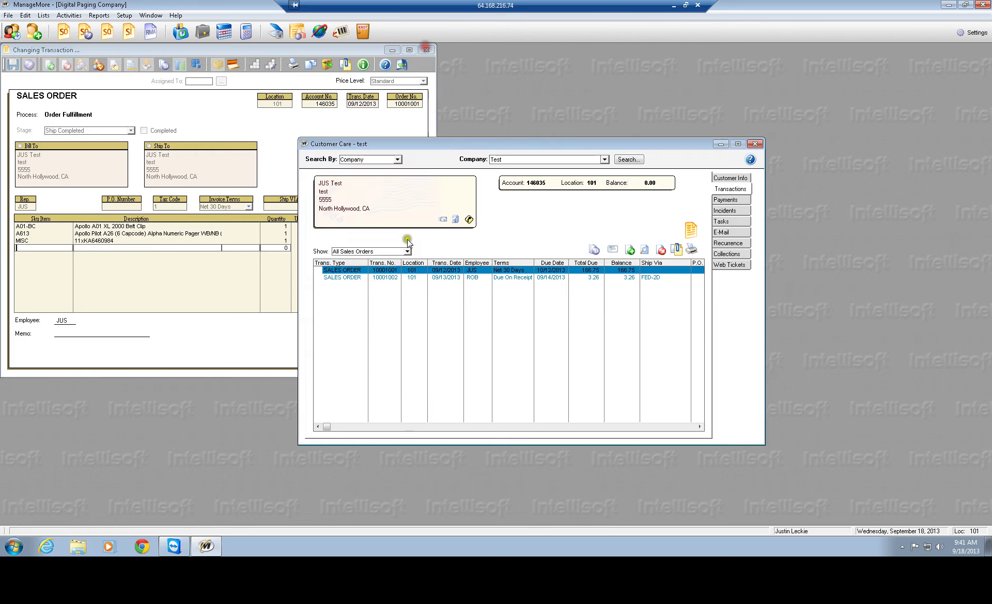
- Open sales order 10001002, leave its stage at Open, and close it
{"action": "left_click", "coordinate": [436, 278]}
{"action": "double_click", "coordinate": [437, 278]}
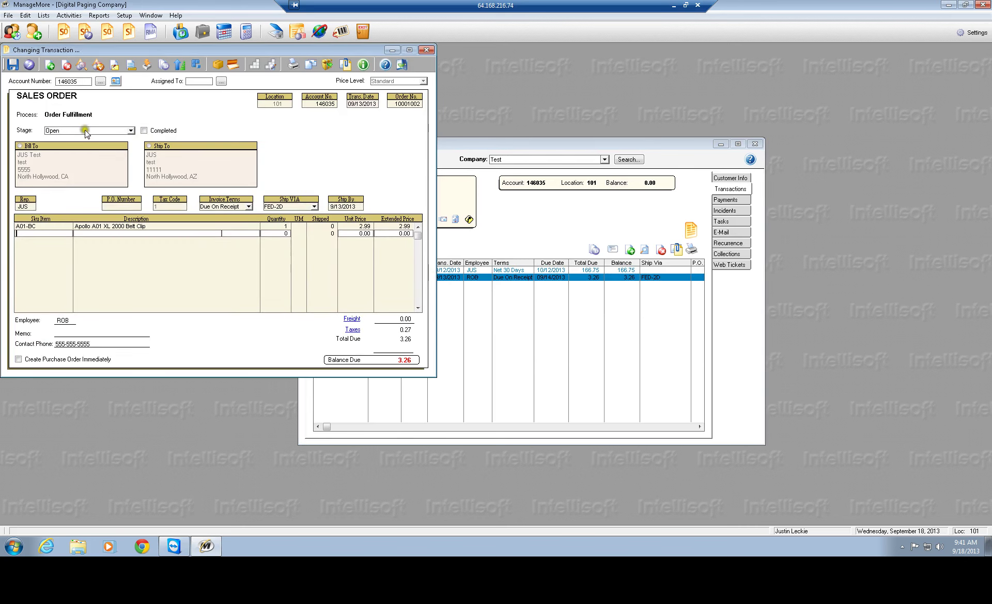
{"action": "left_click", "coordinate": [131, 130]}
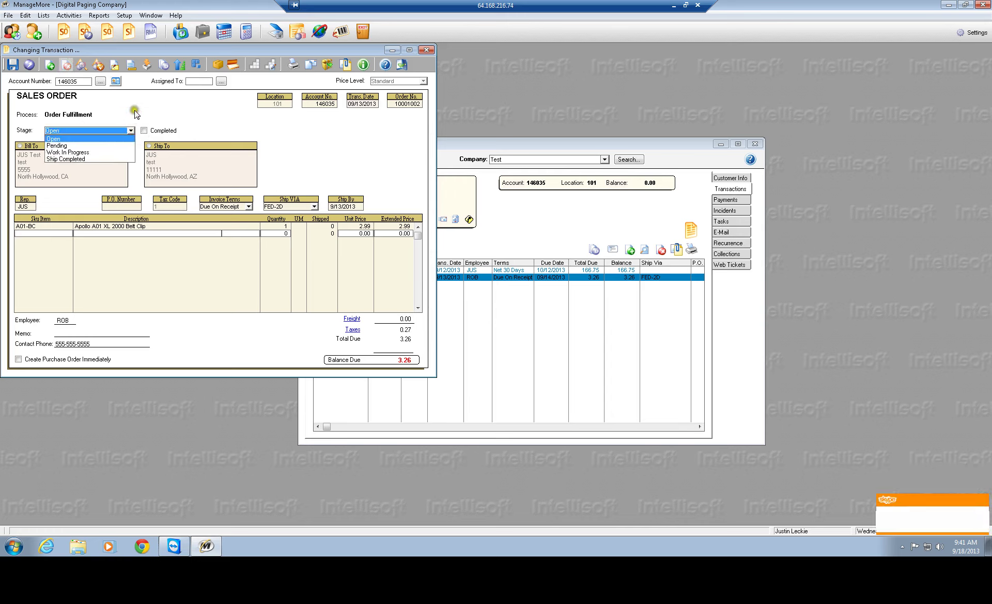
{"action": "left_click", "coordinate": [216, 114]}
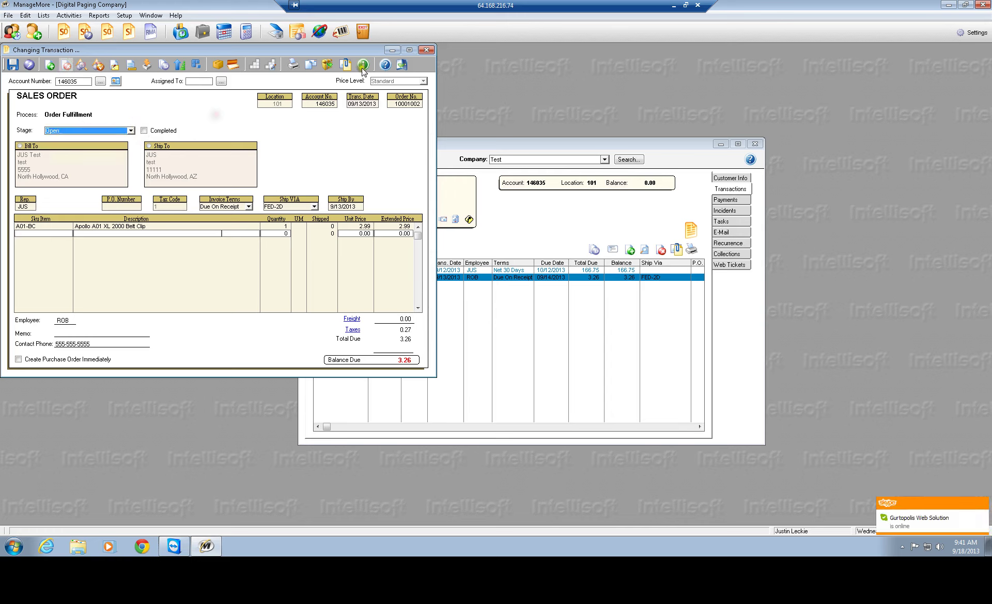
{"action": "left_click", "coordinate": [426, 49]}
- Check the empty Payments list, then view High-status incident 1000017 under Incidents
{"action": "left_click", "coordinate": [718, 198]}
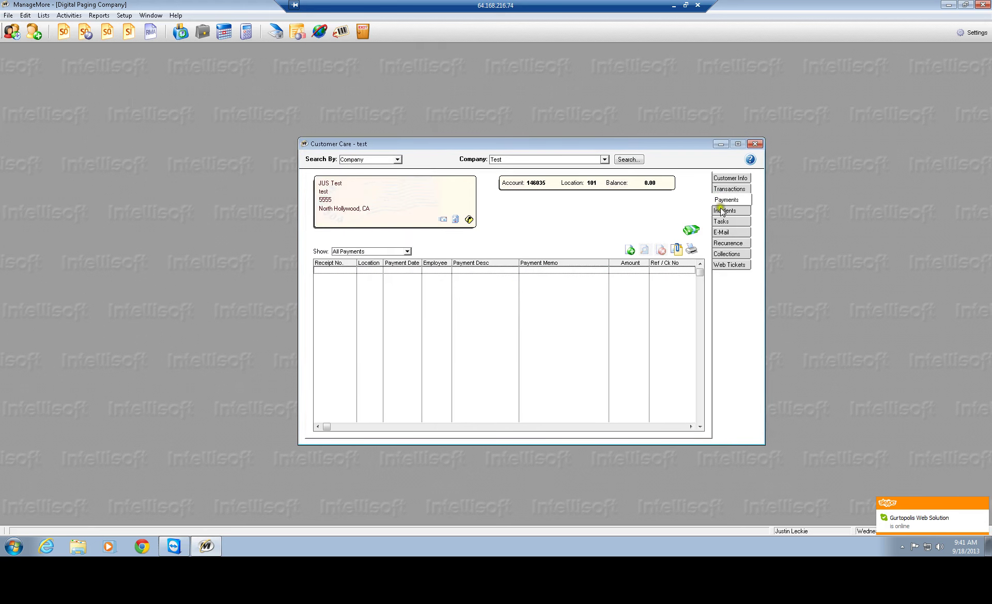
{"action": "left_click", "coordinate": [716, 211]}
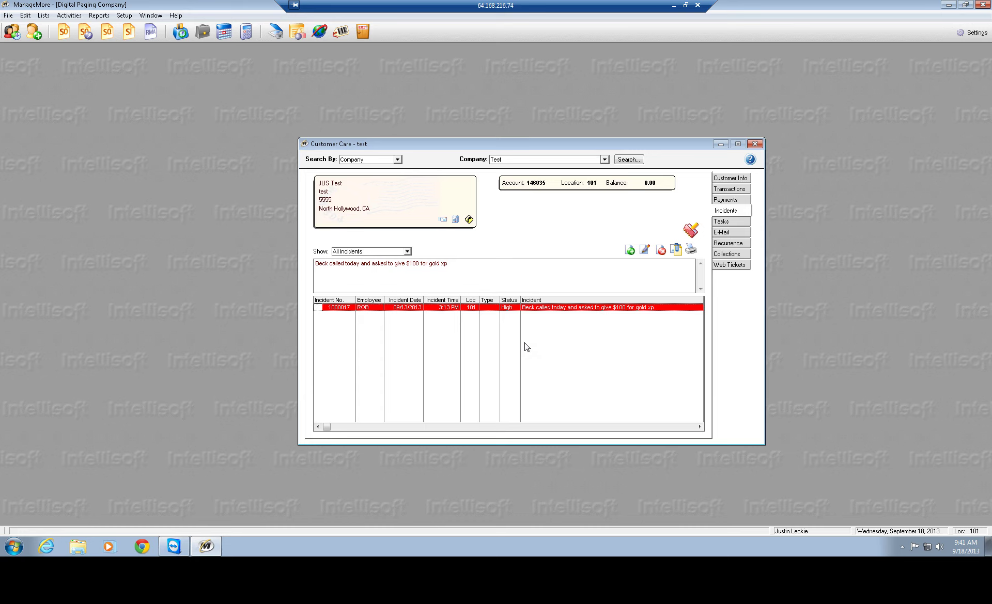
{"action": "double_click", "coordinate": [535, 309]}
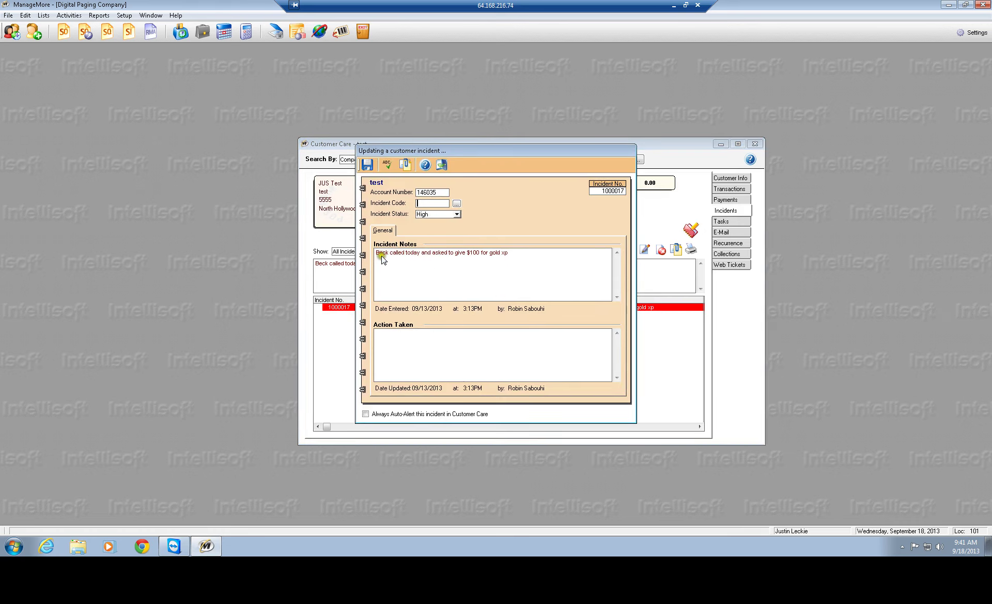
{"action": "left_click", "coordinate": [383, 253]}
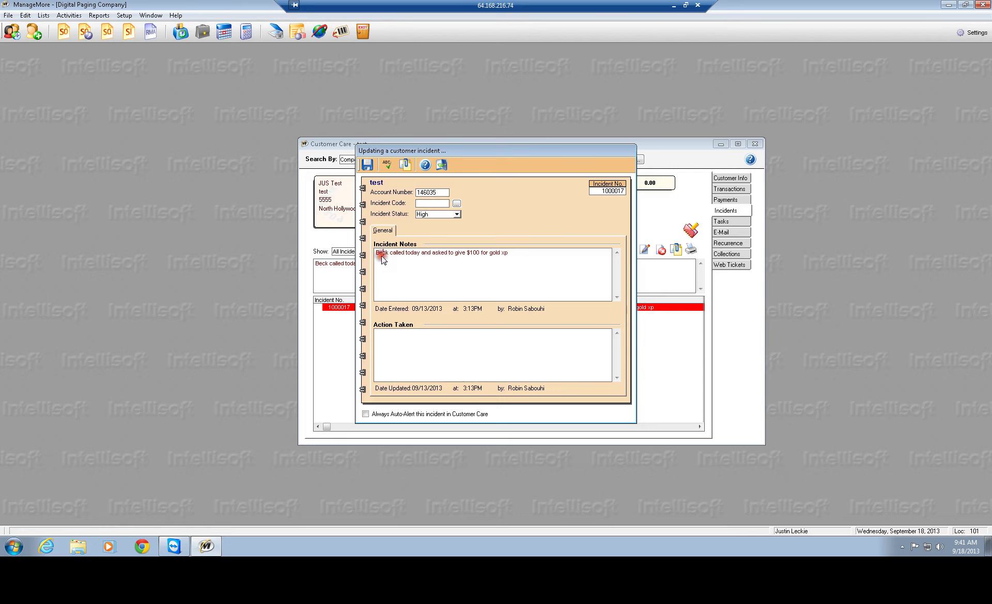
{"action": "left_click", "coordinate": [426, 356]}
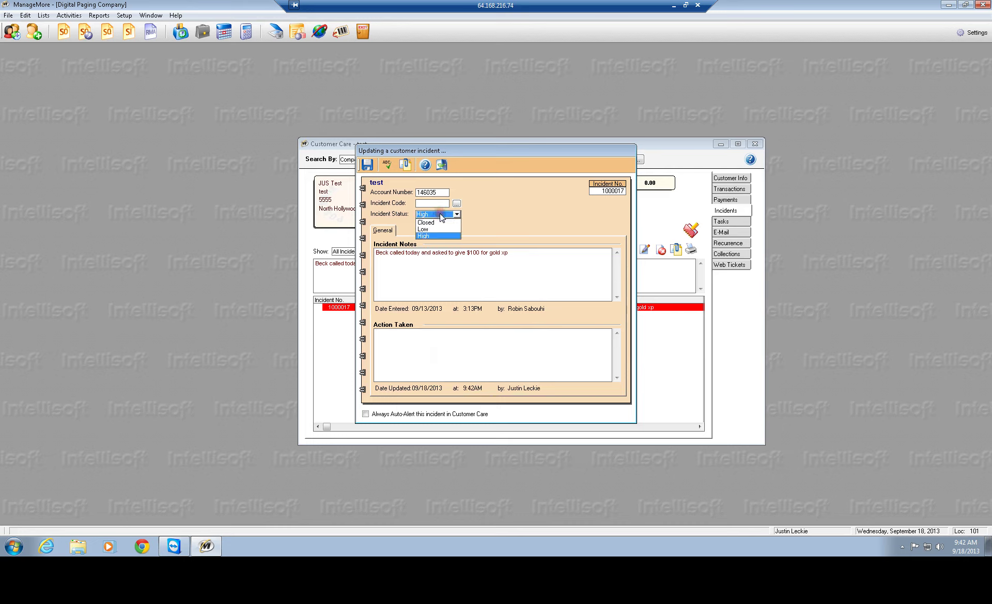
{"action": "left_click", "coordinate": [426, 229]}
{"action": "left_click", "coordinate": [423, 235]}
{"action": "left_click", "coordinate": [428, 215]}
{"action": "left_click", "coordinate": [426, 222]}
{"action": "left_click", "coordinate": [367, 165]}
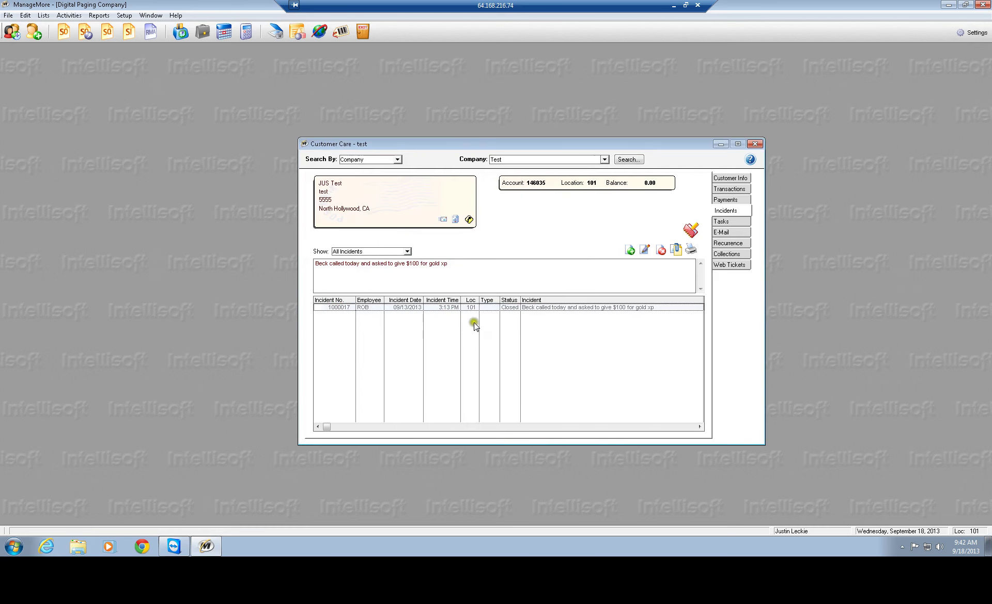
{"action": "double_click", "coordinate": [410, 308]}
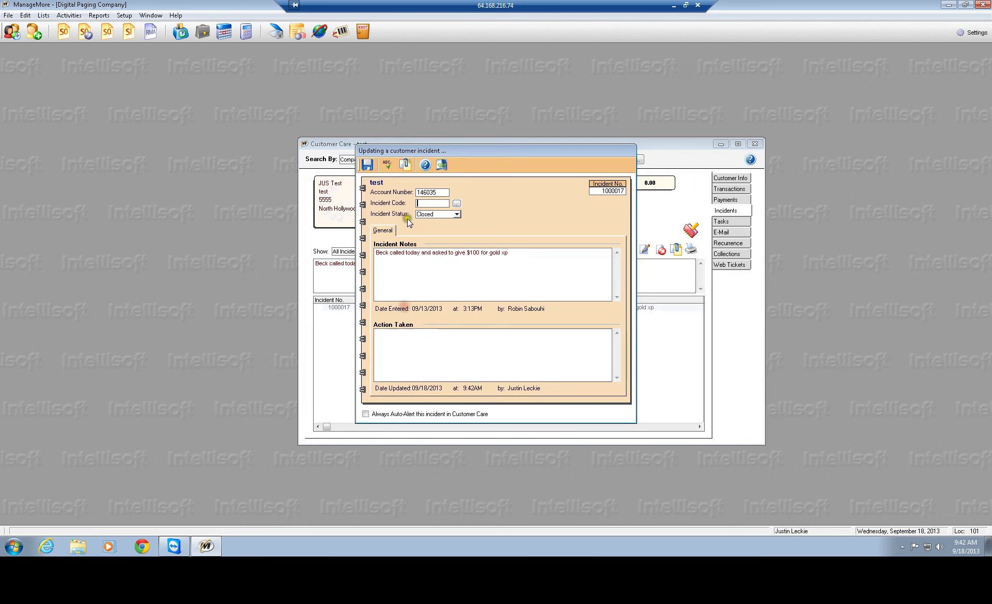
{"action": "left_click", "coordinate": [426, 215]}
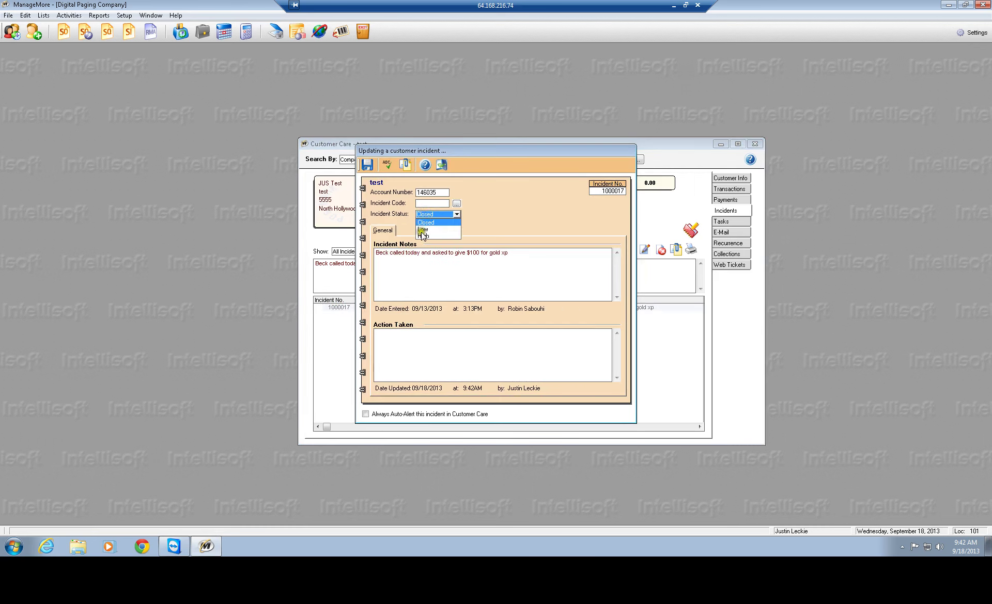
{"action": "left_click", "coordinate": [422, 229]}
{"action": "left_click", "coordinate": [367, 165]}
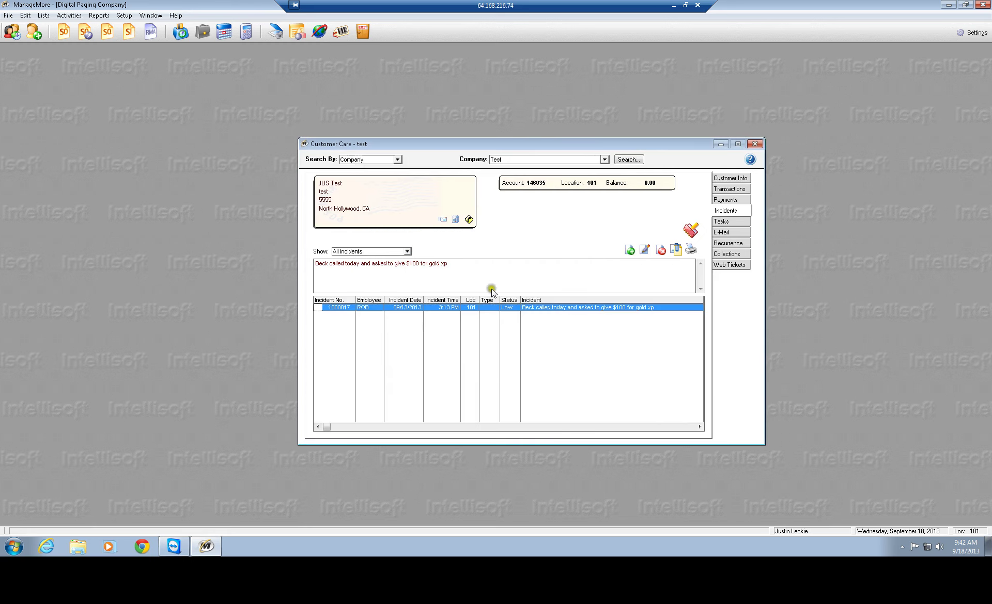
{"action": "double_click", "coordinate": [439, 307]}
{"action": "left_click", "coordinate": [445, 214]}
{"action": "left_click", "coordinate": [429, 236]}
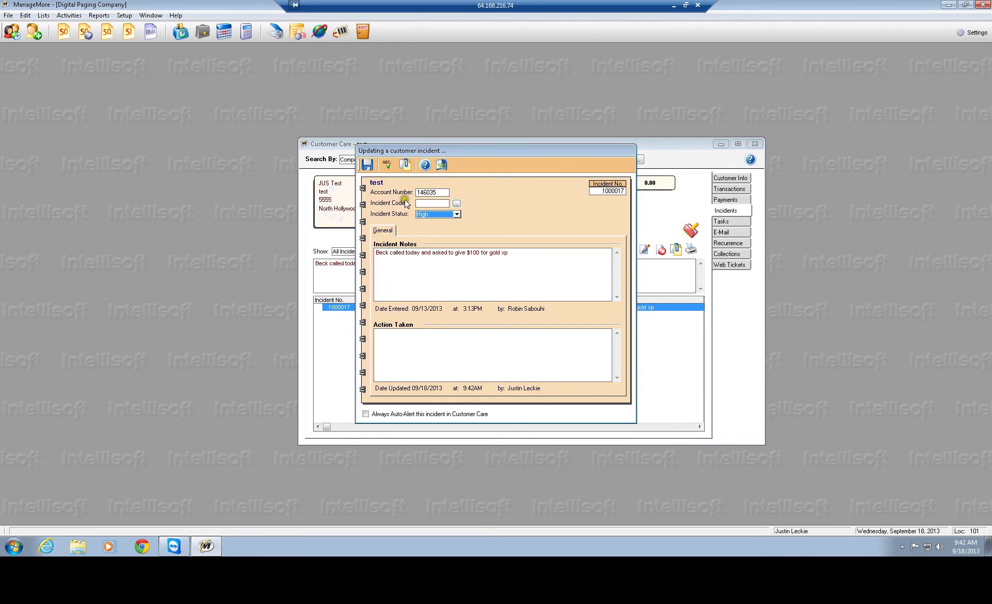
{"action": "left_click", "coordinate": [367, 164]}
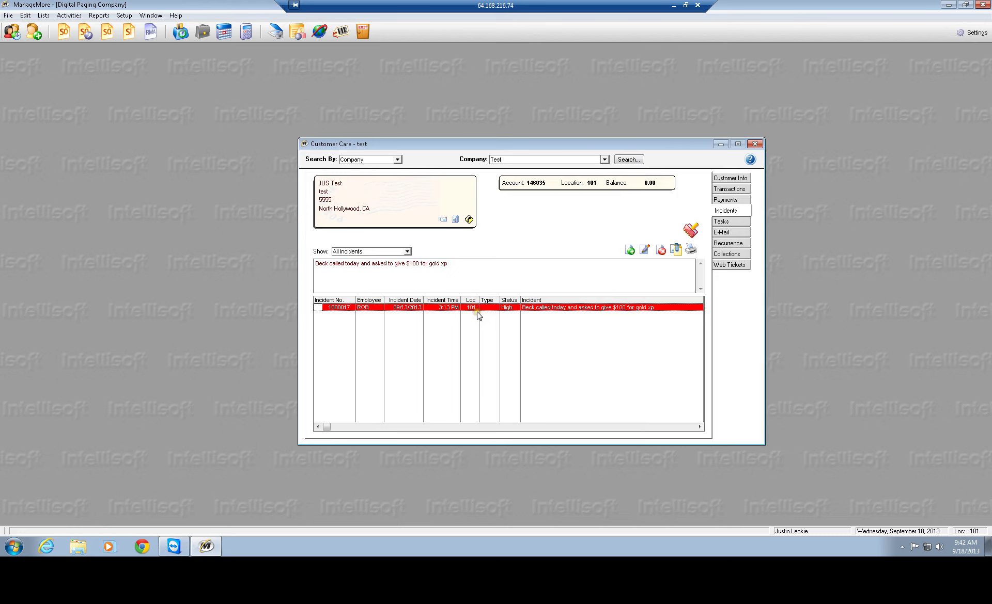
- Add a new task for the customer using the To Do template
{"action": "left_click", "coordinate": [721, 221]}
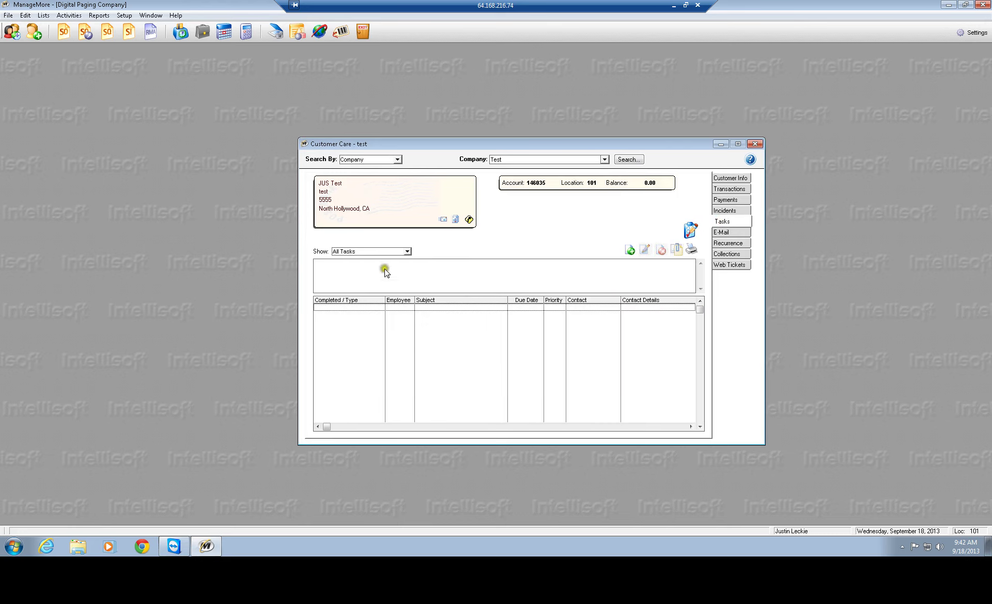
{"action": "left_click", "coordinate": [631, 251]}
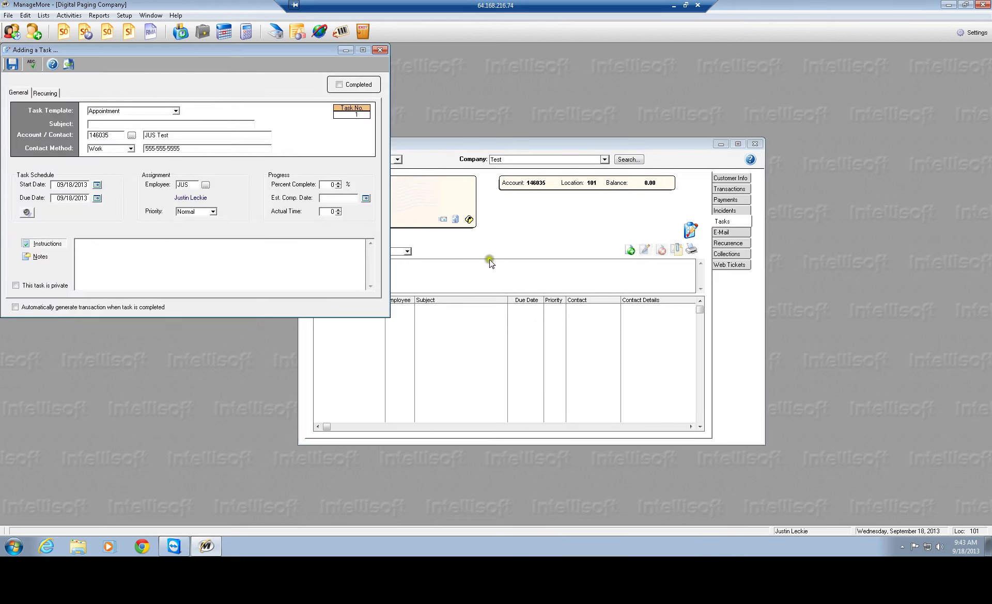
{"action": "left_click", "coordinate": [105, 111]}
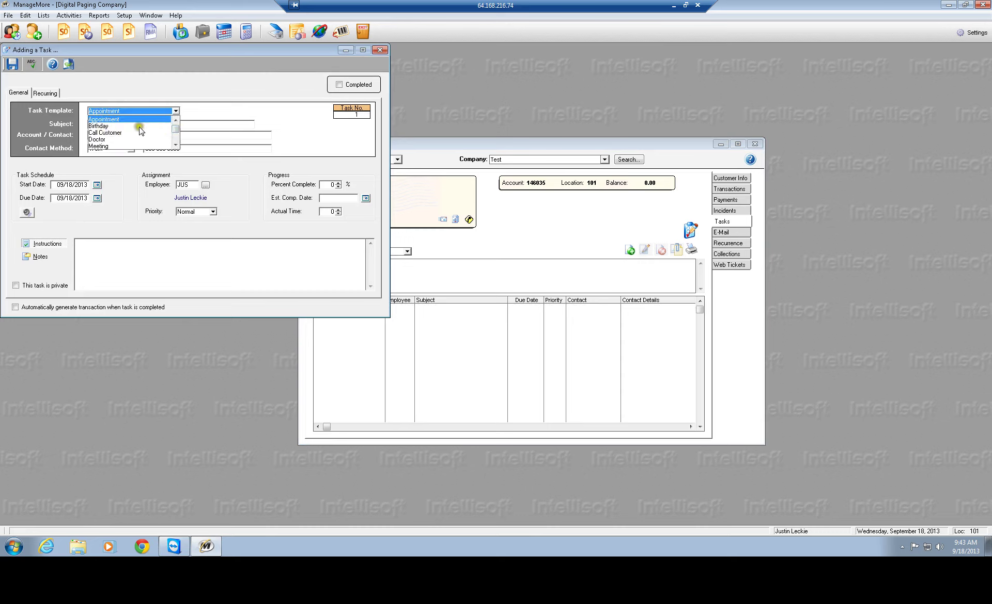
{"action": "left_click", "coordinate": [176, 136]}
{"action": "left_click_drag", "start_coordinate": [176, 136], "coordinate": [176, 143]}
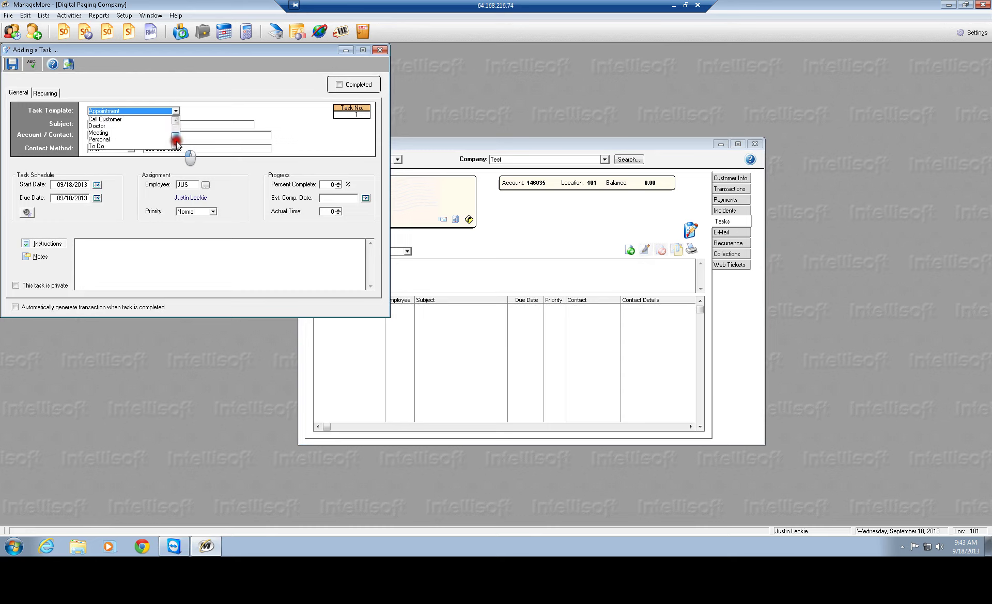
{"action": "left_click", "coordinate": [100, 147]}
{"action": "left_click", "coordinate": [104, 122]}
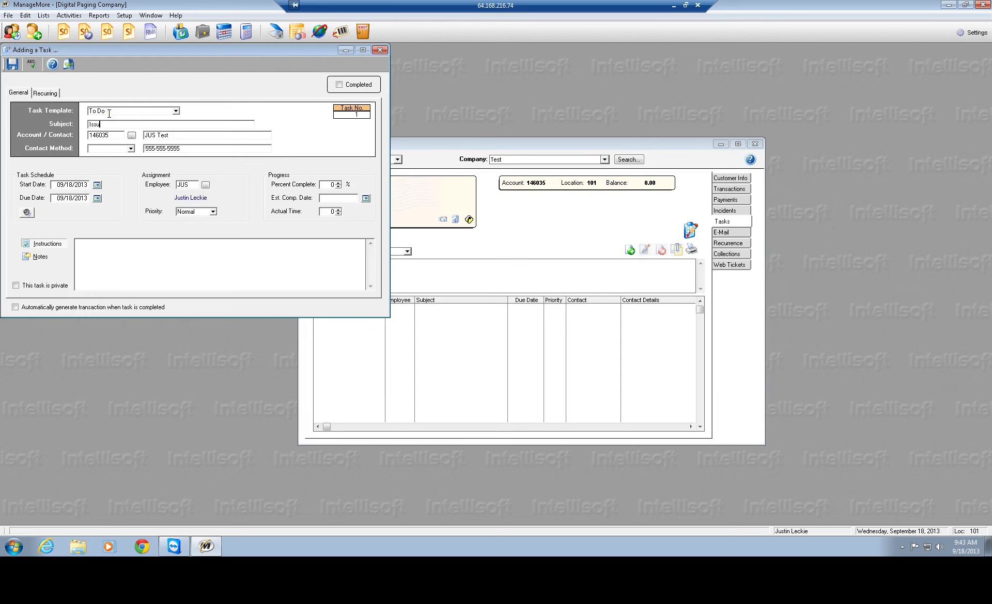
- Title the task 'Issues with Programming', set contact method to Work, and browse employees
{"action": "type", "text": "Issues with Programming"}
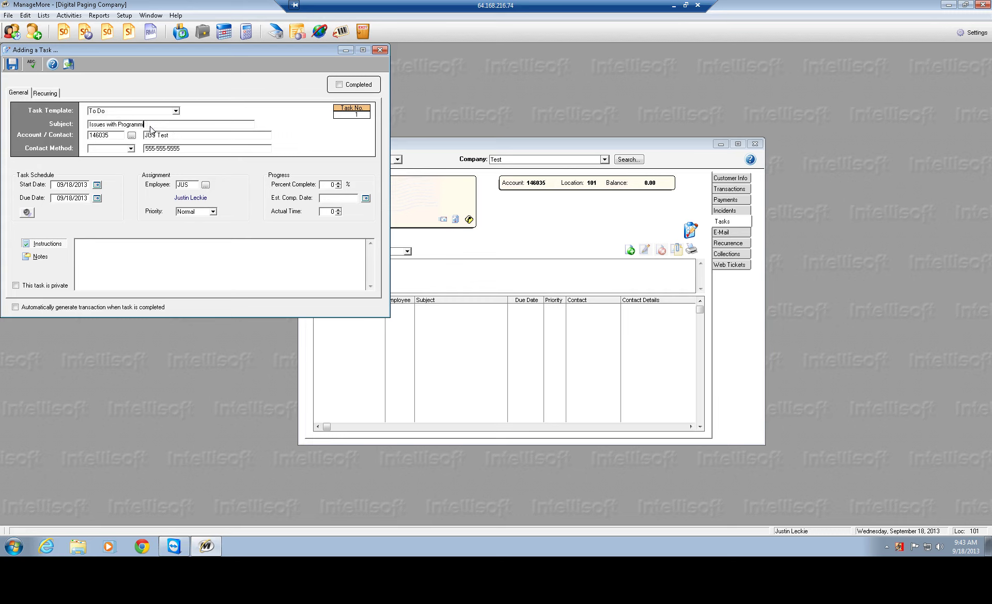
{"action": "left_click", "coordinate": [138, 147]}
{"action": "left_click", "coordinate": [132, 148]}
{"action": "left_click", "coordinate": [109, 155]}
{"action": "left_click", "coordinate": [98, 254]}
{"action": "left_click", "coordinate": [174, 174]}
{"action": "left_click", "coordinate": [206, 185]}
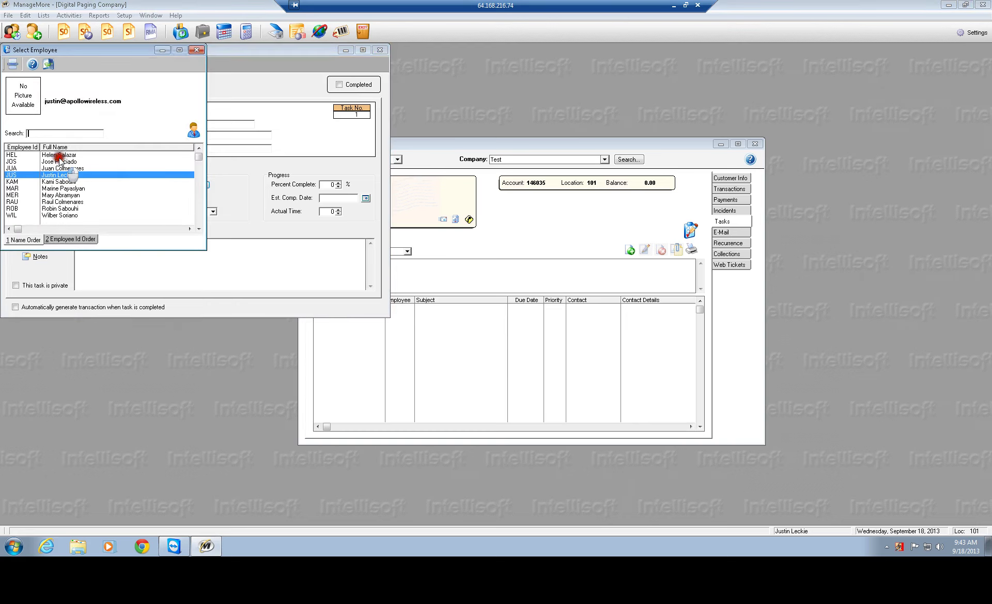
- Assign the To Do task to a different employee and save it
{"action": "double_click", "coordinate": [59, 156]}
{"action": "left_click", "coordinate": [205, 185]}
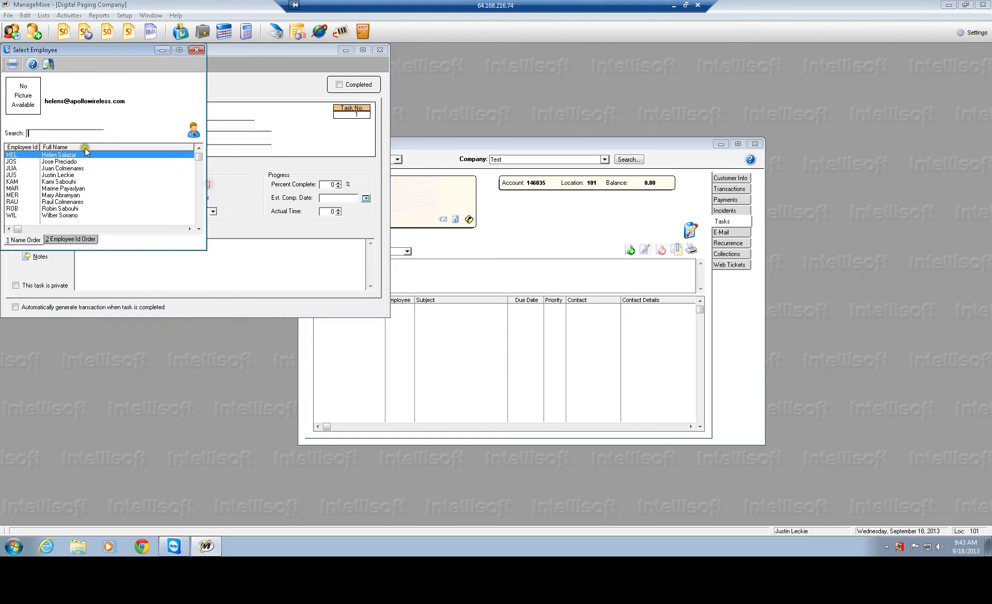
{"action": "double_click", "coordinate": [65, 162]}
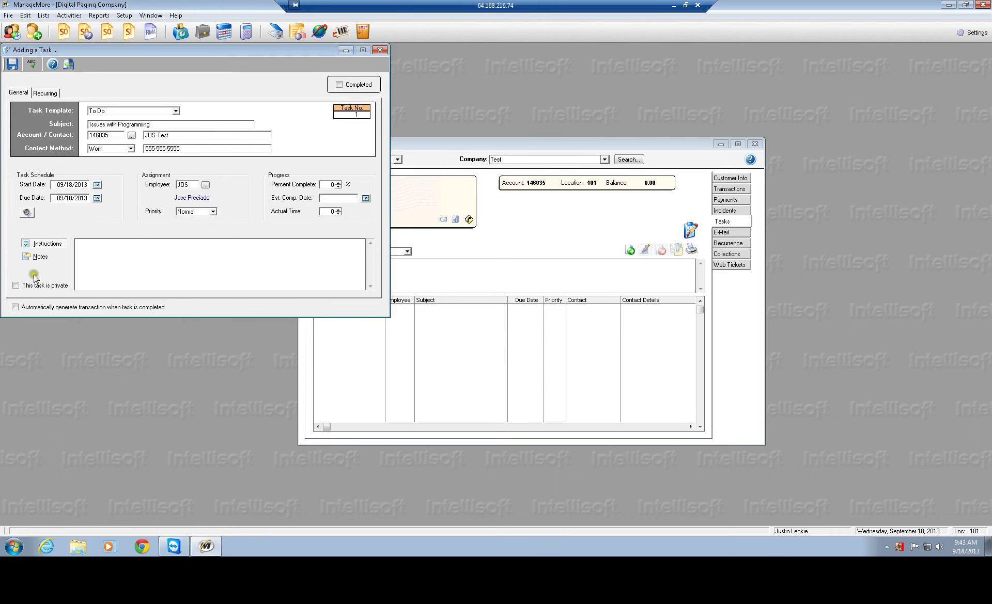
{"action": "left_click", "coordinate": [102, 246]}
{"action": "left_click", "coordinate": [101, 257]}
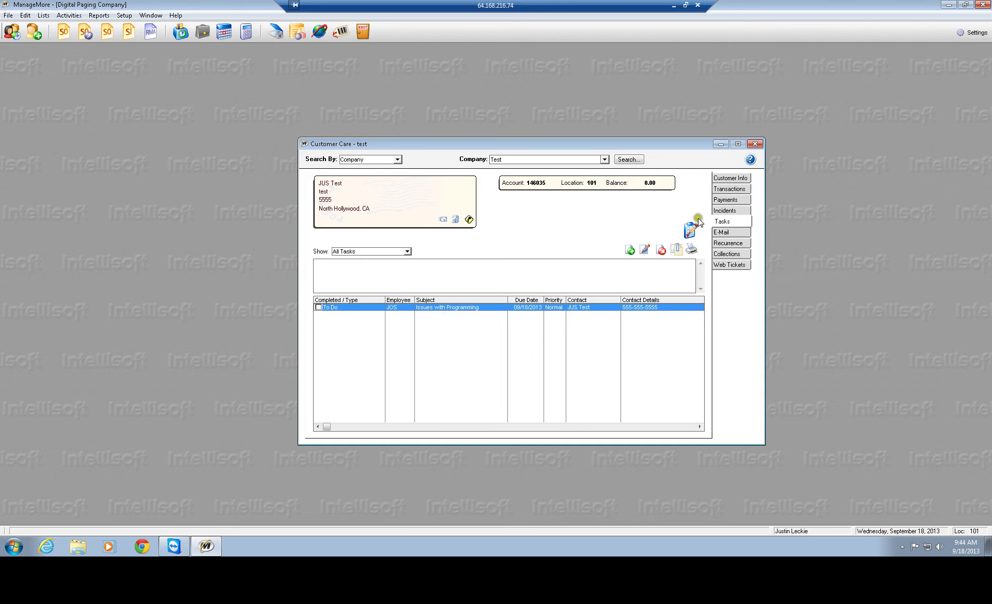
- Start a new incident for the customer from the Incidents tab
{"action": "left_click", "coordinate": [725, 211]}
{"action": "left_click", "coordinate": [630, 251]}
{"action": "left_click", "coordinate": [453, 298]}
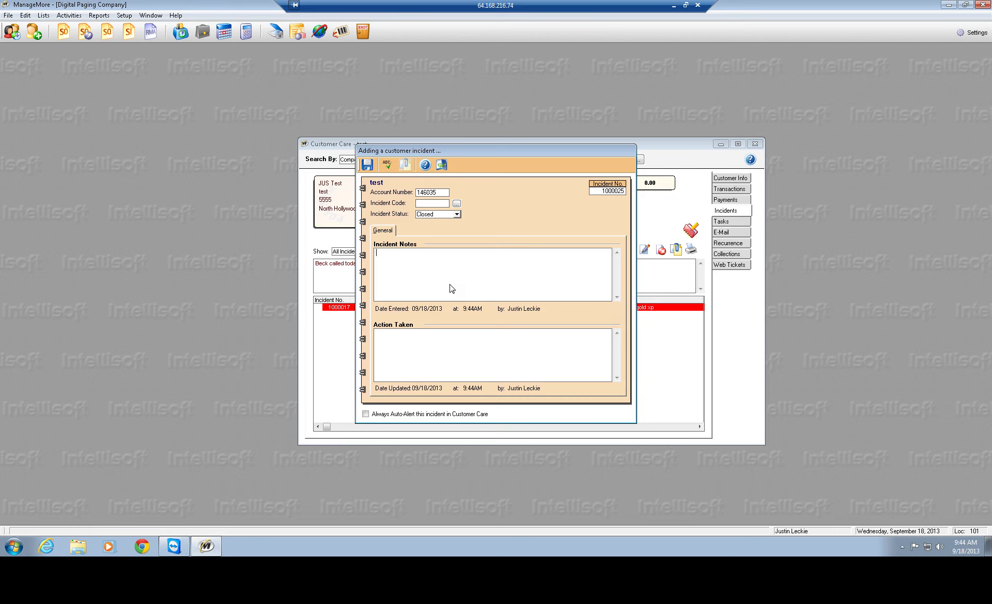
- Save incident 1000025 so it's listed as Closed for the Test customer
{"action": "left_click", "coordinate": [367, 166]}
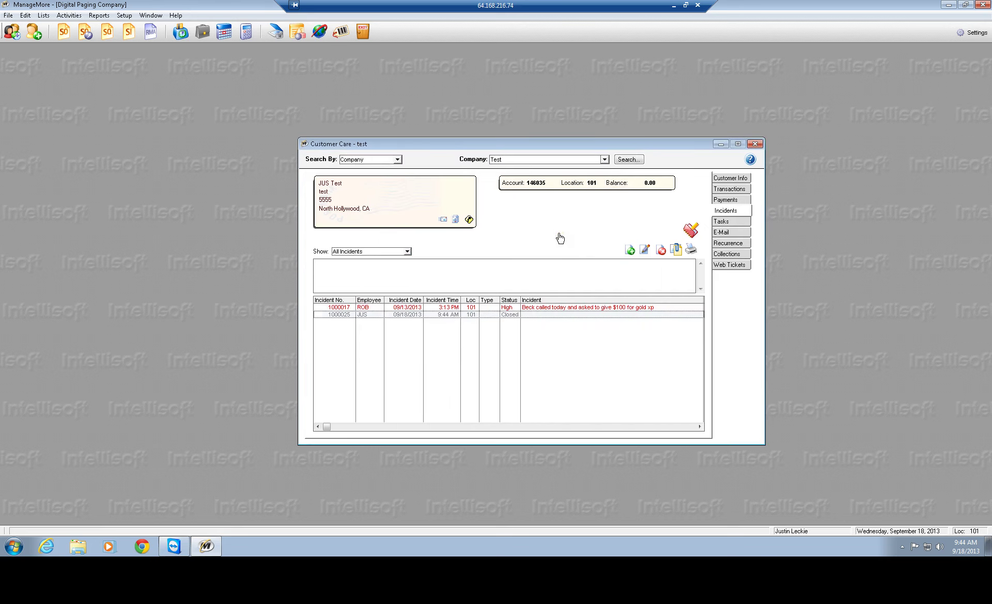
{"action": "left_click", "coordinate": [730, 221]}
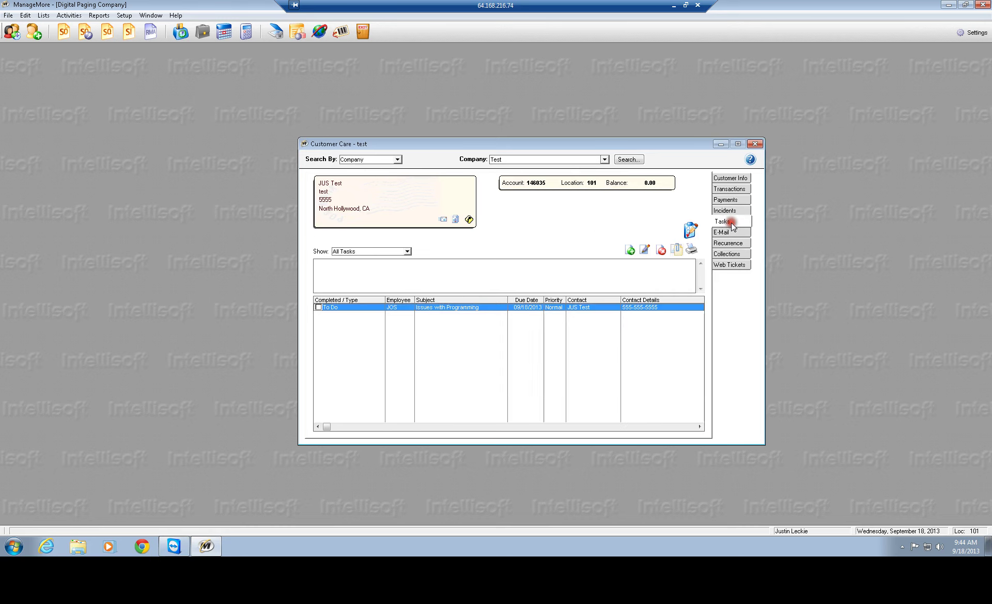
{"action": "left_click", "coordinate": [724, 210]}
{"action": "left_click", "coordinate": [721, 222]}
{"action": "left_click", "coordinate": [721, 210]}
{"action": "left_click", "coordinate": [722, 231]}
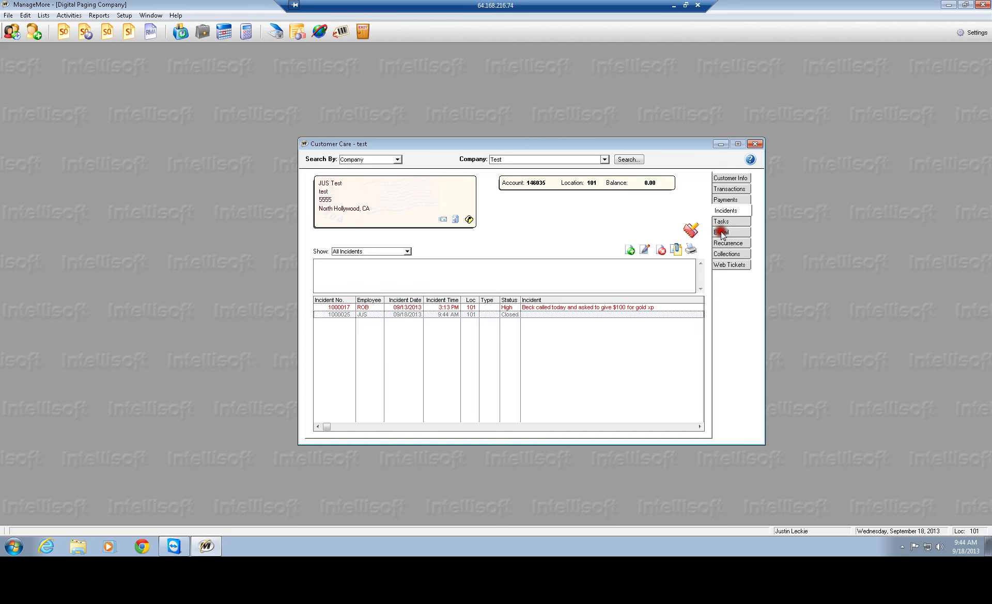
{"action": "left_click", "coordinate": [629, 251]}
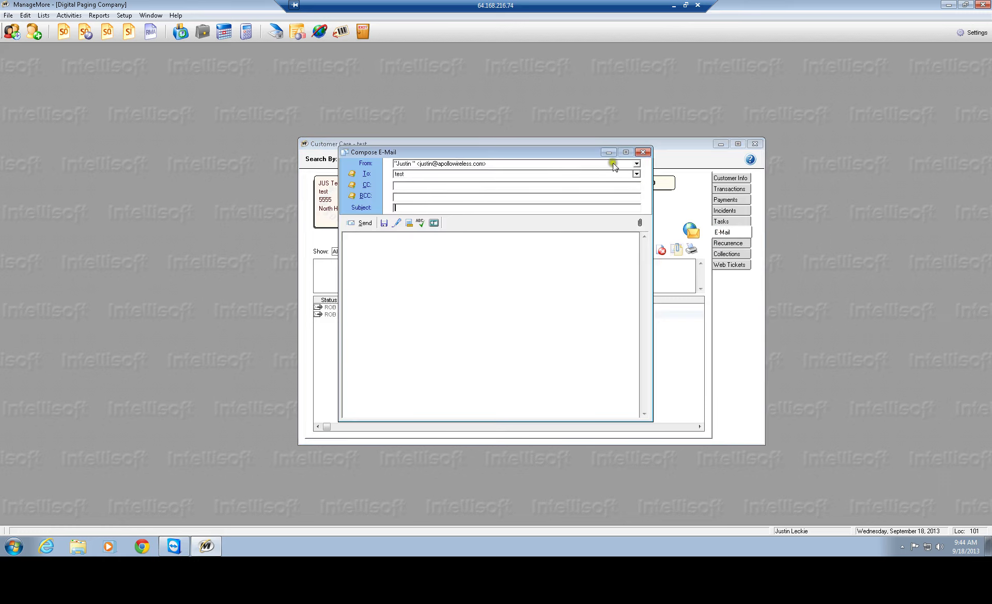
{"action": "left_click", "coordinate": [644, 153]}
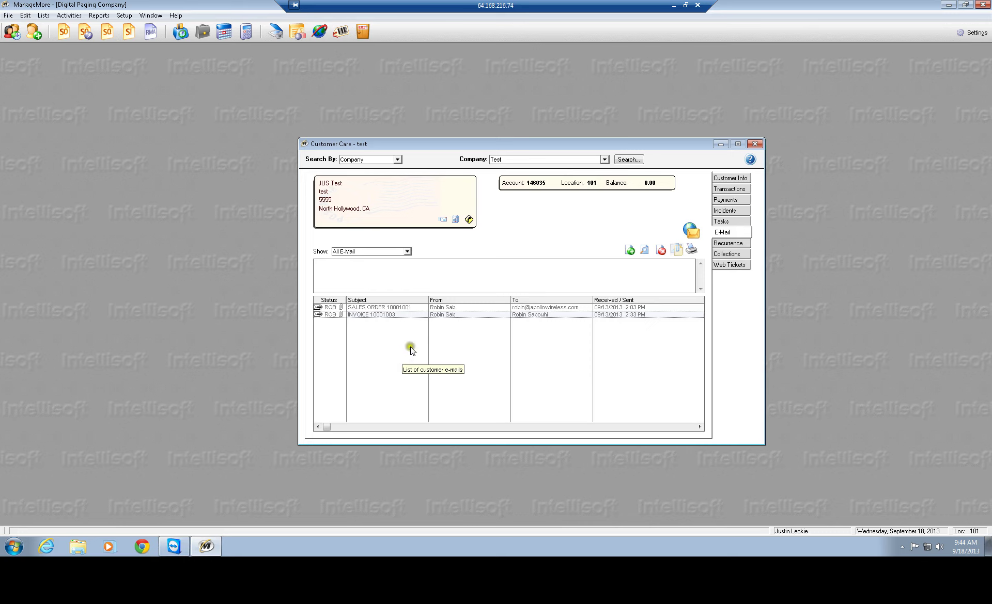
- Review the customer's Recurrence, Collections, Web Tickets and Customer Info pages
{"action": "left_click", "coordinate": [734, 244]}
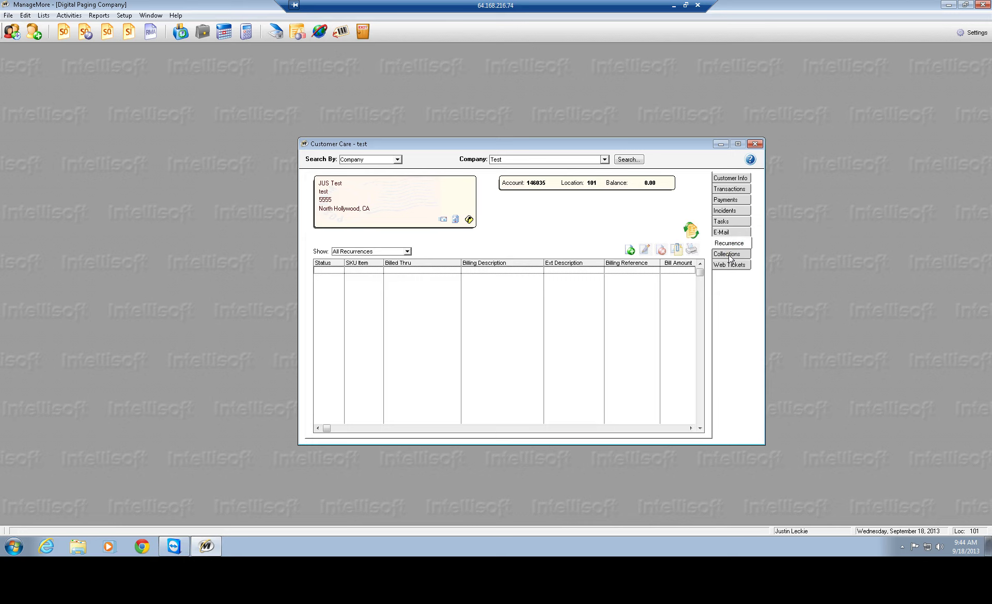
{"action": "left_click", "coordinate": [728, 256]}
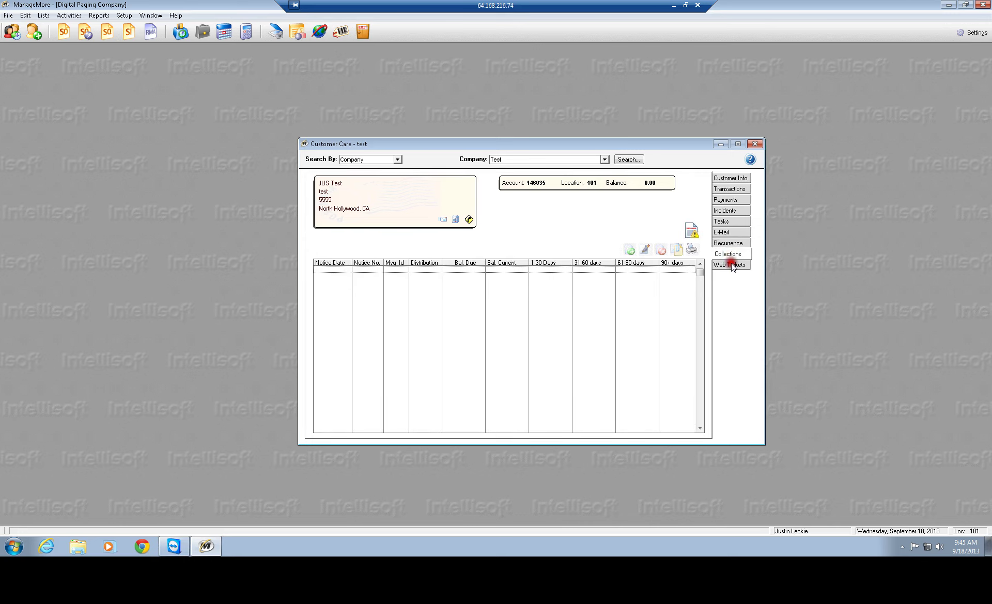
{"action": "left_click", "coordinate": [733, 265]}
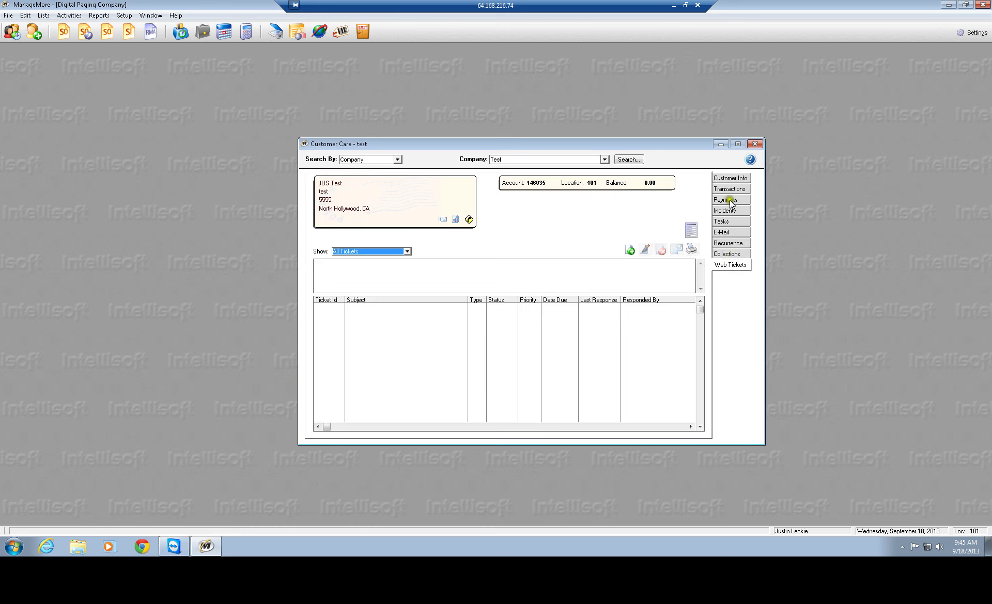
{"action": "left_click", "coordinate": [722, 181]}
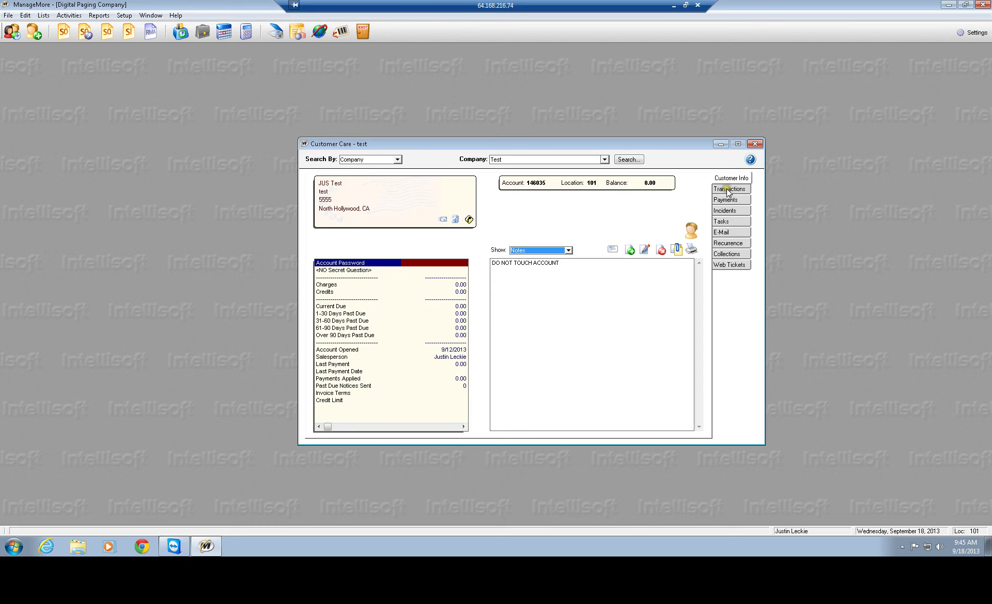
- Show the customer's transactions filtered to All Sales Orders
{"action": "left_click", "coordinate": [728, 191]}
{"action": "left_click", "coordinate": [725, 189]}
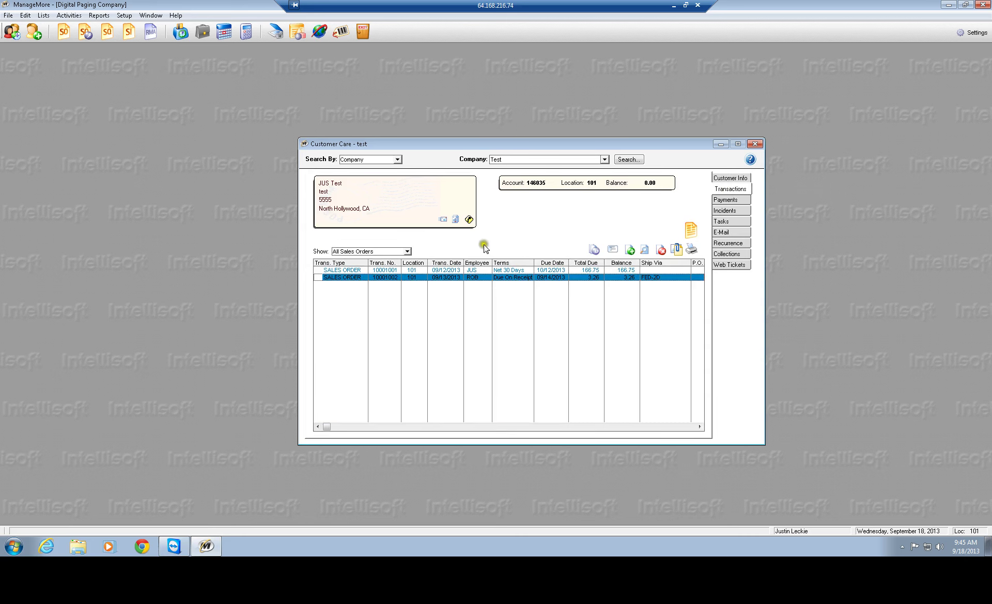
{"action": "left_click", "coordinate": [379, 251]}
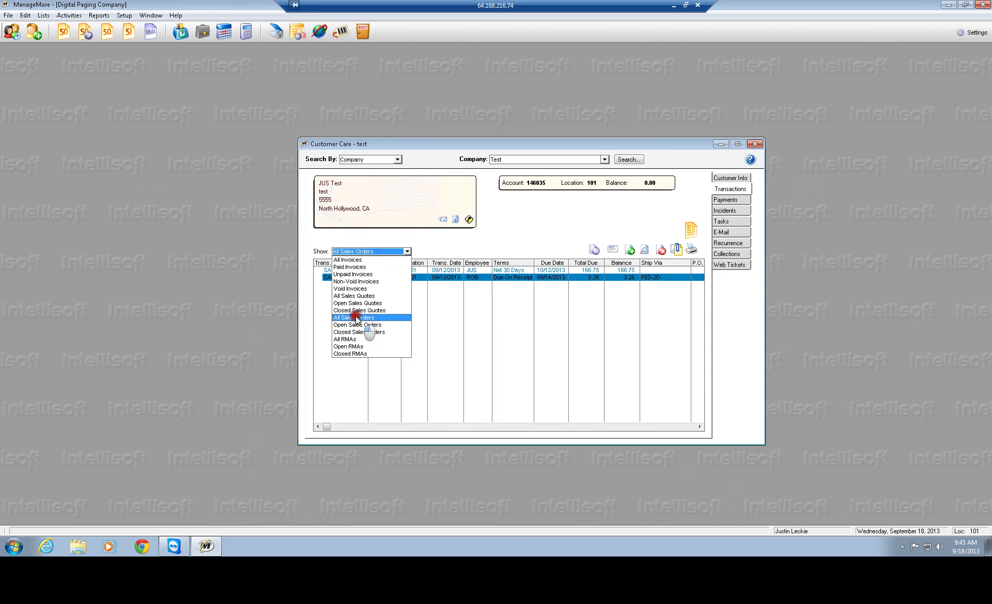
{"action": "left_click", "coordinate": [356, 317]}
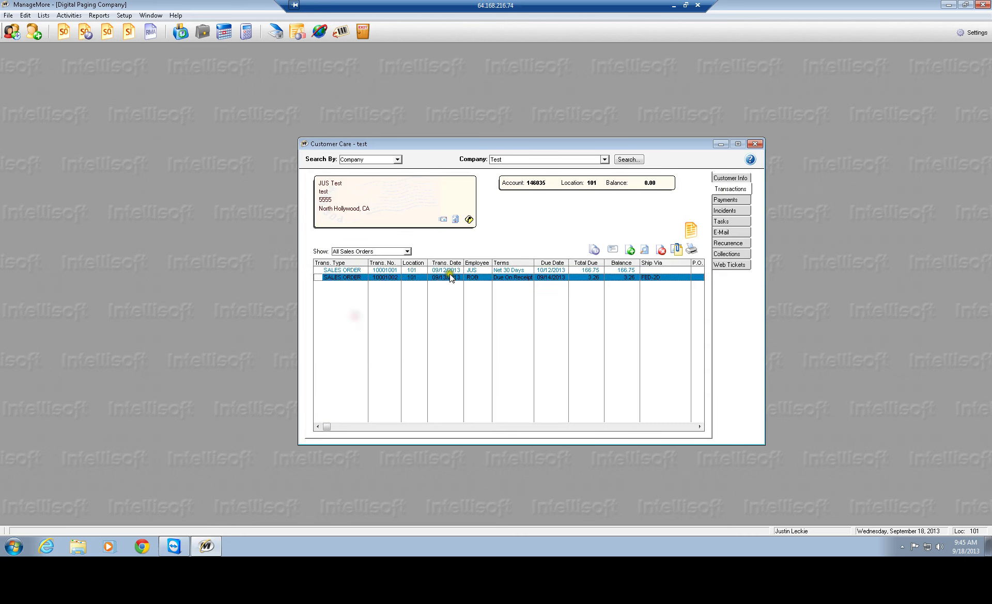
- Start a new sales order and move its window to the screen centre
{"action": "left_click", "coordinate": [629, 250]}
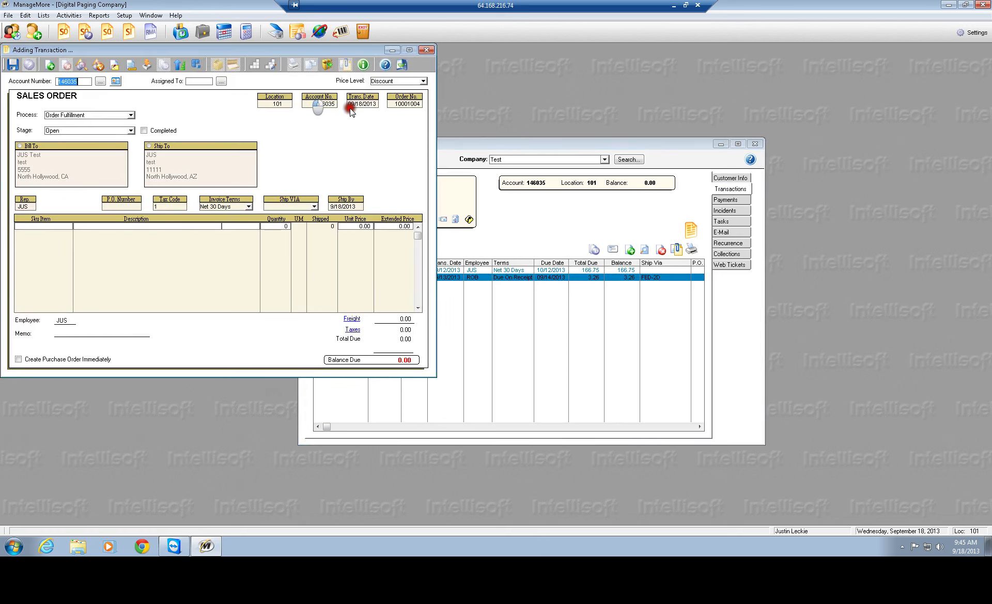
{"action": "left_click_drag", "start_coordinate": [350, 111], "coordinate": [495, 114]}
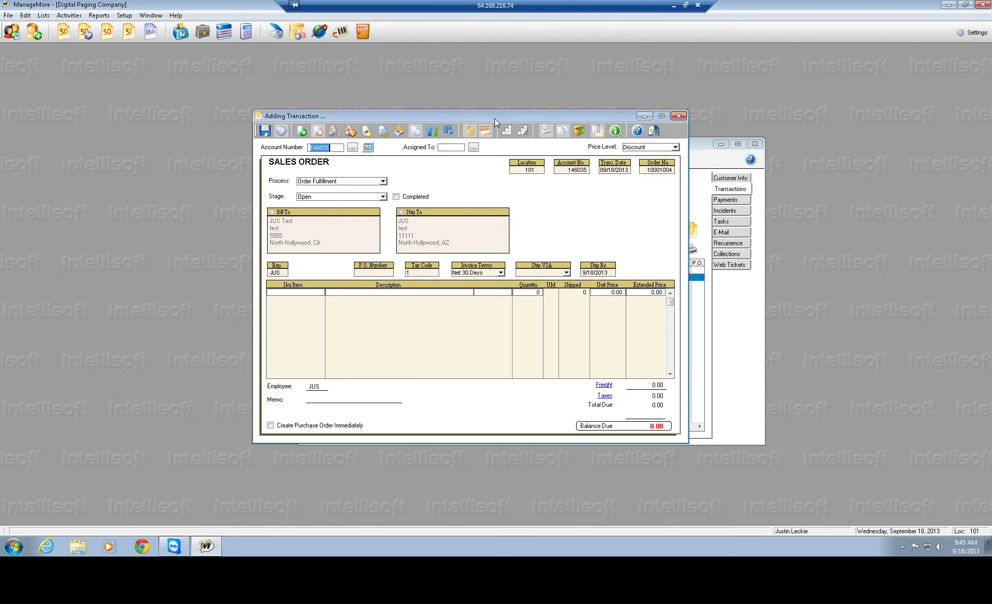
{"action": "left_click", "coordinate": [436, 172]}
- Add the A545 Apollo Gold pager at 129.99, dismissing the out-of-stock warning
{"action": "left_click", "coordinate": [345, 291]}
{"action": "type", "text": "Apollo Gold"}
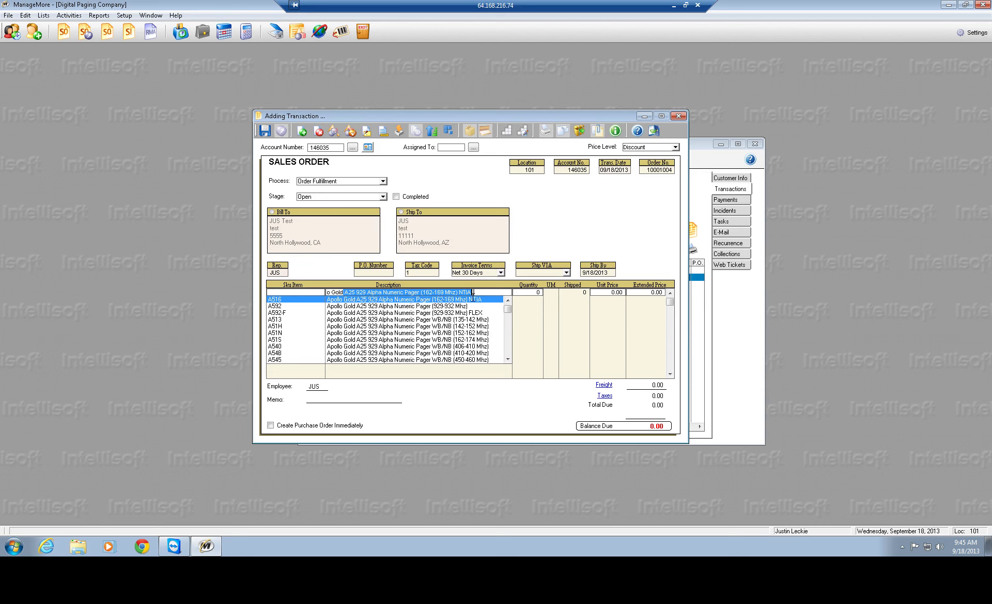
{"action": "key", "text": "Down"}
{"action": "key", "text": "Down"}
{"action": "key", "text": "Down"}
{"action": "key", "text": "Down"}
{"action": "key", "text": "Down"}
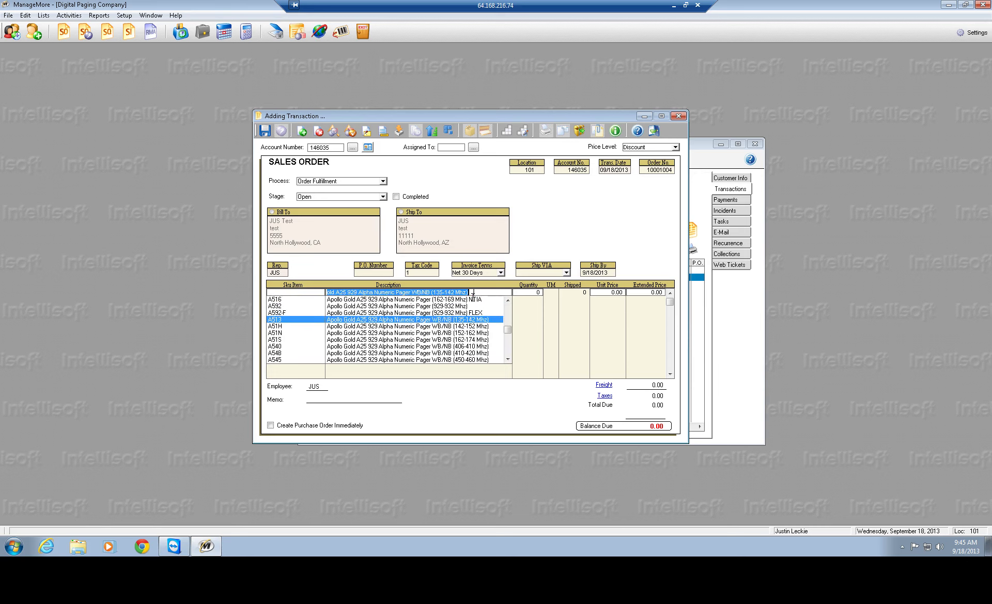
{"action": "key", "text": "Down"}
{"action": "key", "text": "Down"}
{"action": "key", "text": "Down"}
{"action": "key", "text": "Down"}
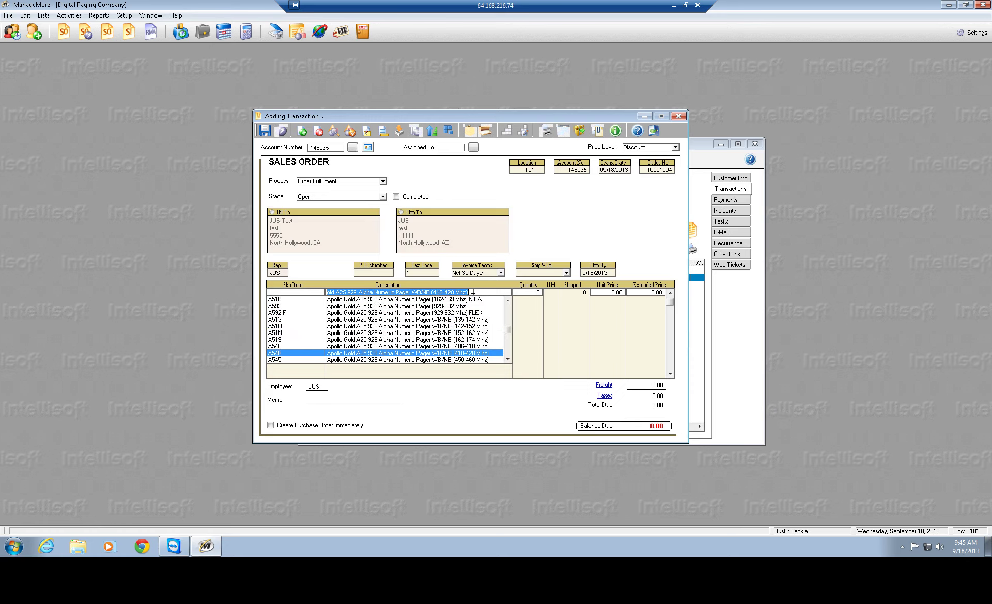
{"action": "left_click", "coordinate": [391, 360]}
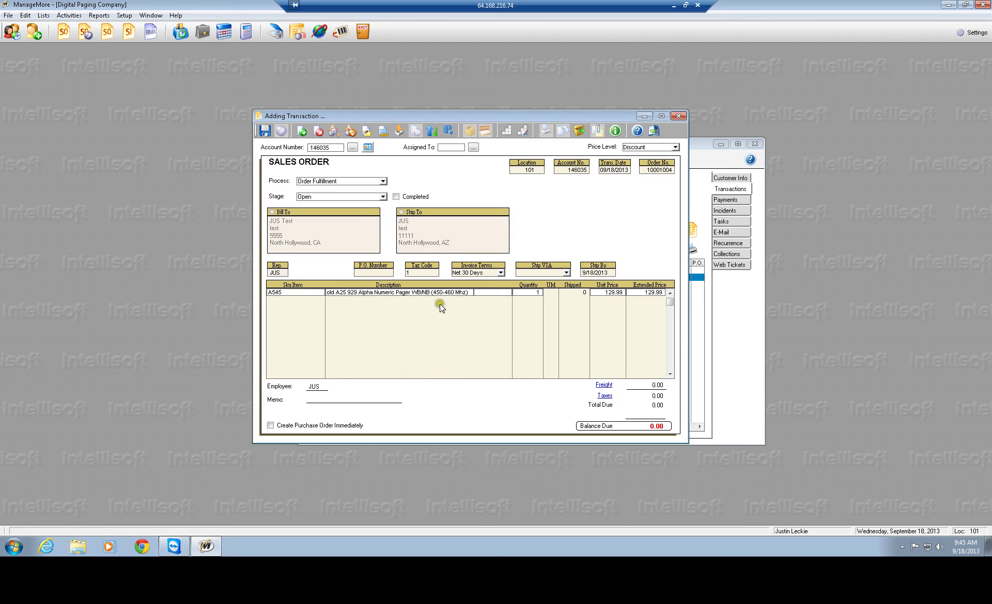
{"action": "left_click", "coordinate": [489, 321]}
{"action": "left_click", "coordinate": [528, 294]}
{"action": "left_click", "coordinate": [532, 292]}
- Set the A545 line to quantity 50 and unit price 80.00, totalling 4,000.00
{"action": "type", "text": "50"}
{"action": "key", "text": "Return"}
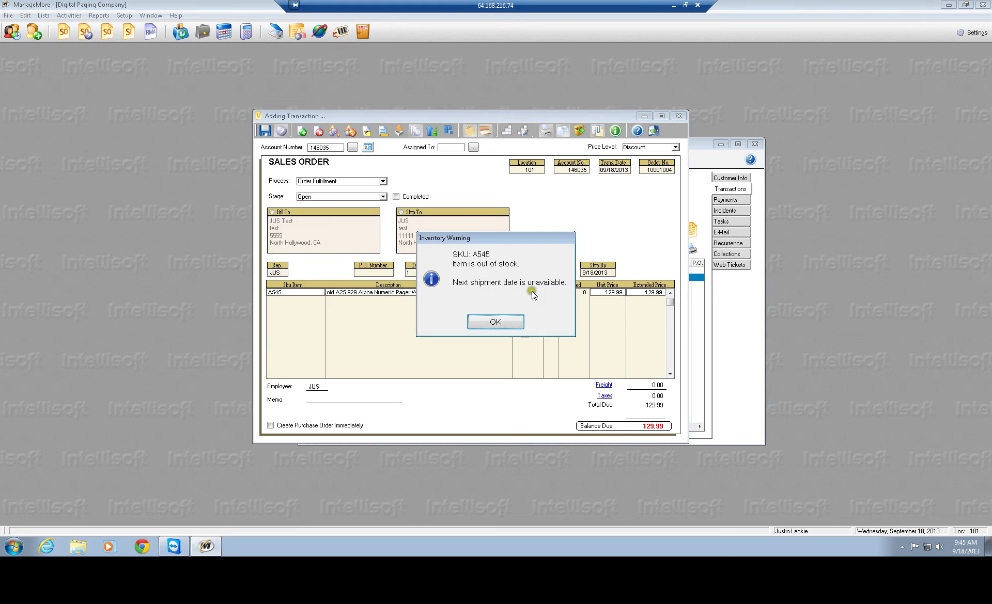
{"action": "left_click", "coordinate": [505, 321]}
{"action": "left_click", "coordinate": [503, 323]}
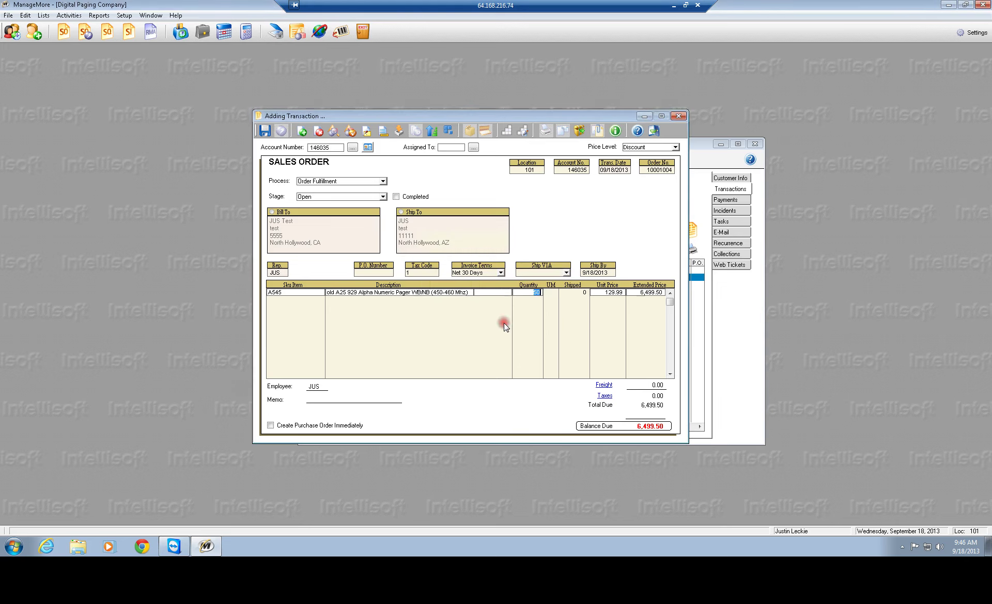
{"action": "left_click", "coordinate": [599, 293]}
{"action": "left_click", "coordinate": [672, 305]}
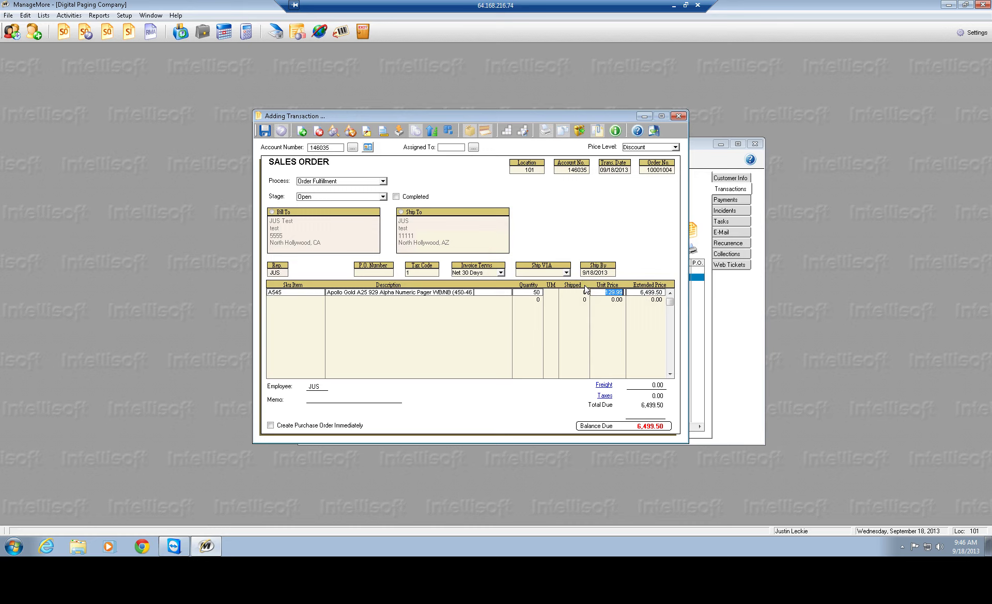
{"action": "type", "text": "80.00"}
{"action": "key", "text": "Return"}
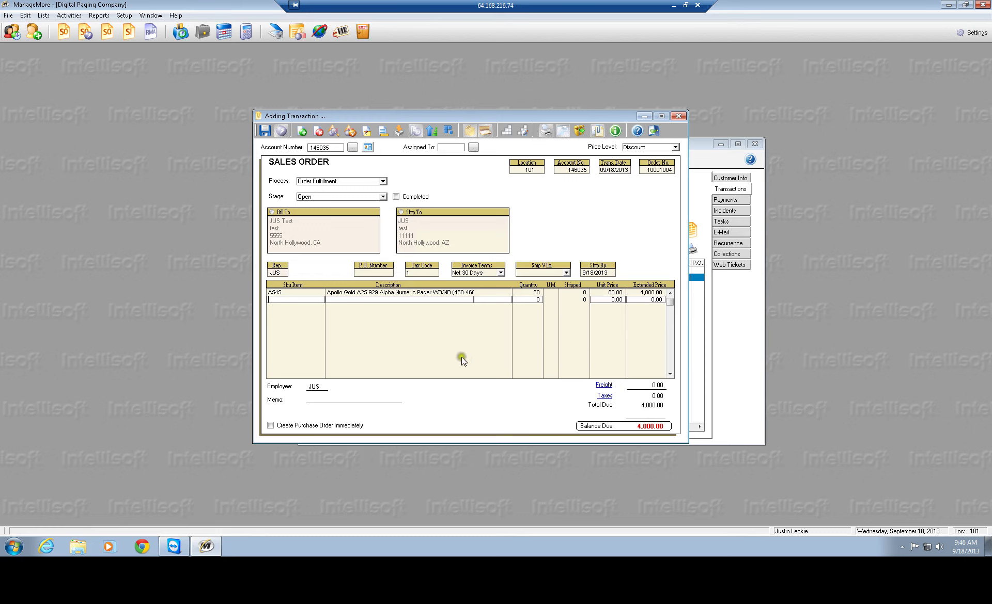
{"action": "left_click", "coordinate": [329, 404]}
{"action": "left_click", "coordinate": [360, 272]}
{"action": "left_click", "coordinate": [465, 273]}
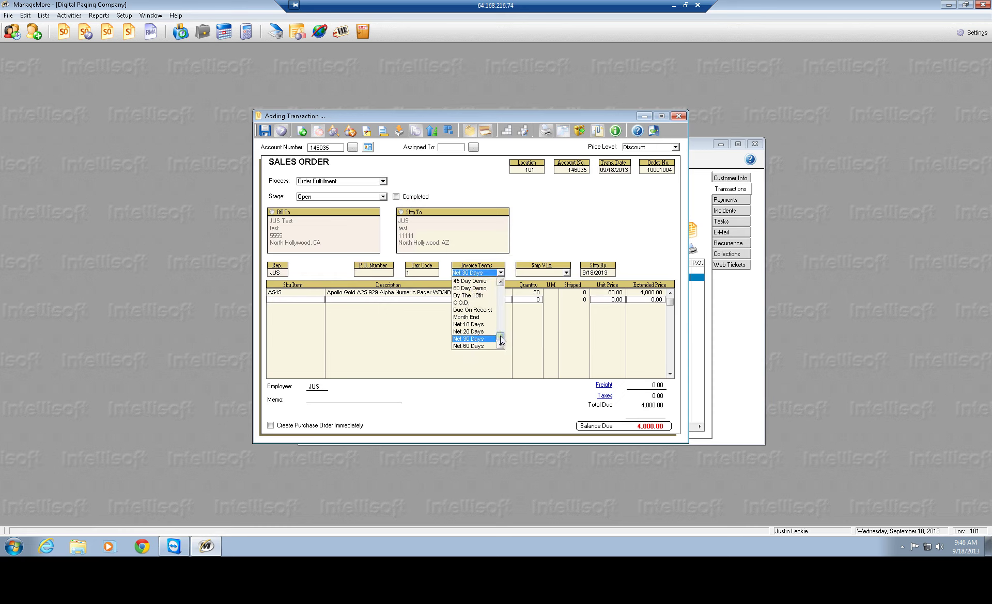
{"action": "left_click_drag", "start_coordinate": [500, 336], "coordinate": [500, 278]}
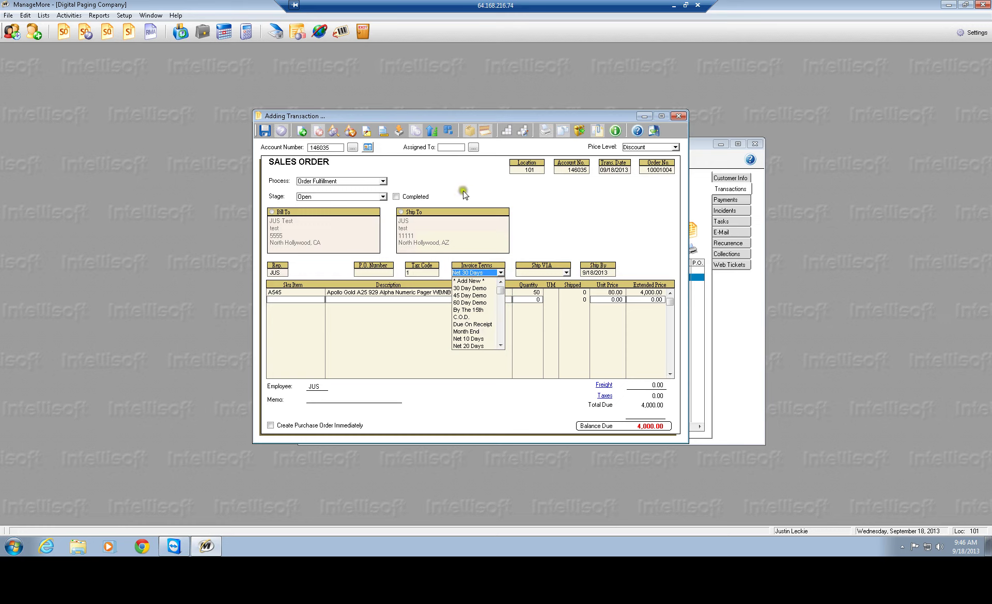
{"action": "left_click", "coordinate": [558, 272]}
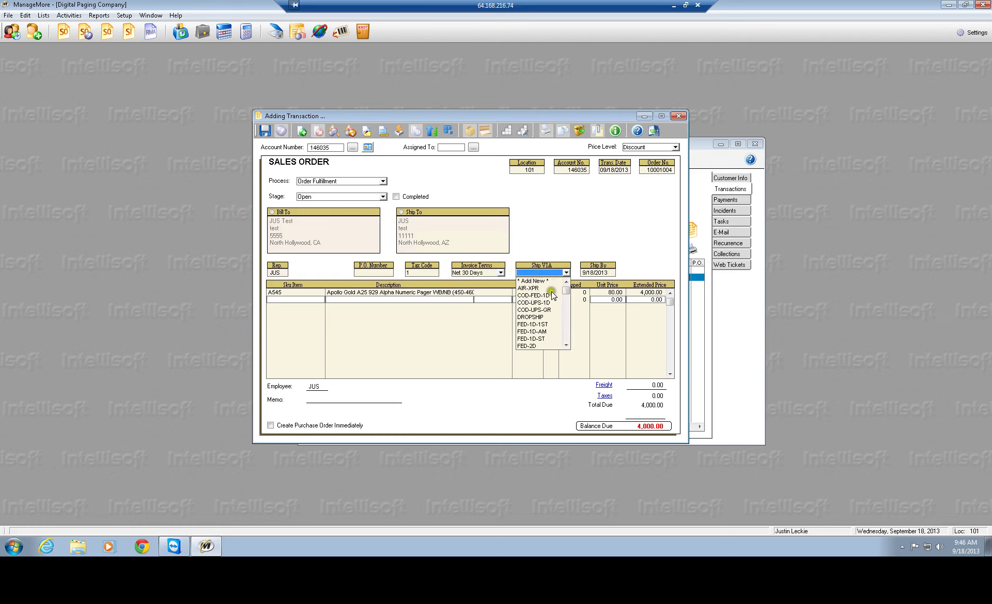
{"action": "mouse_move", "coordinate": [568, 293]}
{"action": "left_mouse_down"}
{"action": "mouse_move", "coordinate": [569, 340]}
{"action": "mouse_move", "coordinate": [568, 296]}
{"action": "left_mouse_up"}
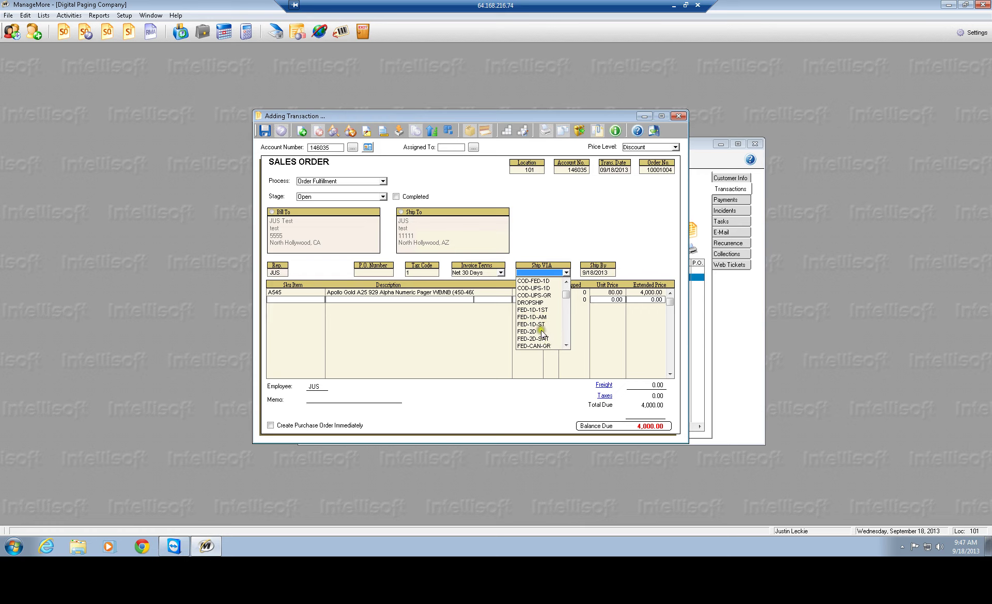
{"action": "left_click", "coordinate": [567, 345]}
{"action": "left_click", "coordinate": [566, 346]}
{"action": "left_click", "coordinate": [567, 345]}
{"action": "left_click", "coordinate": [565, 345]}
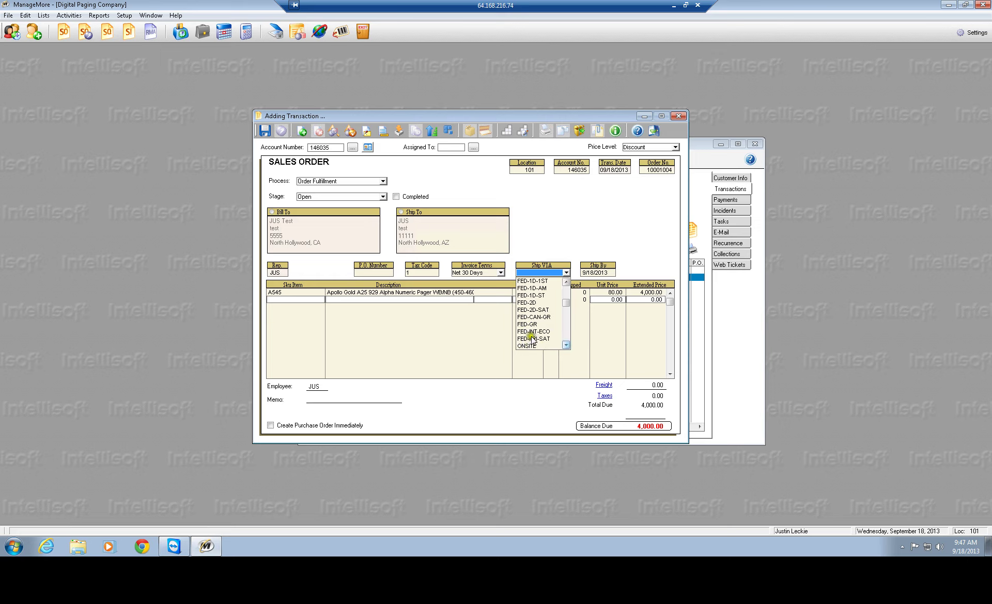
{"action": "left_click", "coordinate": [565, 346]}
{"action": "left_click", "coordinate": [565, 346]}
{"action": "left_click", "coordinate": [565, 346]}
{"action": "left_click", "coordinate": [565, 346]}
{"action": "left_click", "coordinate": [565, 346]}
{"action": "left_click", "coordinate": [566, 346]}
{"action": "left_click", "coordinate": [565, 346]}
{"action": "left_click", "coordinate": [565, 345]}
{"action": "left_click", "coordinate": [565, 345]}
{"action": "left_click", "coordinate": [565, 346]}
{"action": "left_click", "coordinate": [565, 346]}
{"action": "left_click", "coordinate": [565, 346]}
{"action": "left_click", "coordinate": [566, 346]}
{"action": "left_click", "coordinate": [565, 346]}
{"action": "left_click", "coordinate": [565, 345]}
{"action": "left_click", "coordinate": [565, 346]}
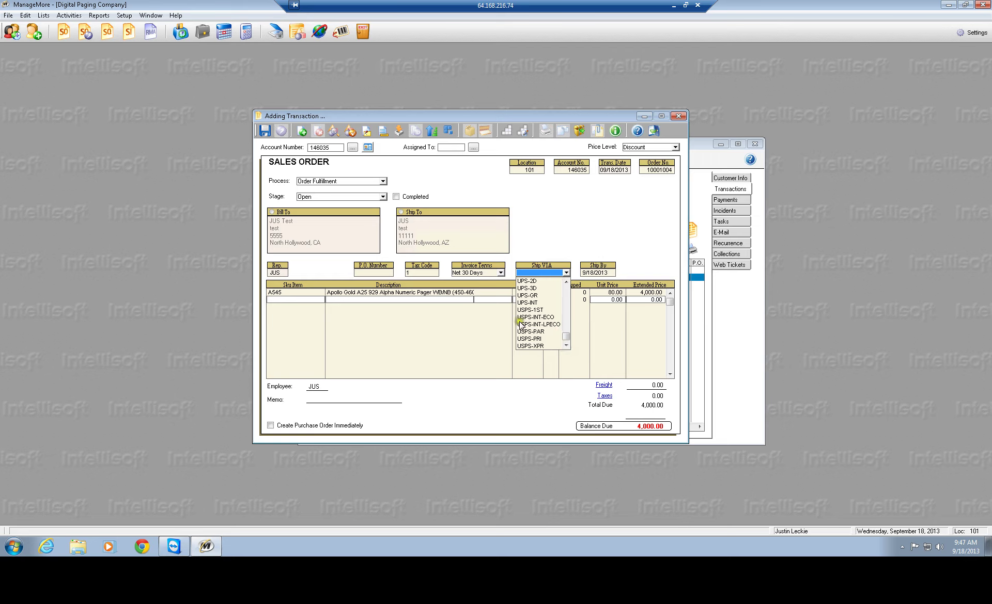
{"action": "left_click", "coordinate": [623, 352]}
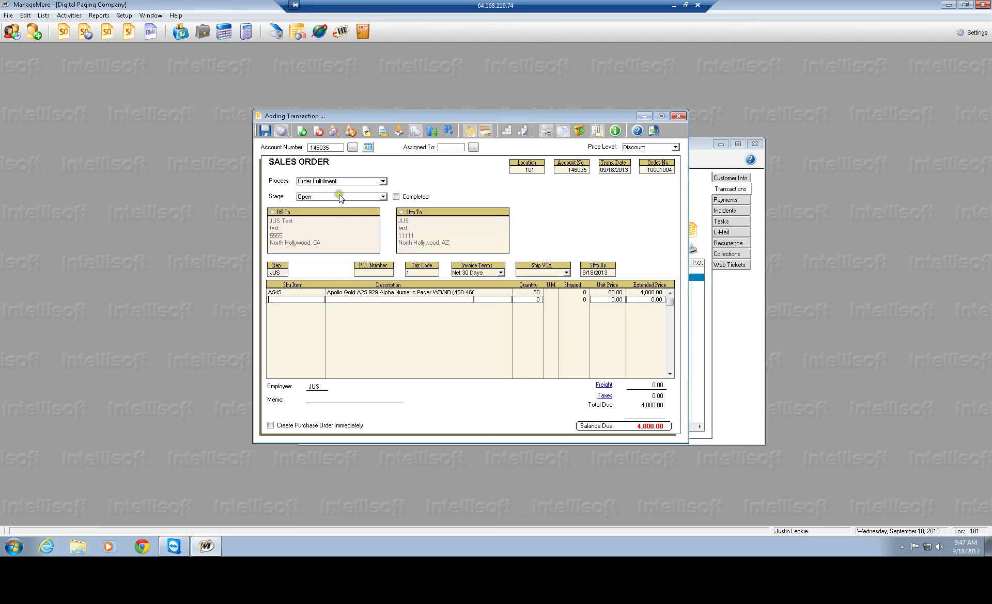
- Save sales order 10001004, discard the e-mail draft, and close the order summary
{"action": "left_click", "coordinate": [265, 131]}
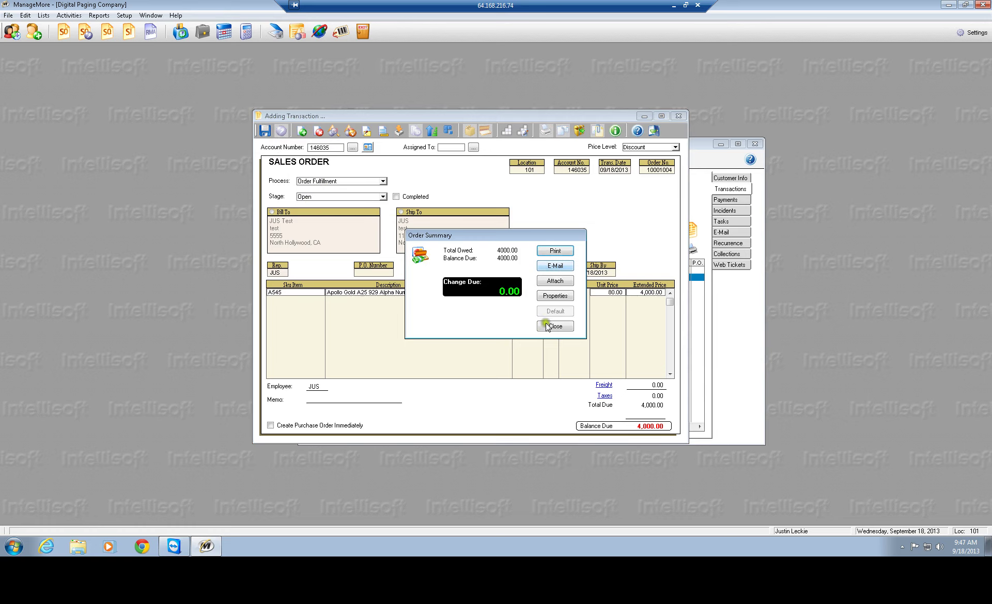
{"action": "left_click", "coordinate": [555, 266]}
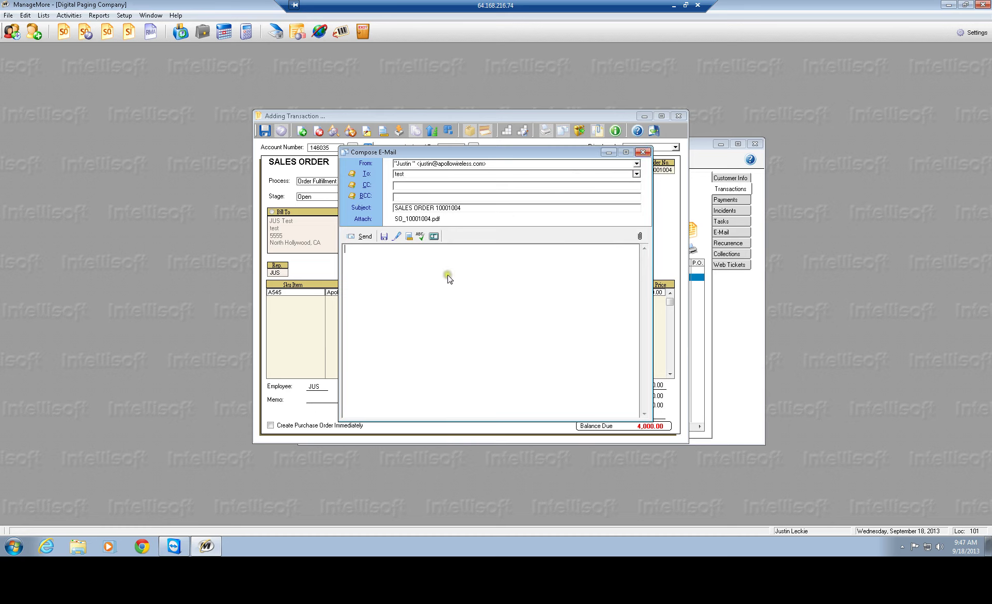
{"action": "type", "text": "the at"}
{"action": "type", "text": "rder"}
{"action": "left_click", "coordinate": [643, 152]}
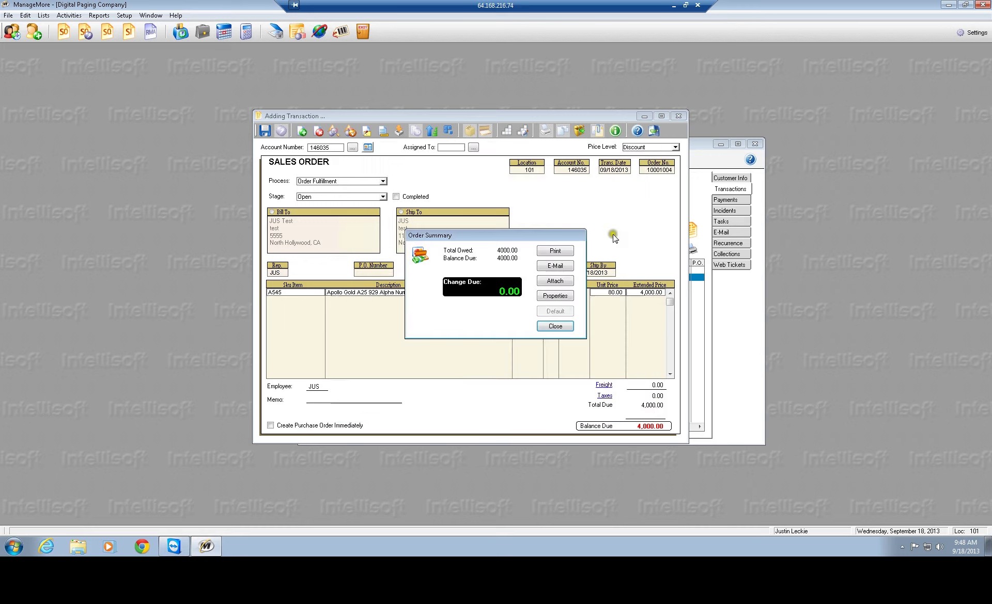
{"action": "left_click", "coordinate": [553, 326]}
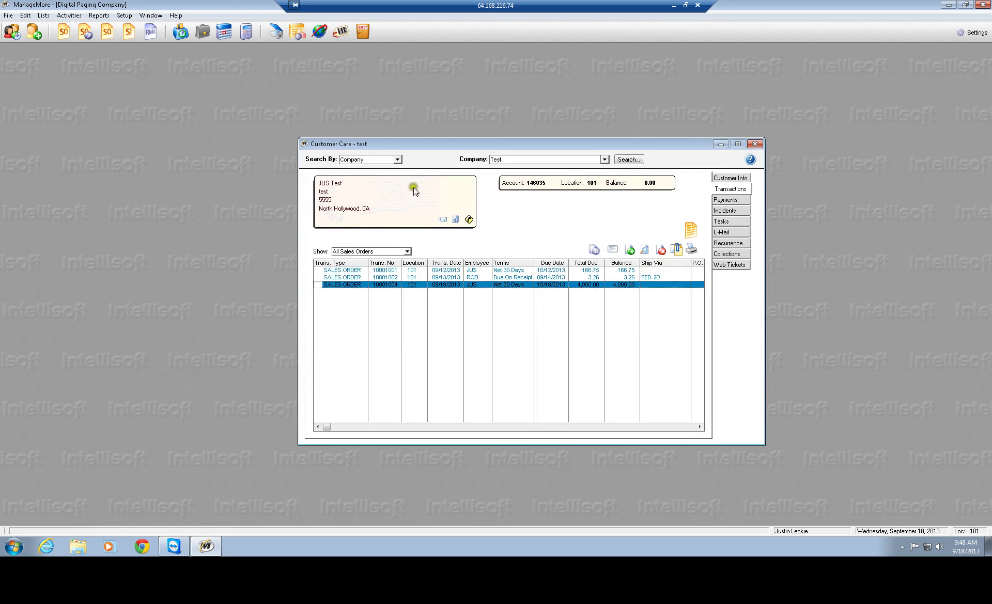
{"action": "left_click", "coordinate": [720, 179]}
{"action": "left_click", "coordinate": [741, 187]}
{"action": "left_click", "coordinate": [86, 32]}
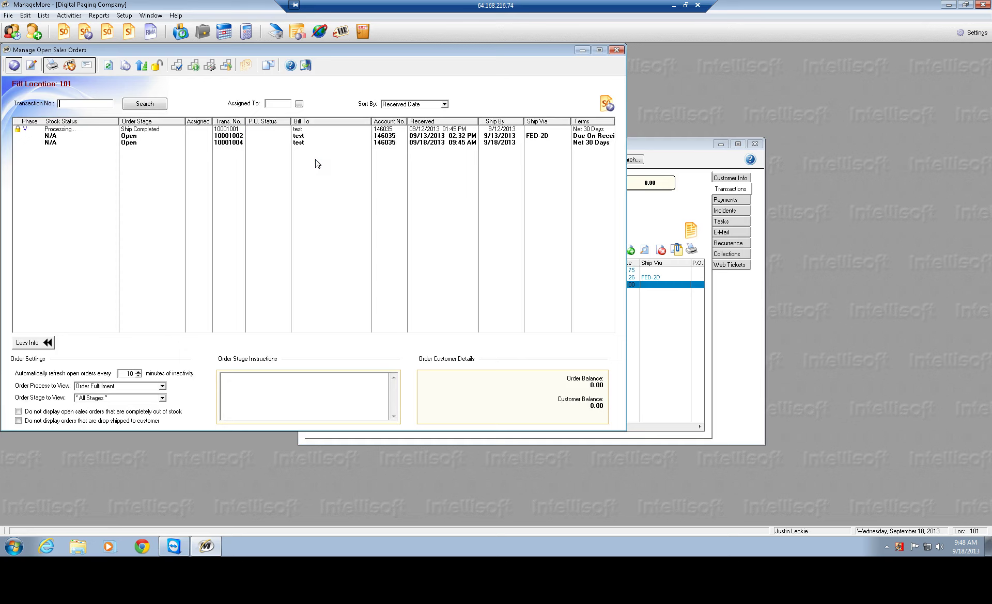
{"action": "left_click", "coordinate": [143, 138]}
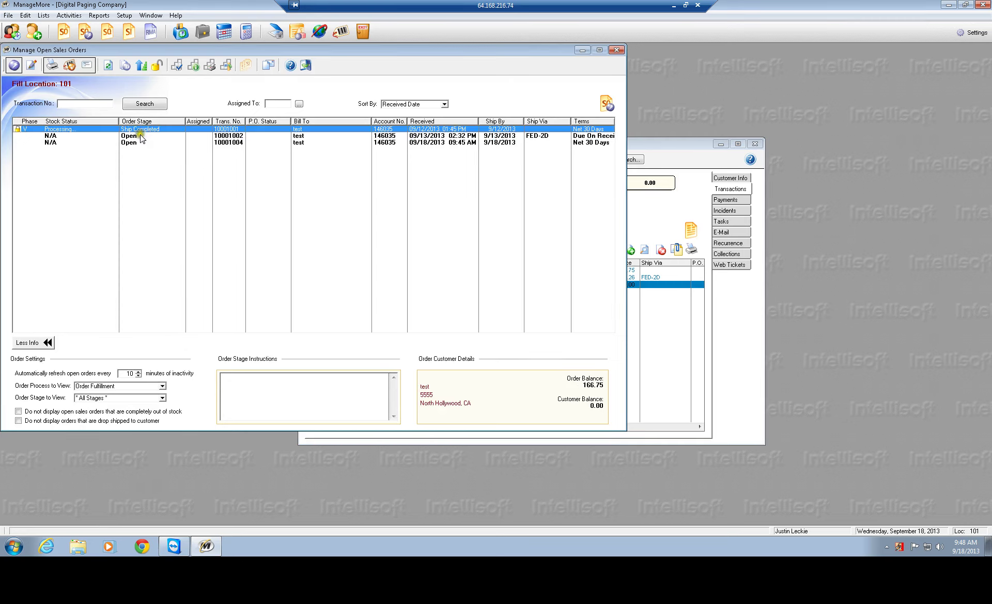
{"action": "left_click", "coordinate": [138, 143]}
{"action": "left_click", "coordinate": [138, 136]}
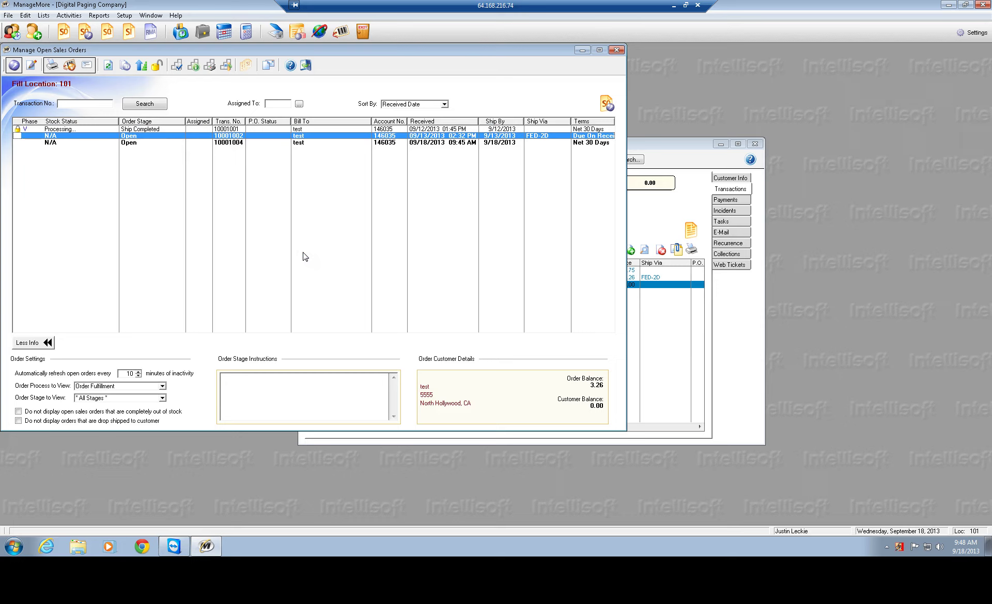
{"action": "left_click", "coordinate": [294, 216]}
{"action": "left_click", "coordinate": [616, 49]}
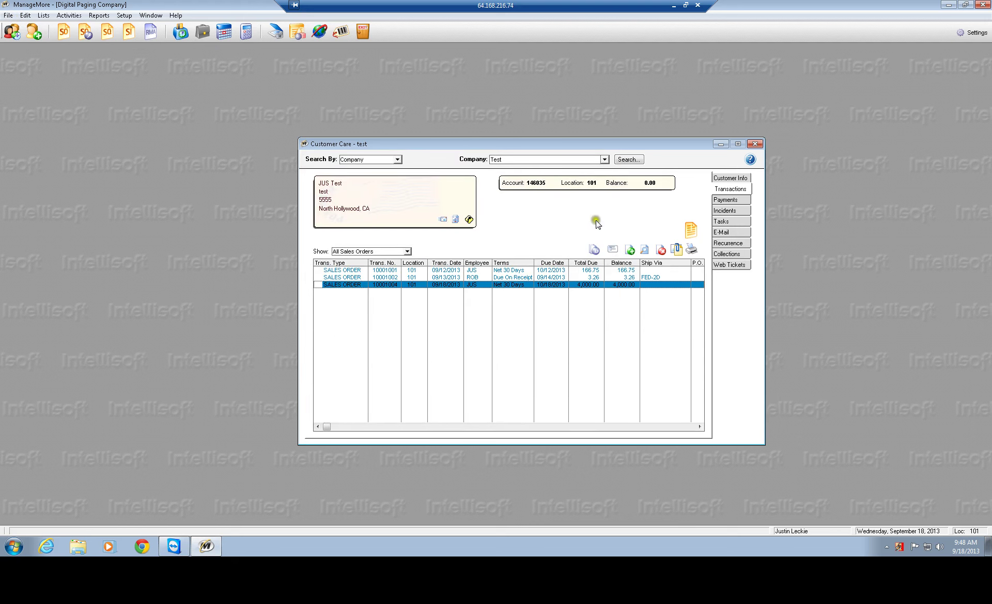
- Close Customer Care and start sales order 10001005 for the Test customer
{"action": "left_click", "coordinate": [754, 147]}
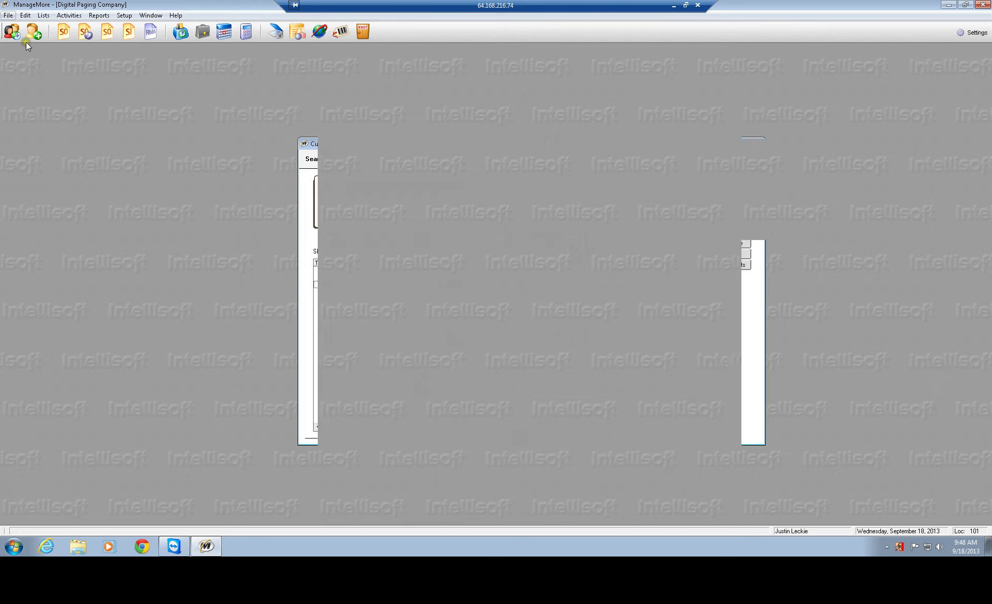
{"action": "left_click", "coordinate": [64, 32]}
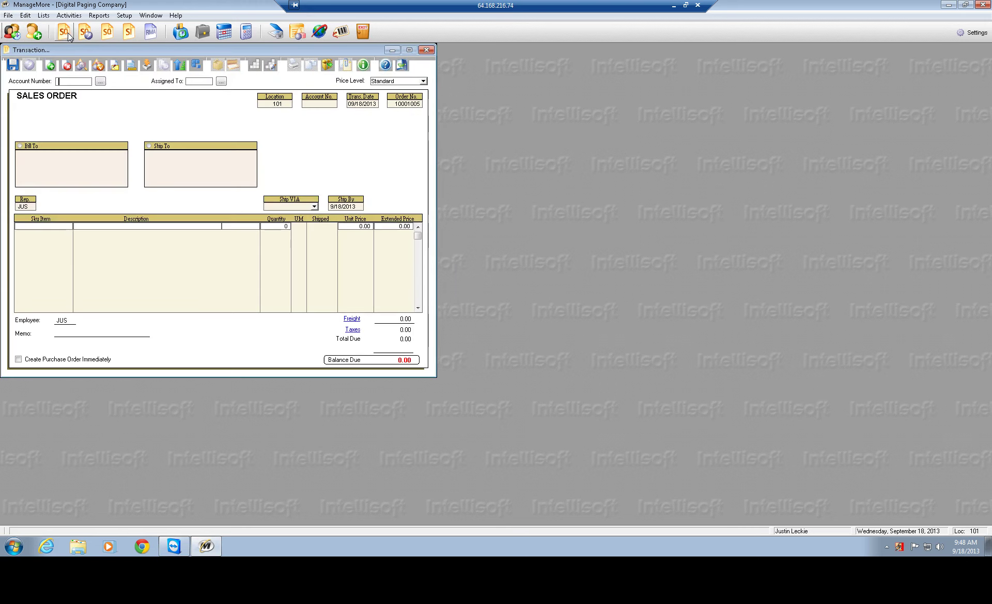
{"action": "left_click_drag", "start_coordinate": [232, 56], "coordinate": [392, 90]}
{"action": "left_click", "coordinate": [261, 118]}
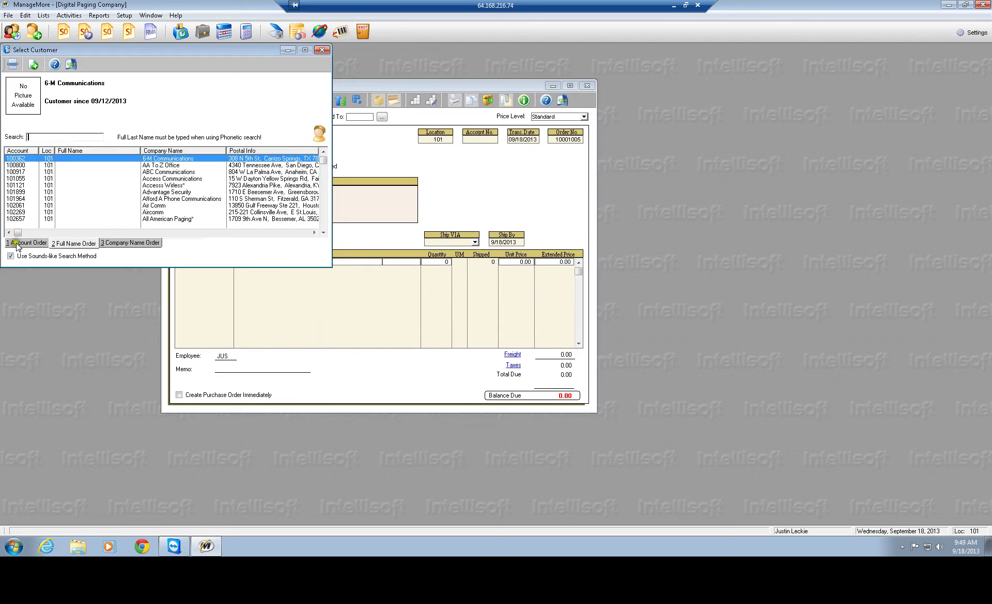
{"action": "left_click", "coordinate": [116, 243]}
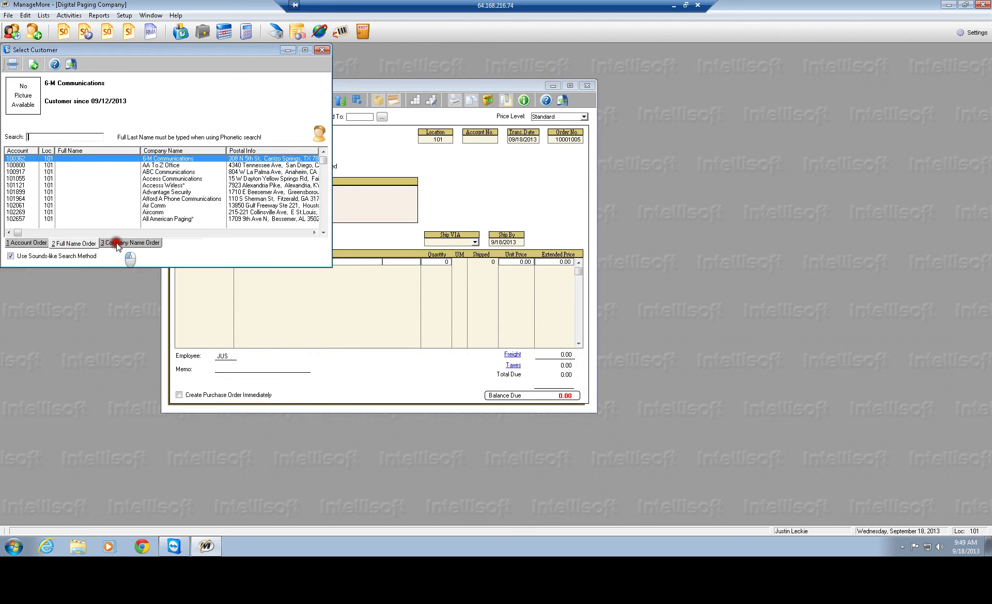
{"action": "left_click", "coordinate": [55, 138]}
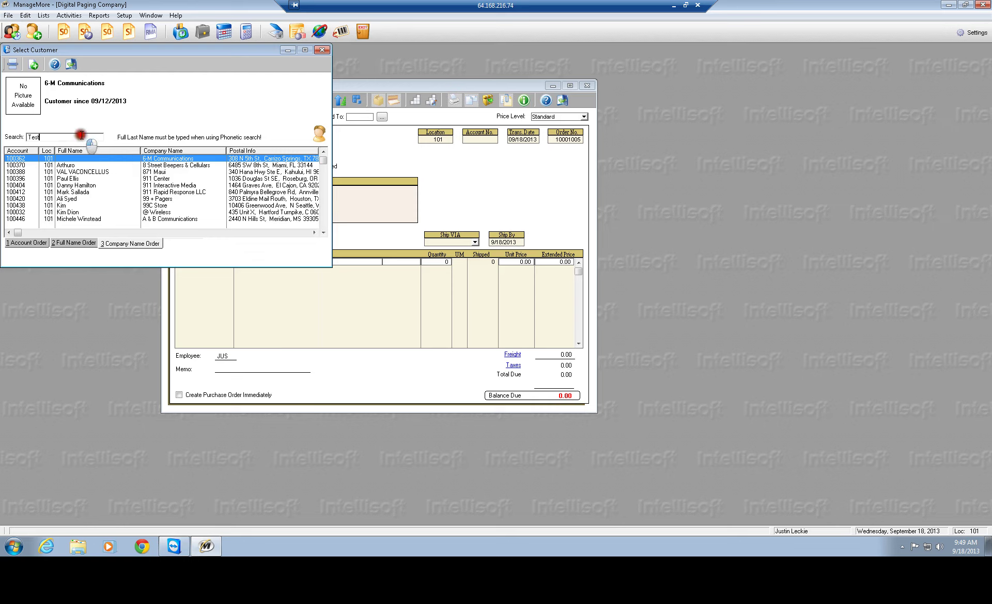
{"action": "key", "text": "Return"}
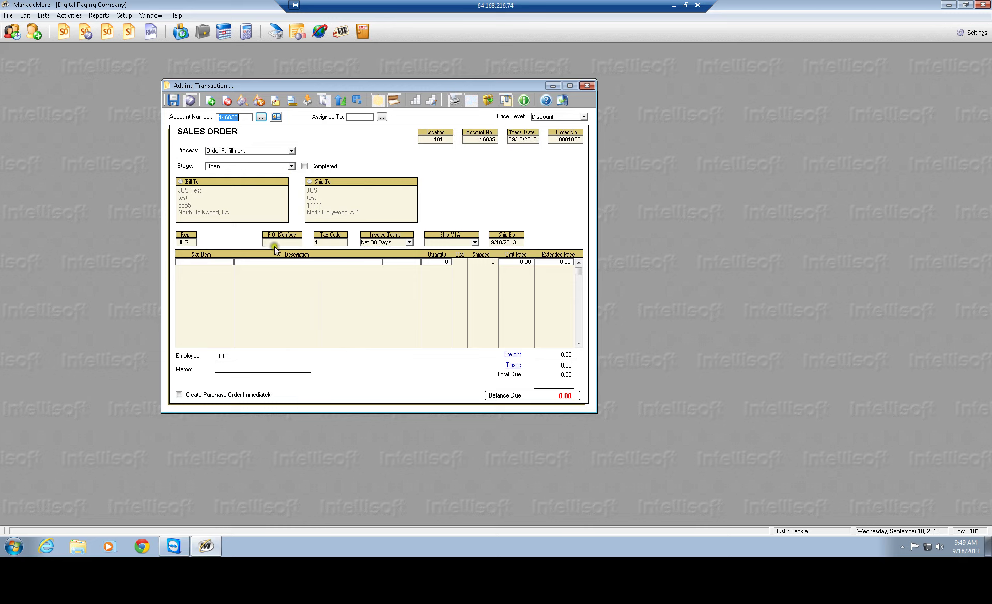
- Set the order's process to Repair Order
{"action": "left_click", "coordinate": [317, 202]}
{"action": "left_click", "coordinate": [225, 151]}
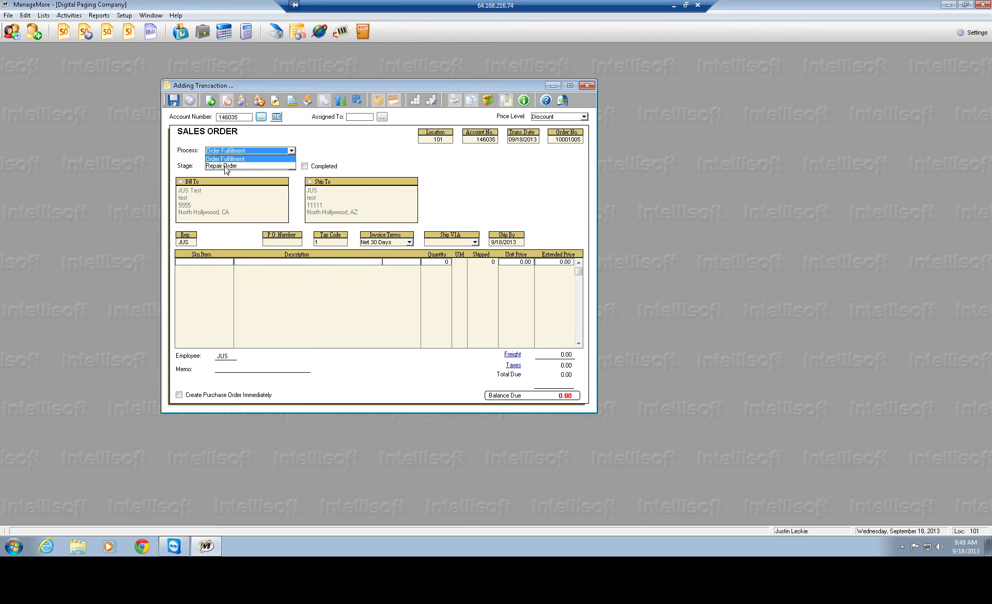
{"action": "left_click", "coordinate": [224, 166]}
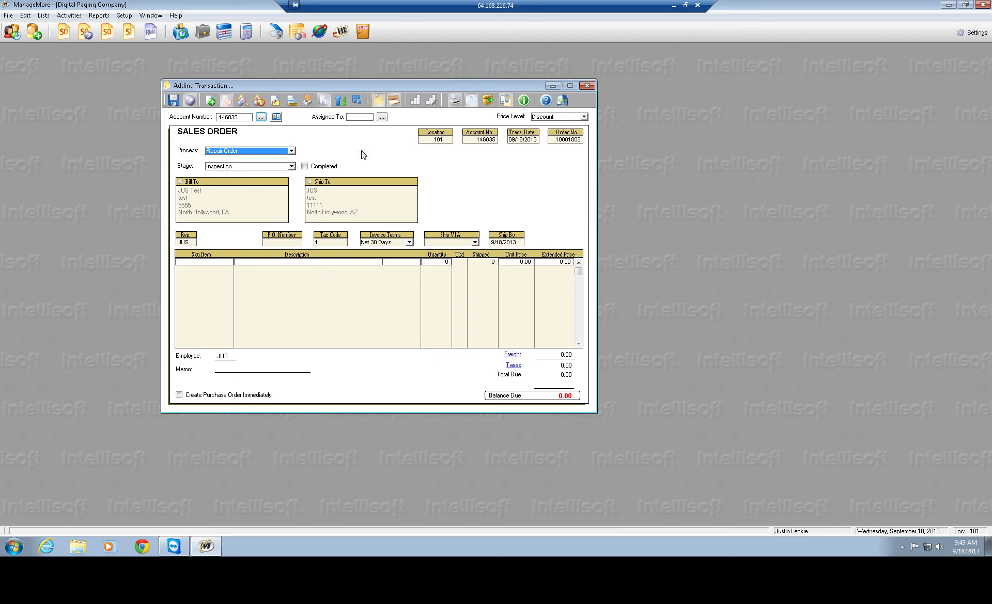
- Add 50 Apollo Gold A25 929 pagers (A516) and save the 6,499.50 repair order
{"action": "left_click", "coordinate": [217, 261]}
{"action": "left_click", "coordinate": [249, 262]}
{"action": "type", "text": "A"}
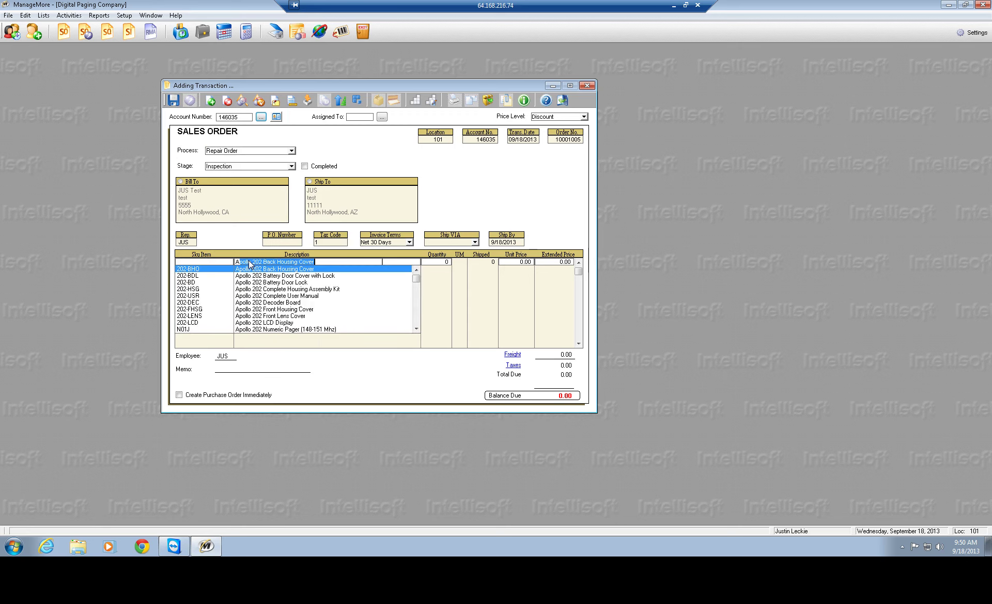
{"action": "type", "text": "pollo Gold"}
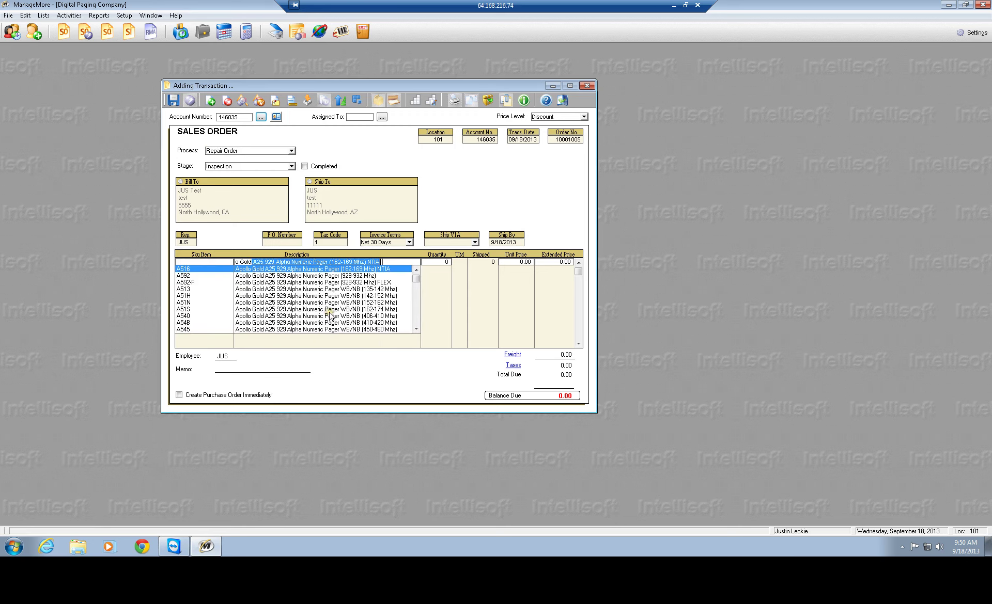
{"action": "left_click", "coordinate": [392, 330]}
{"action": "left_click", "coordinate": [493, 326]}
{"action": "left_click", "coordinate": [476, 272]}
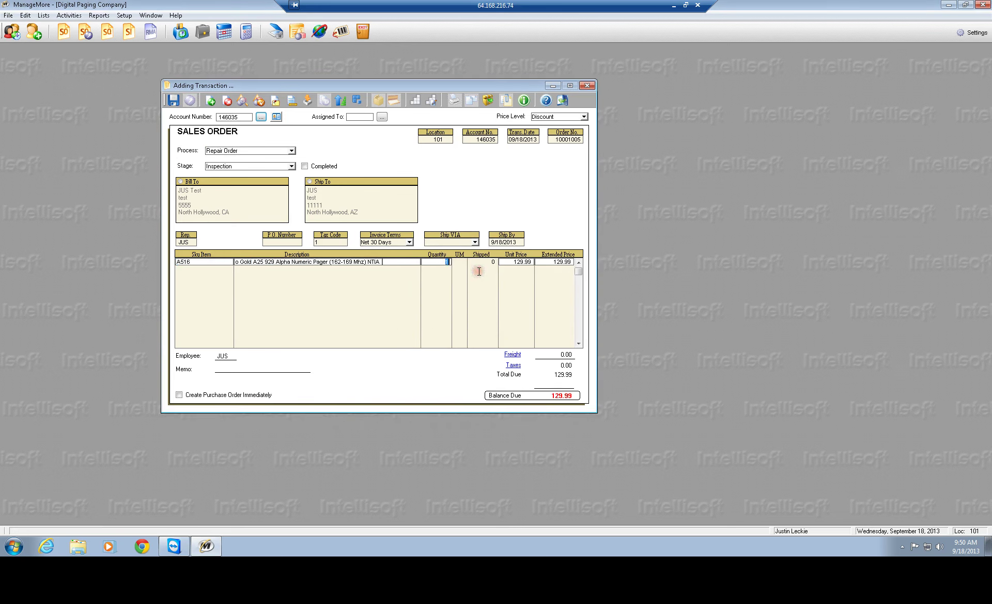
{"action": "left_click", "coordinate": [454, 308]}
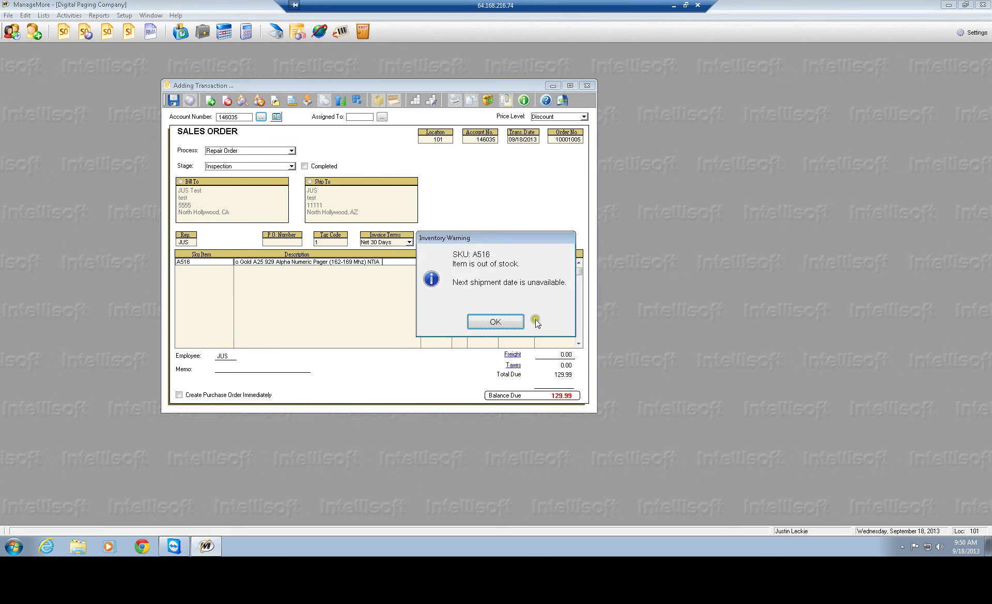
{"action": "left_click", "coordinate": [503, 326]}
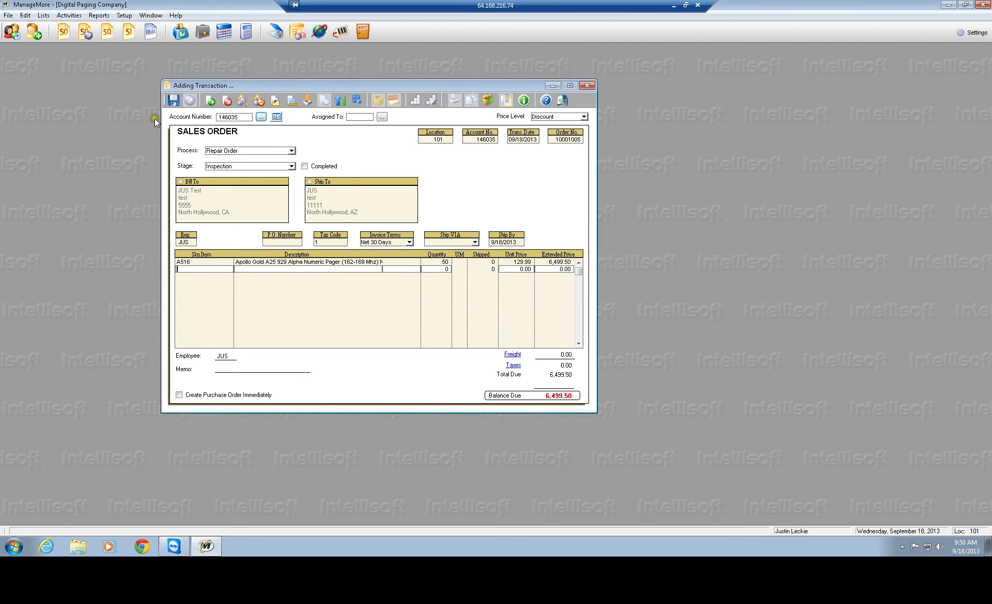
{"action": "left_click", "coordinate": [174, 100]}
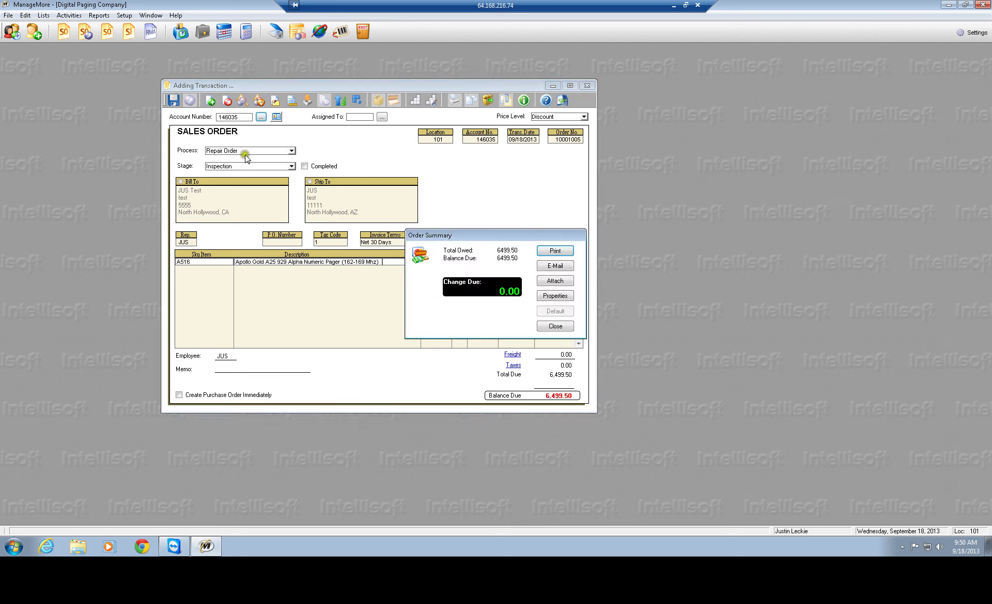
{"action": "left_click", "coordinate": [553, 327]}
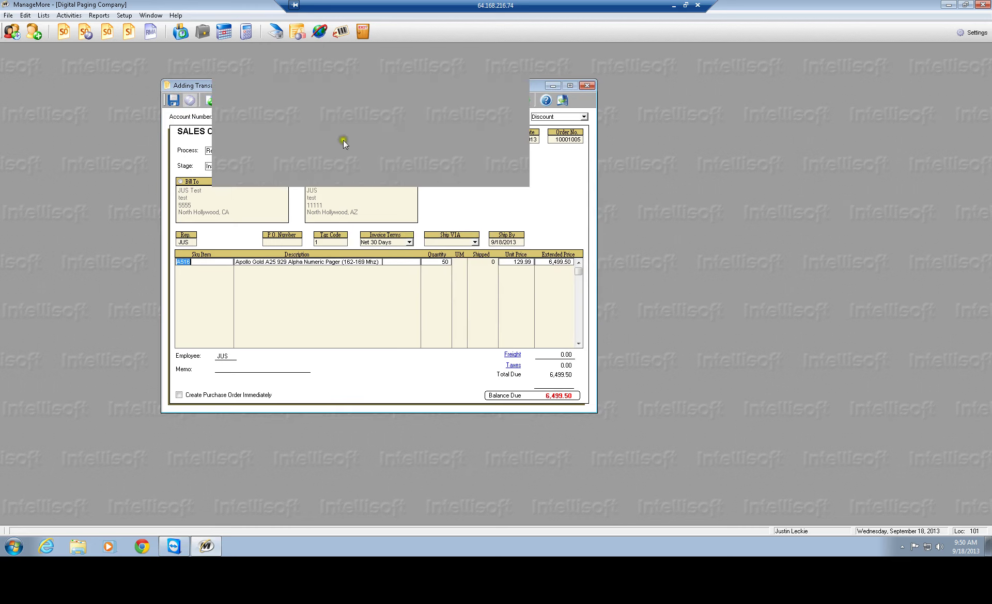
{"action": "left_click", "coordinate": [84, 36]}
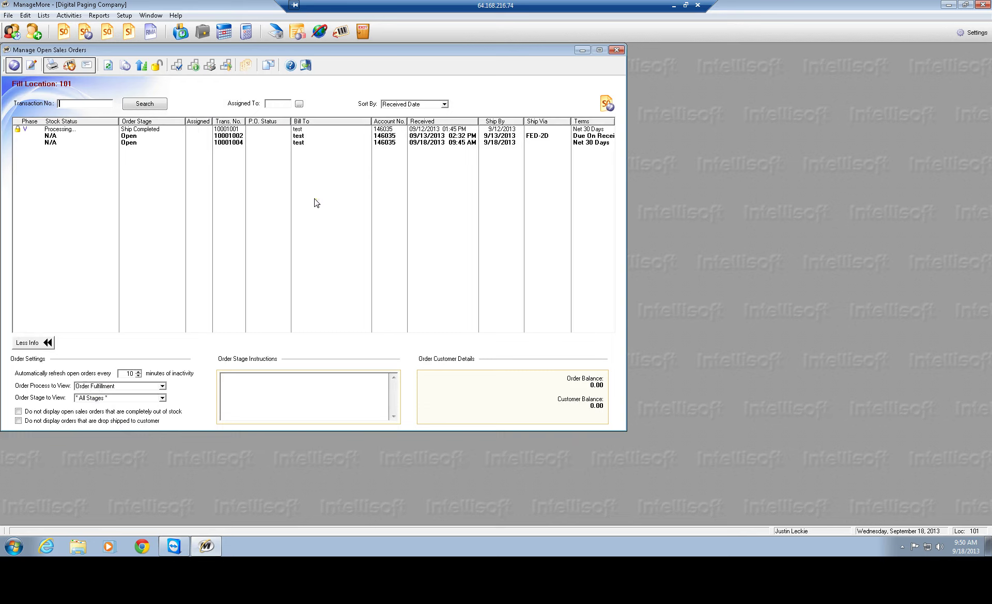
{"action": "left_click", "coordinate": [102, 388]}
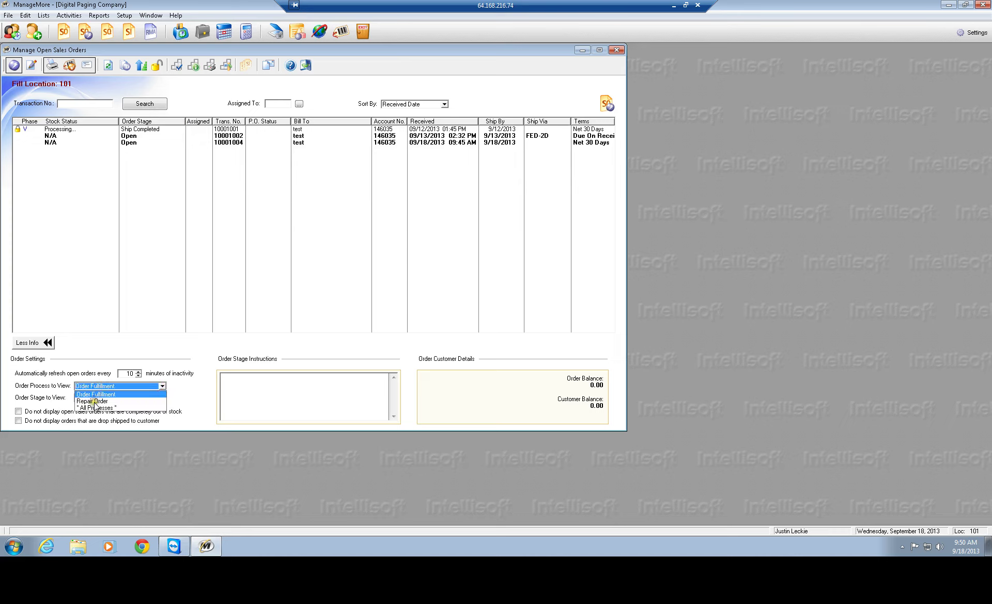
{"action": "left_click", "coordinate": [93, 402]}
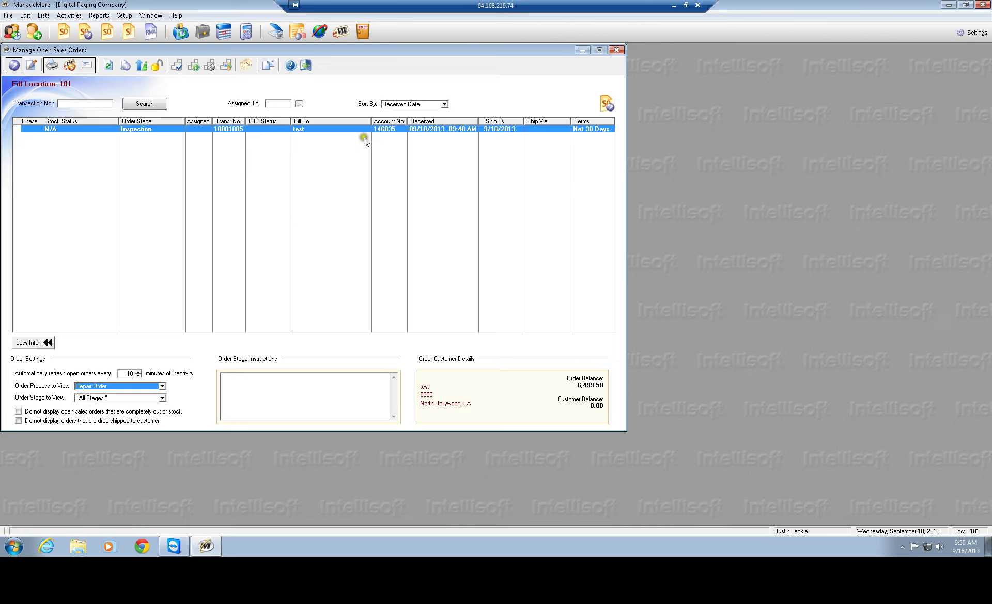
{"action": "double_click", "coordinate": [420, 130]}
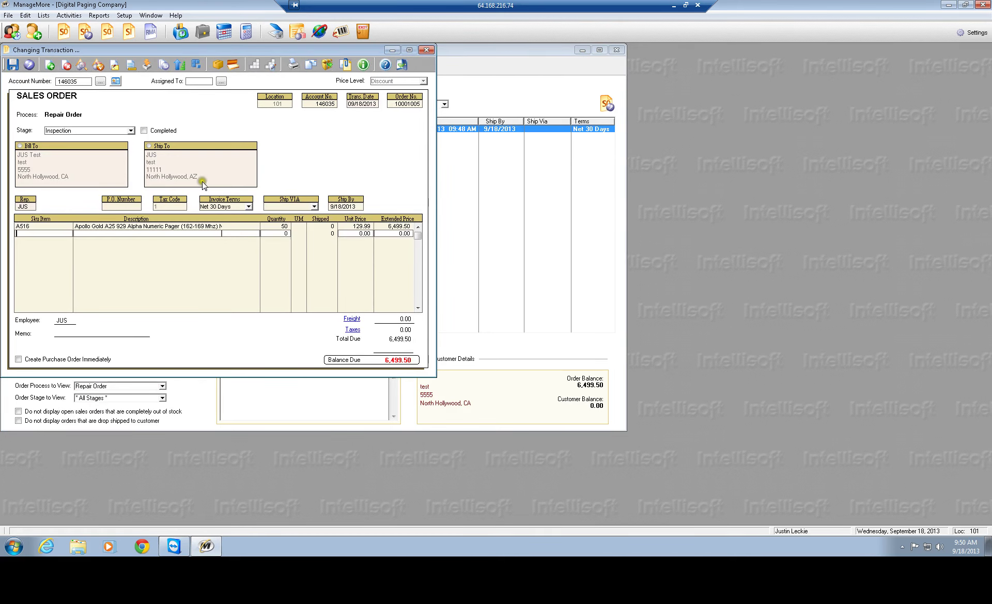
{"action": "left_click", "coordinate": [427, 51]}
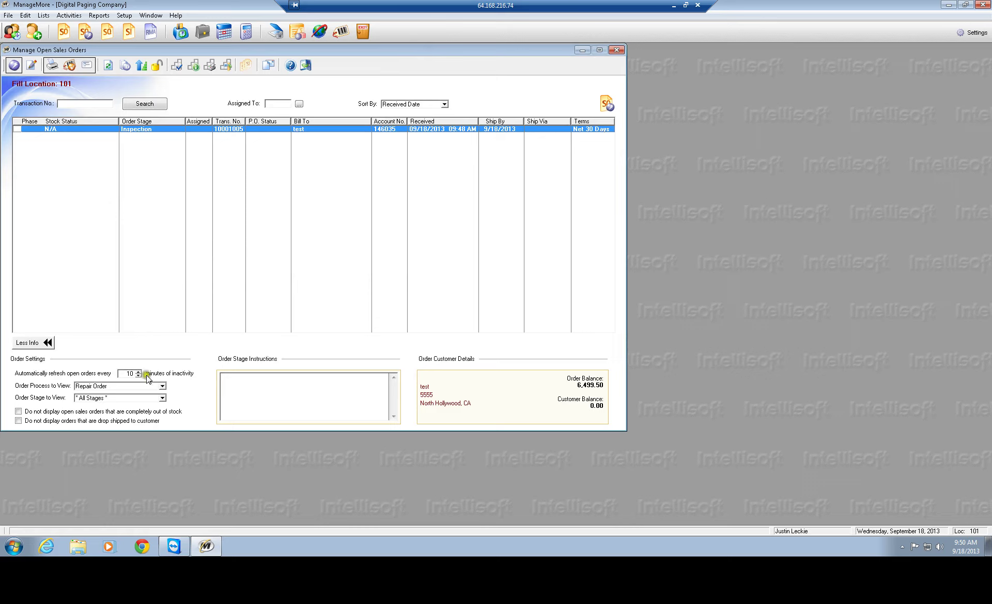
{"action": "left_click", "coordinate": [138, 388]}
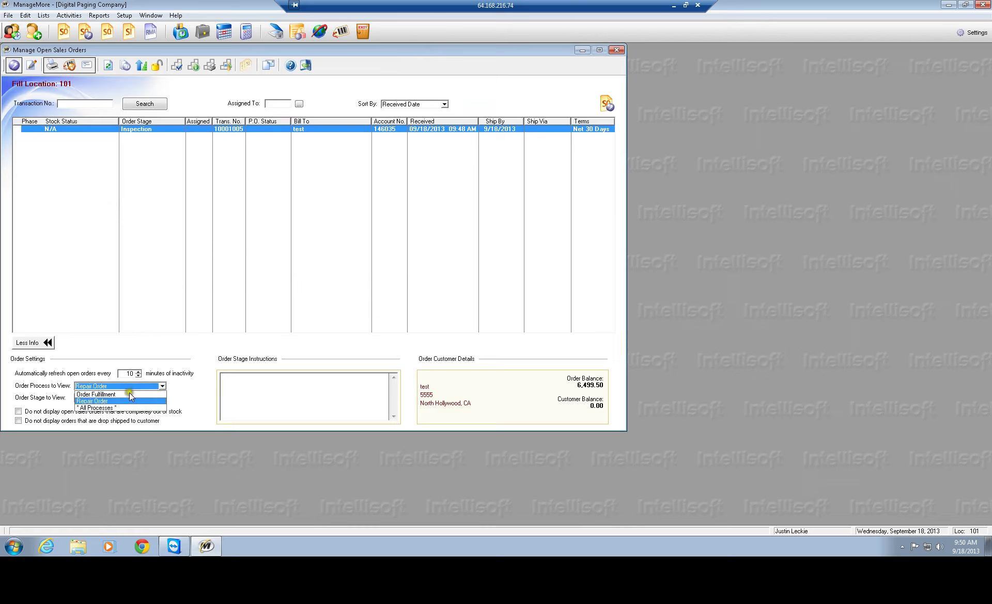
{"action": "left_click", "coordinate": [129, 392]}
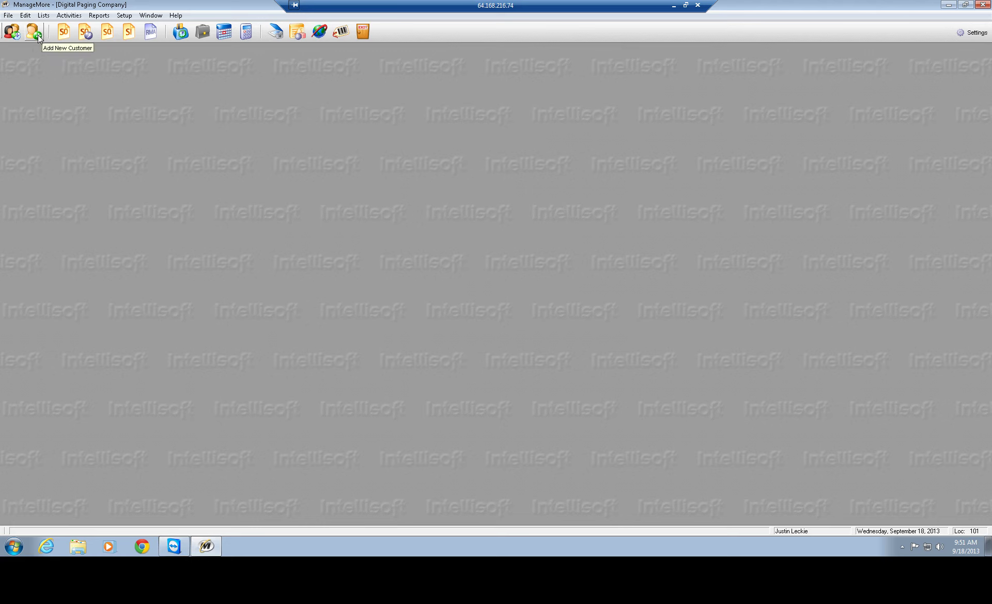
- Open a new customer record, then cancel it and confirm discarding
{"action": "left_click", "coordinate": [38, 35]}
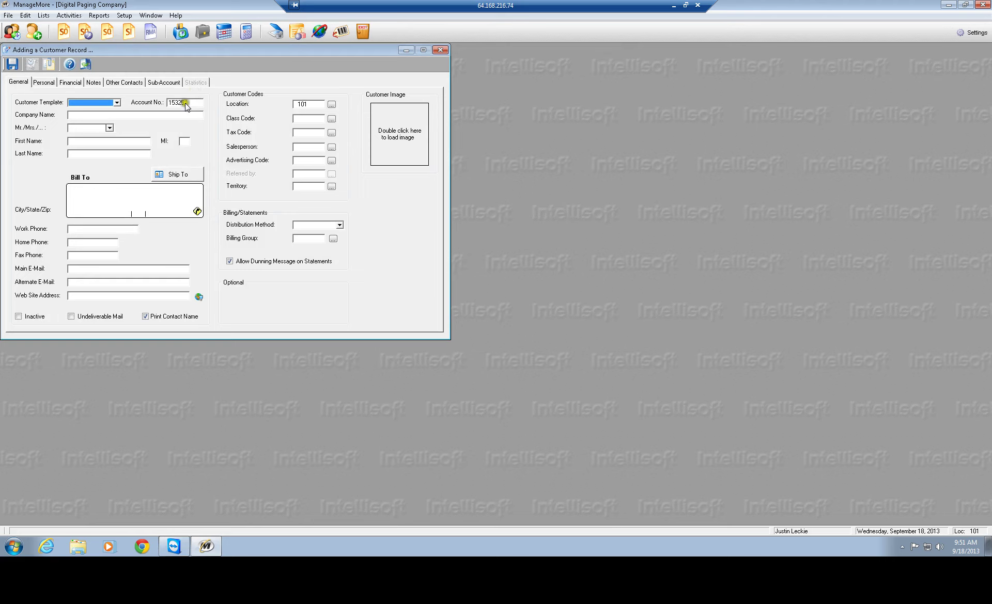
{"action": "left_click", "coordinate": [443, 48]}
{"action": "left_click", "coordinate": [463, 310]}
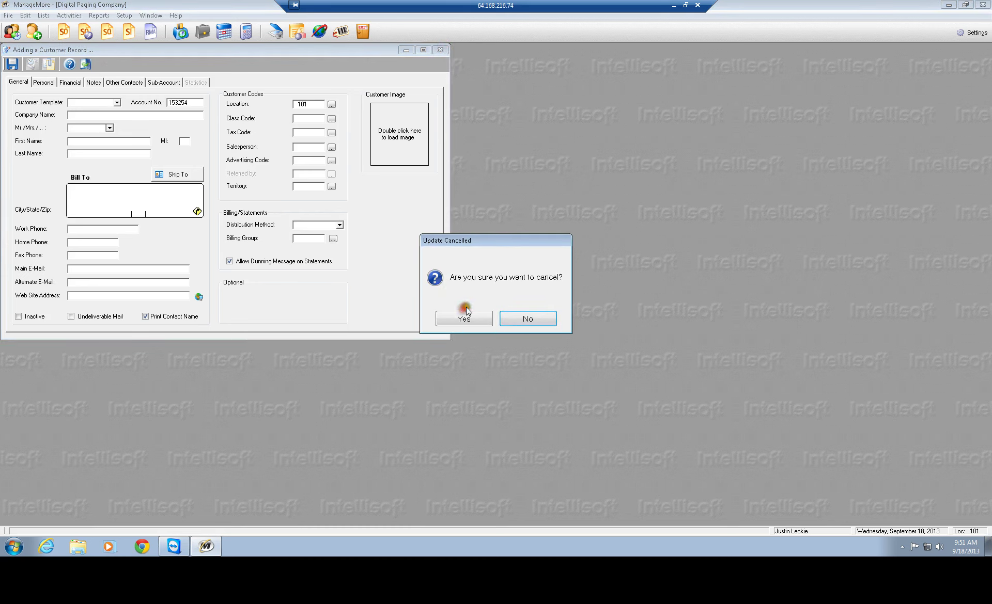
{"action": "left_click", "coordinate": [471, 317]}
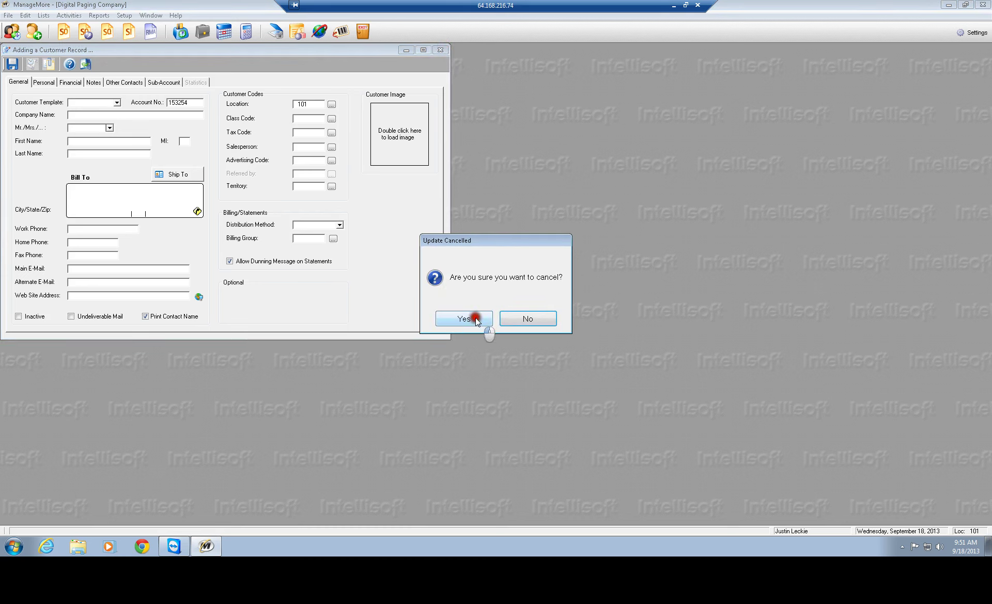
- Find the Test customer in Customer Care by searching on company name
{"action": "left_click", "coordinate": [108, 33]}
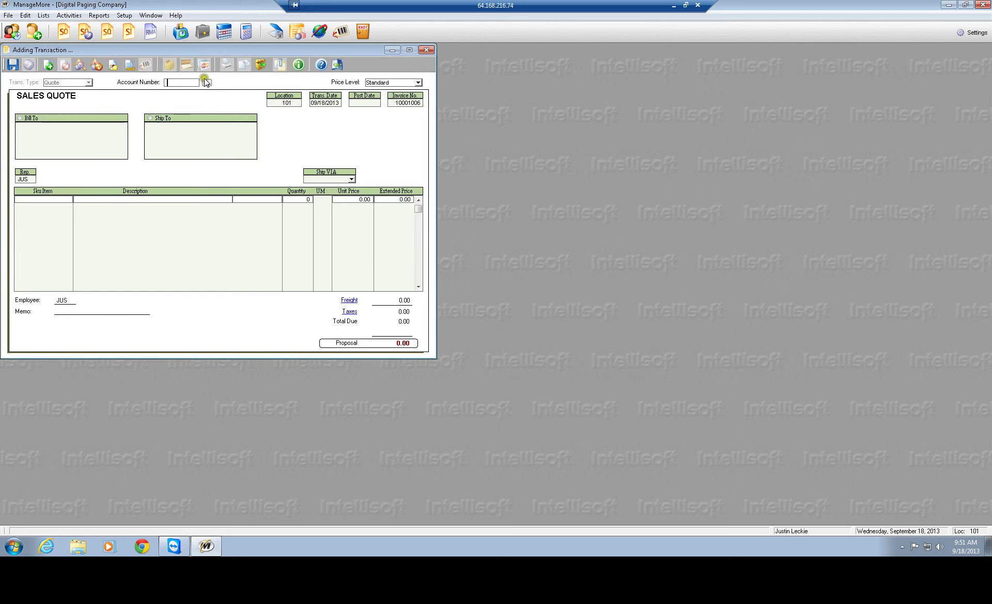
{"action": "left_click", "coordinate": [11, 32]}
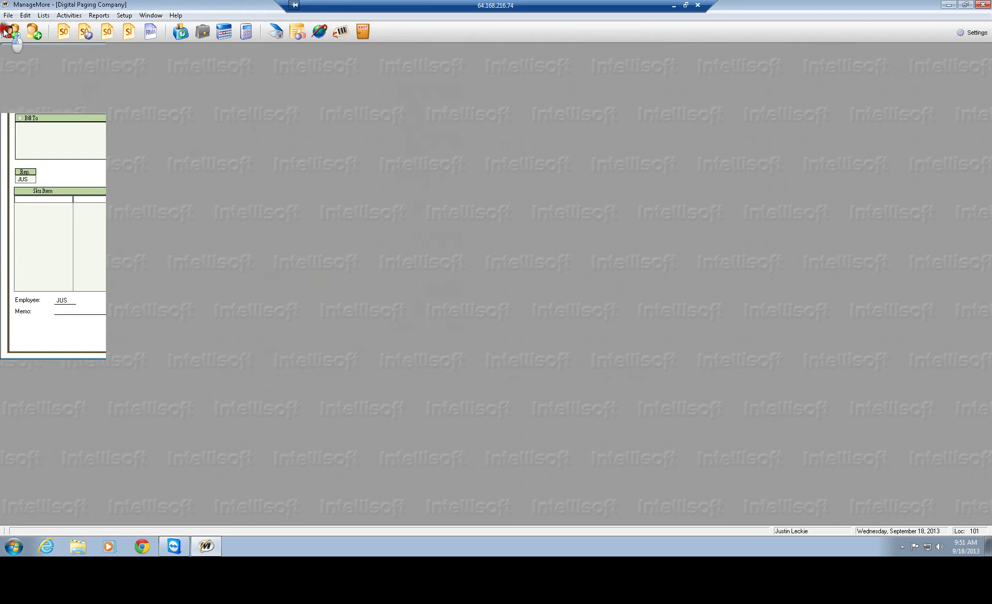
{"action": "left_click", "coordinate": [108, 66]}
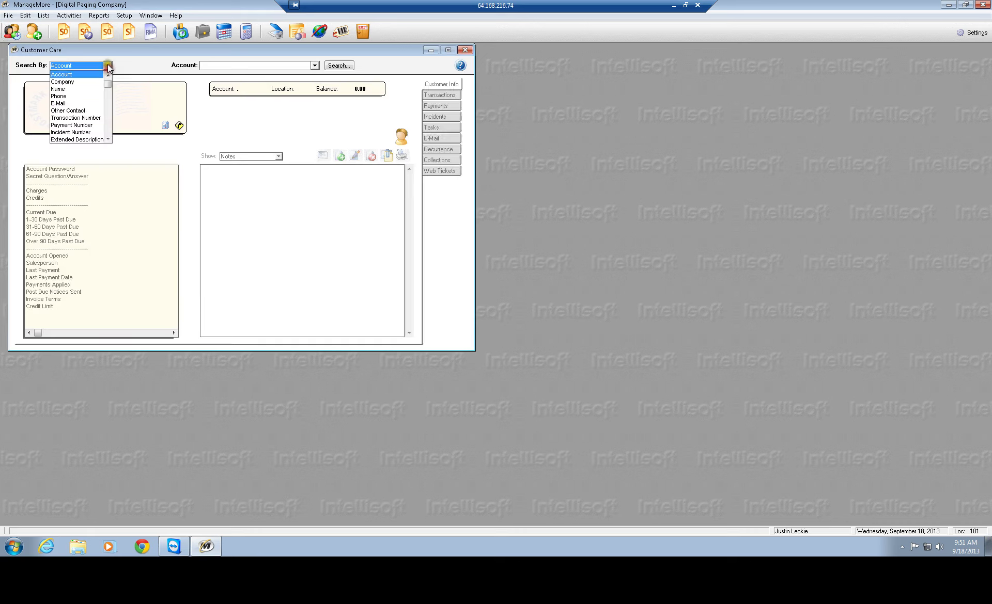
{"action": "left_click", "coordinate": [66, 81]}
{"action": "left_click", "coordinate": [221, 67]}
{"action": "type", "text": "Te"}
{"action": "key", "text": "Return"}
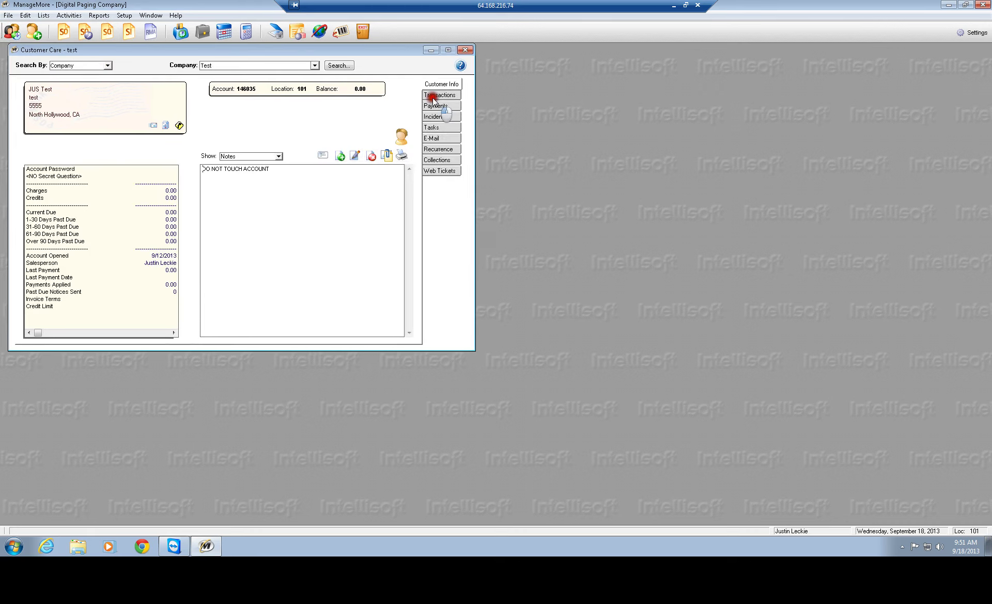
- Filter the Test customer's transactions to All Sales Quotes
{"action": "left_click", "coordinate": [436, 95]}
{"action": "left_click", "coordinate": [89, 159]}
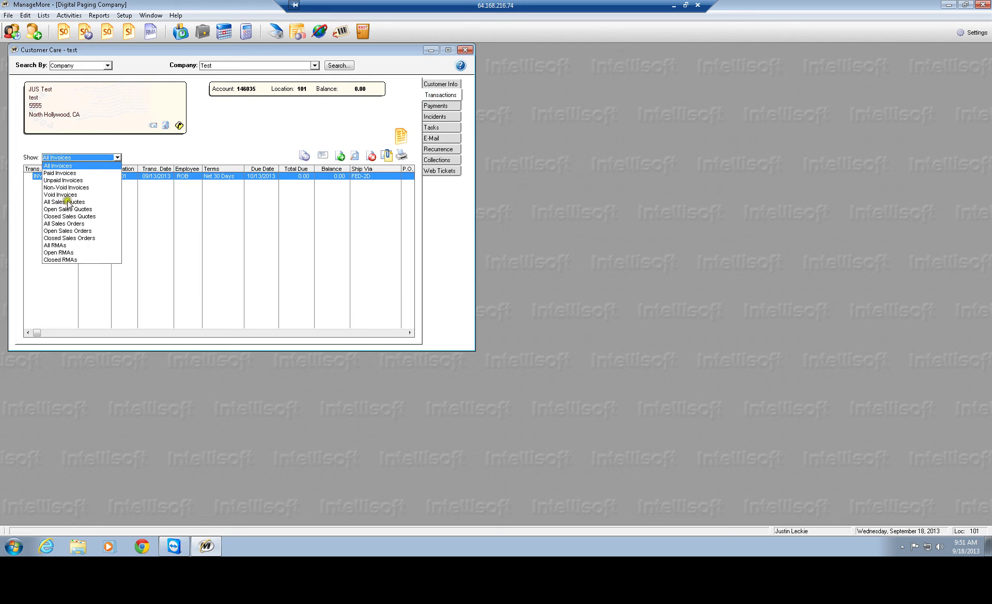
{"action": "left_click", "coordinate": [67, 201]}
- Start an Add Quote for this customer, then close the quote and Customer Care windows
{"action": "left_click", "coordinate": [338, 153]}
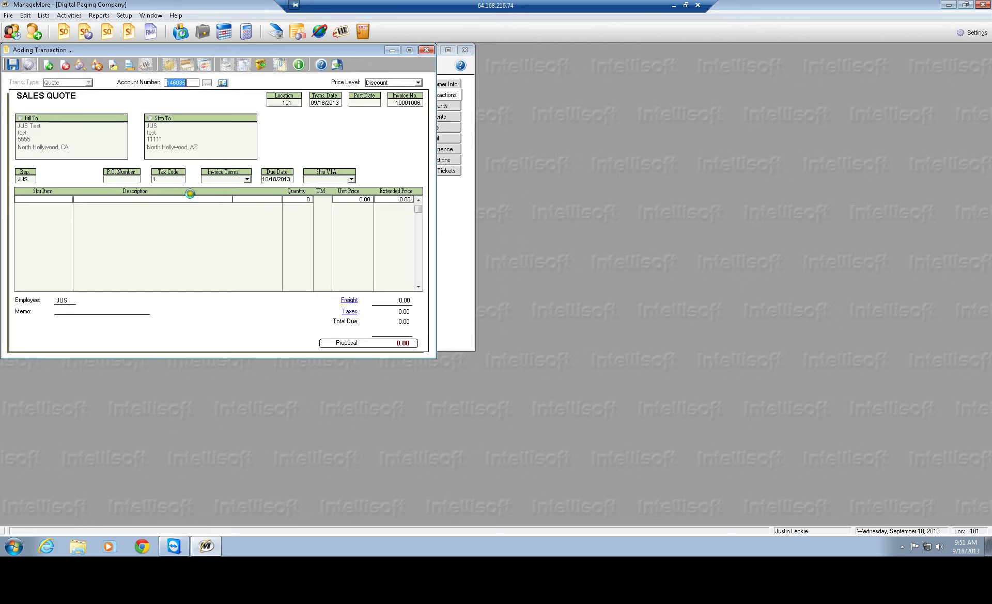
{"action": "left_click", "coordinate": [83, 174]}
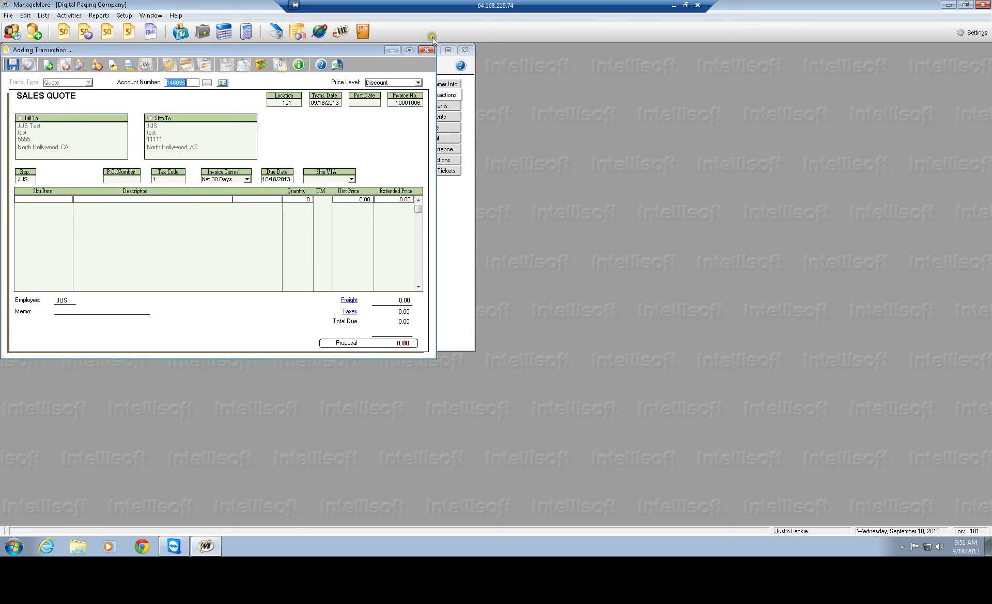
{"action": "left_click", "coordinate": [463, 54]}
{"action": "left_click", "coordinate": [464, 50]}
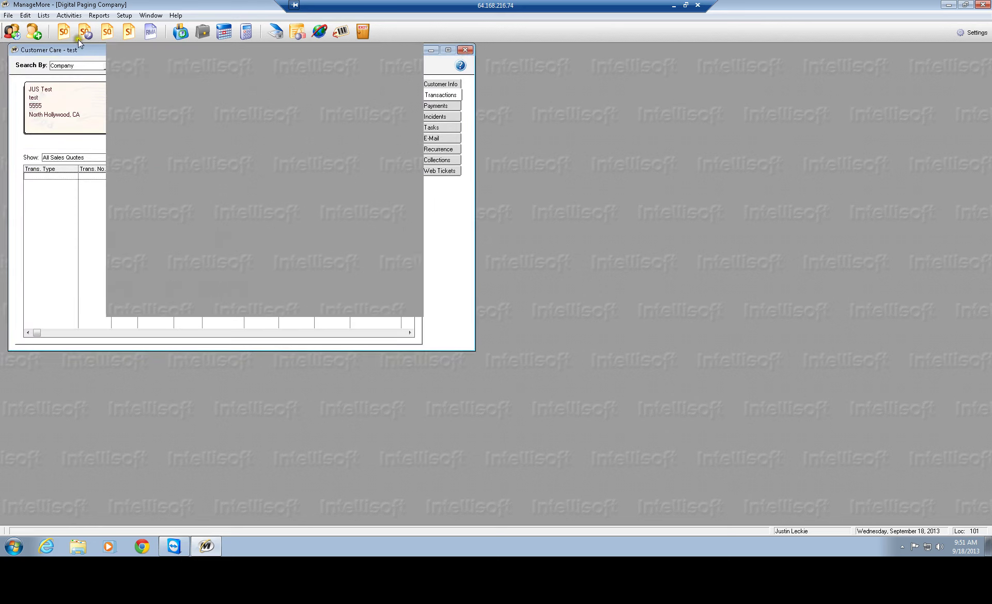
- Open the Organizer to its E-Mail view with Inbox, Outbox and Sent Items folders
{"action": "left_click", "coordinate": [142, 33]}
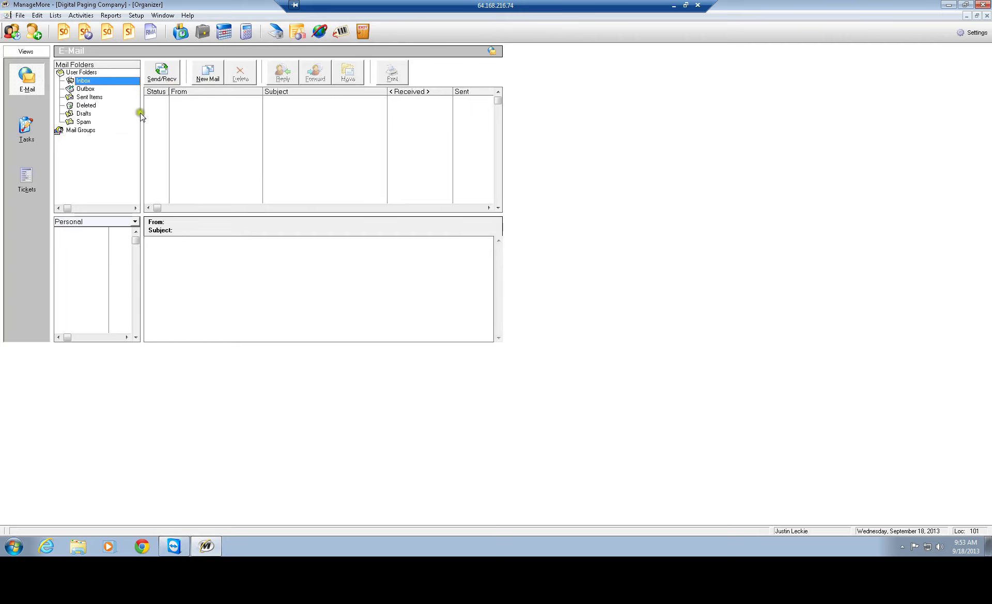
- Show the Organizer's Tasks list and dismiss the department lookup without choosing a department
{"action": "left_click", "coordinate": [24, 133]}
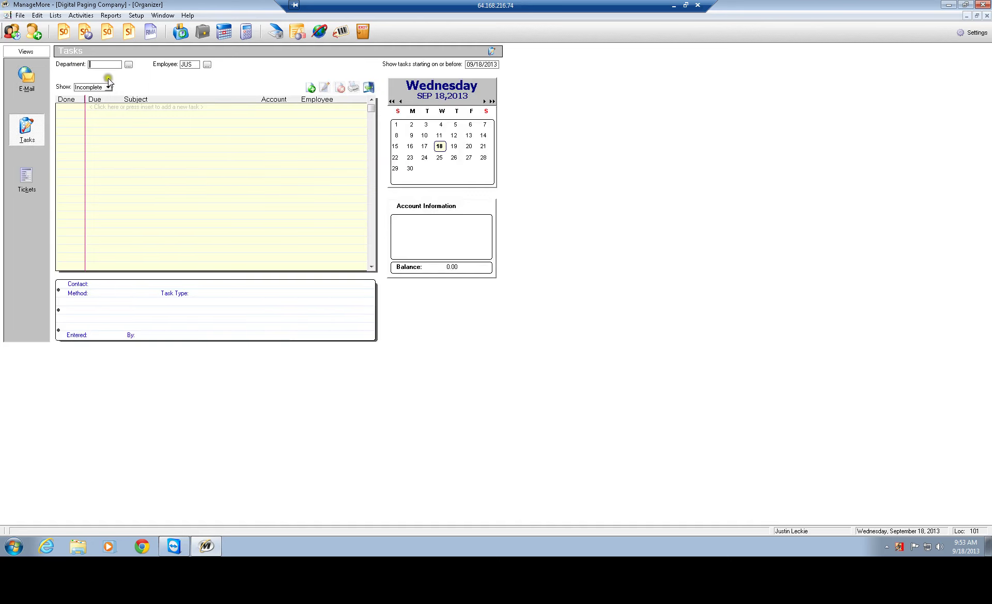
{"action": "left_click", "coordinate": [129, 65]}
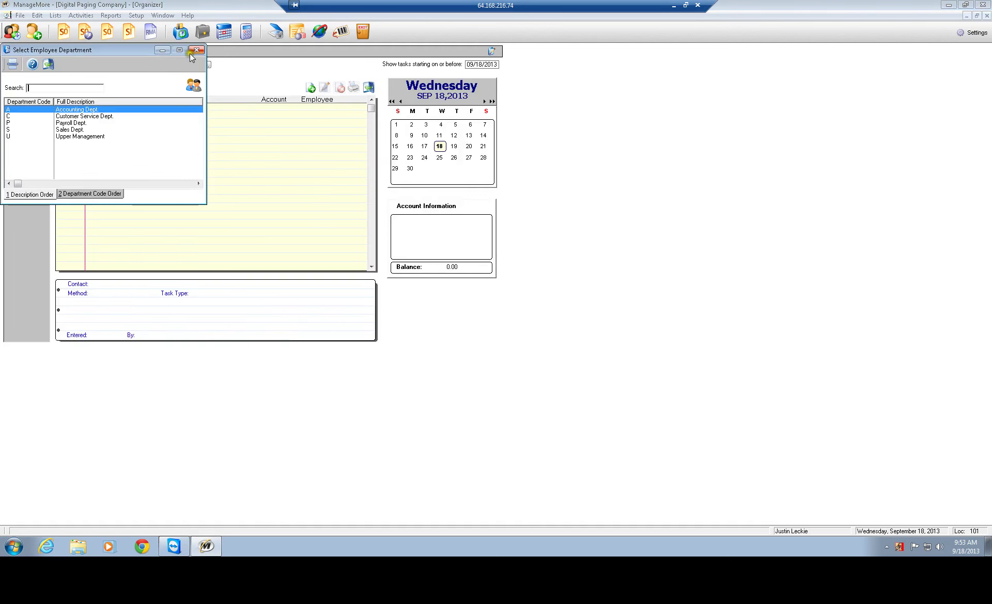
{"action": "left_click", "coordinate": [197, 50]}
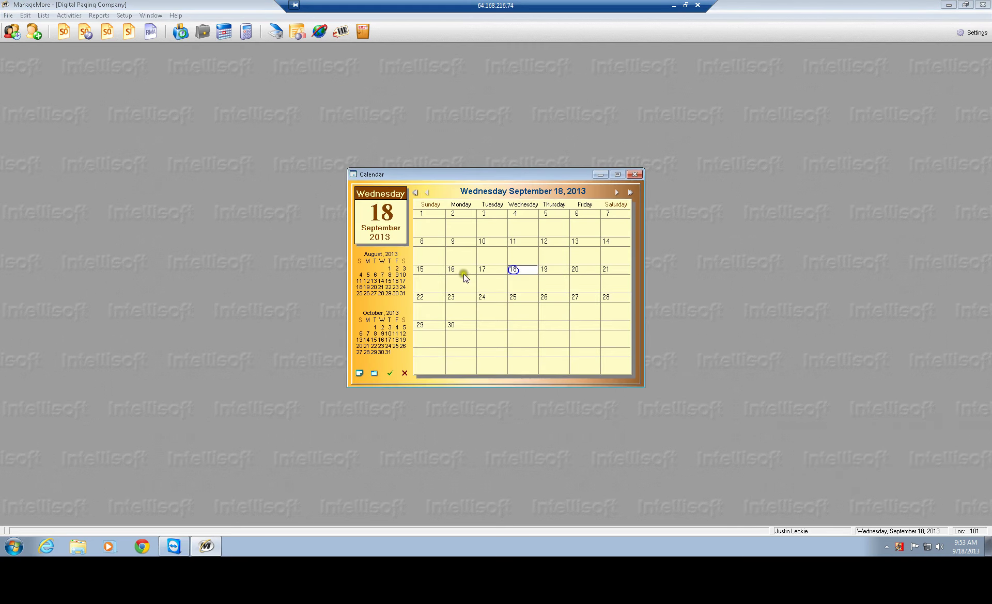
- Close the open window, preview the Calendar, and close Adding Document to File Cabinet
{"action": "left_click", "coordinate": [637, 174]}
{"action": "left_click", "coordinate": [227, 33]}
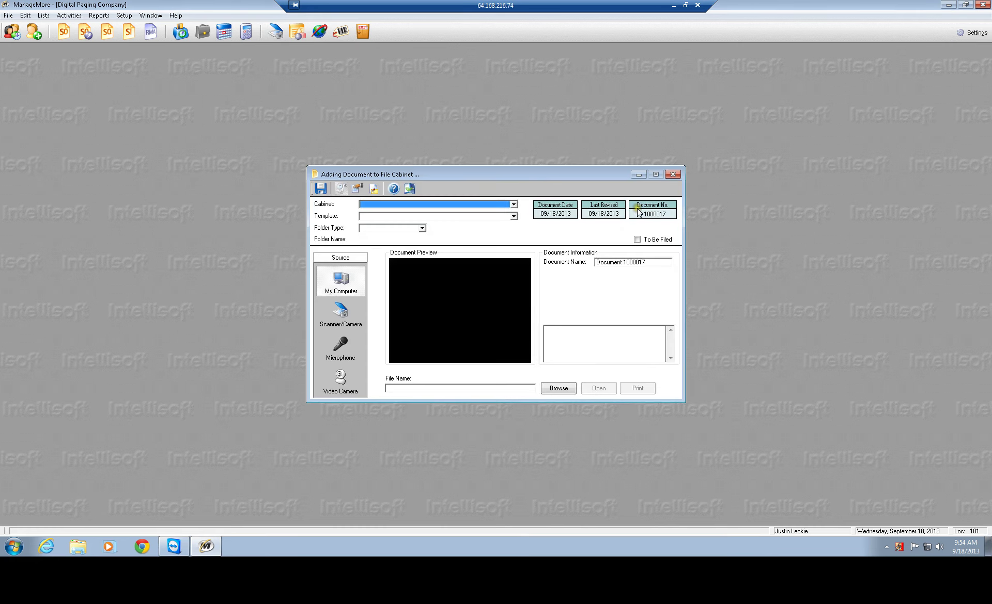
{"action": "left_click", "coordinate": [673, 175]}
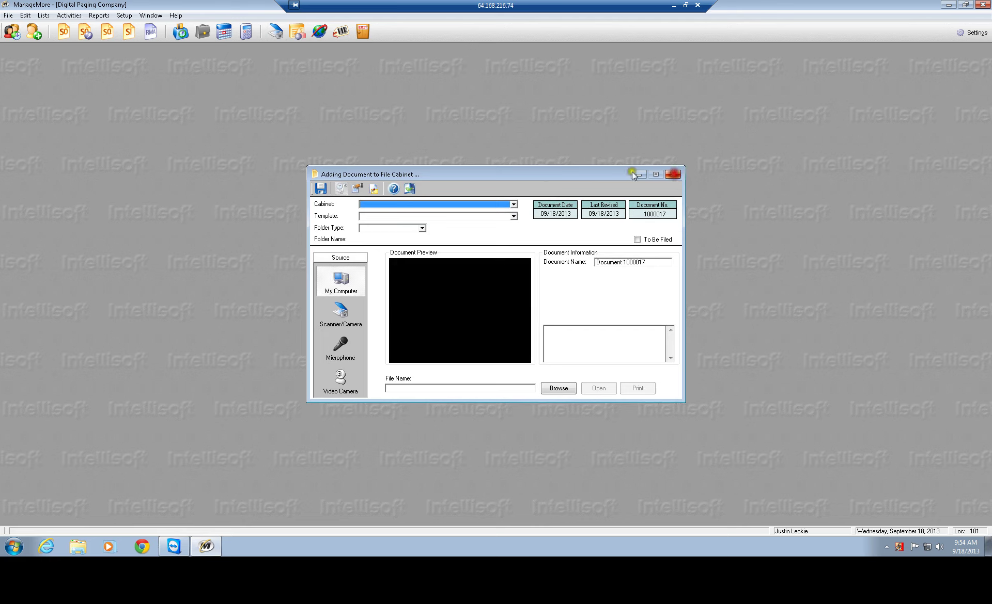
{"action": "left_click", "coordinate": [296, 32]}
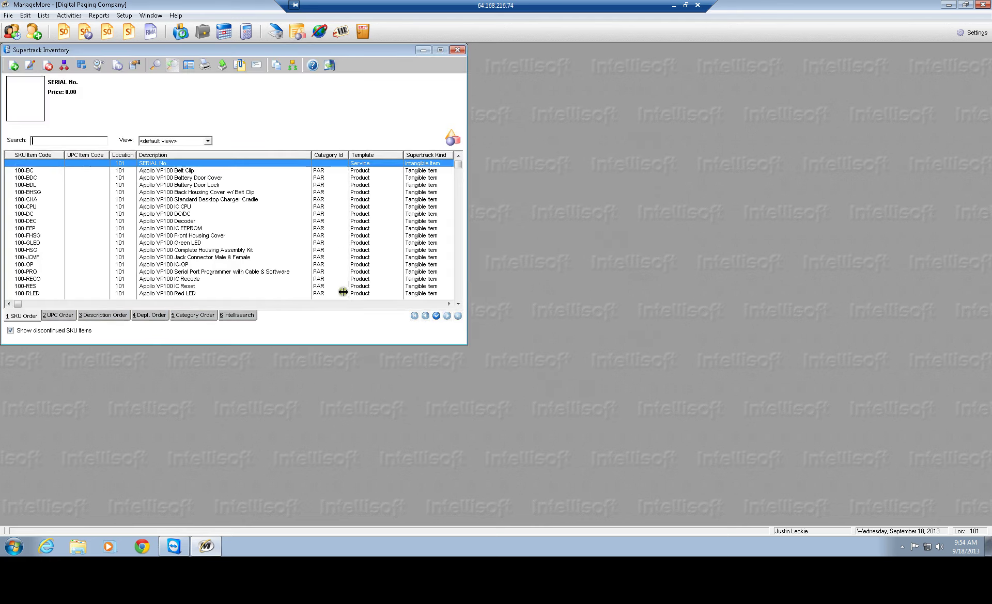
{"action": "left_click", "coordinate": [459, 303]}
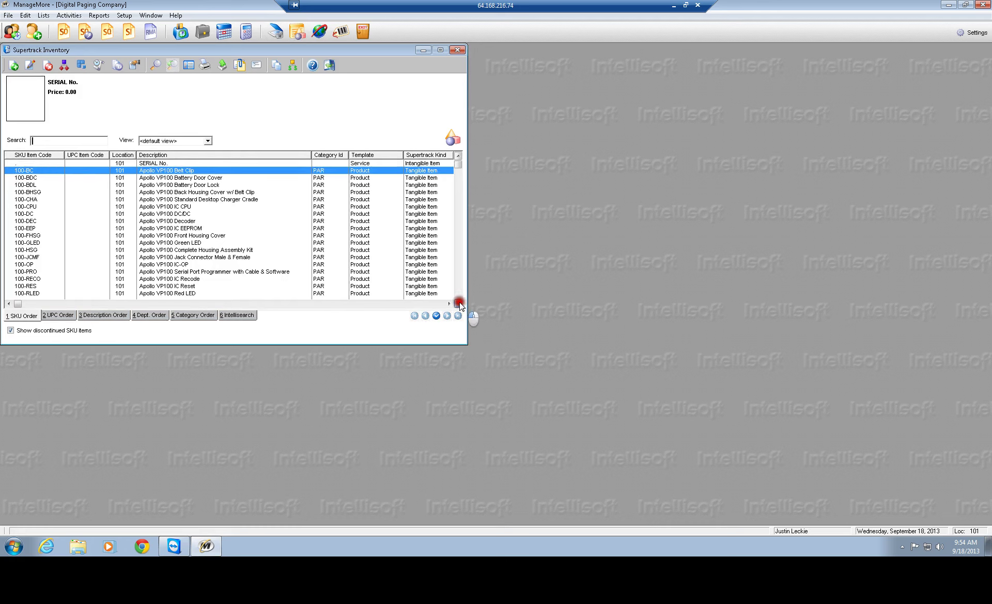
{"action": "left_click_drag", "start_coordinate": [459, 305], "coordinate": [459, 305]}
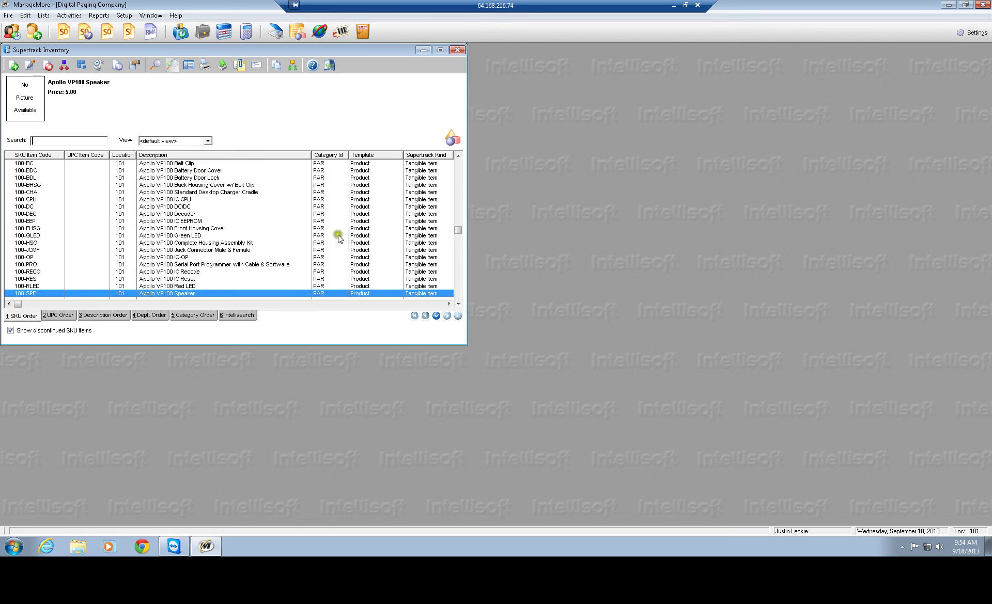
{"action": "left_click_drag", "start_coordinate": [459, 305], "coordinate": [462, 305]}
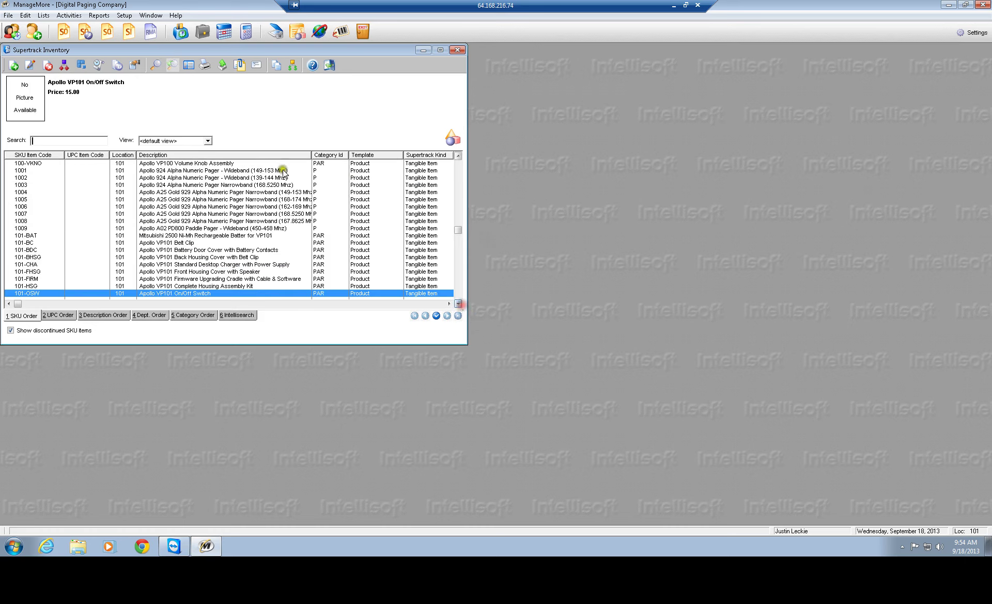
{"action": "left_click", "coordinate": [325, 207]}
{"action": "left_click", "coordinate": [458, 304]}
{"action": "left_click_drag", "start_coordinate": [458, 305], "coordinate": [459, 305]}
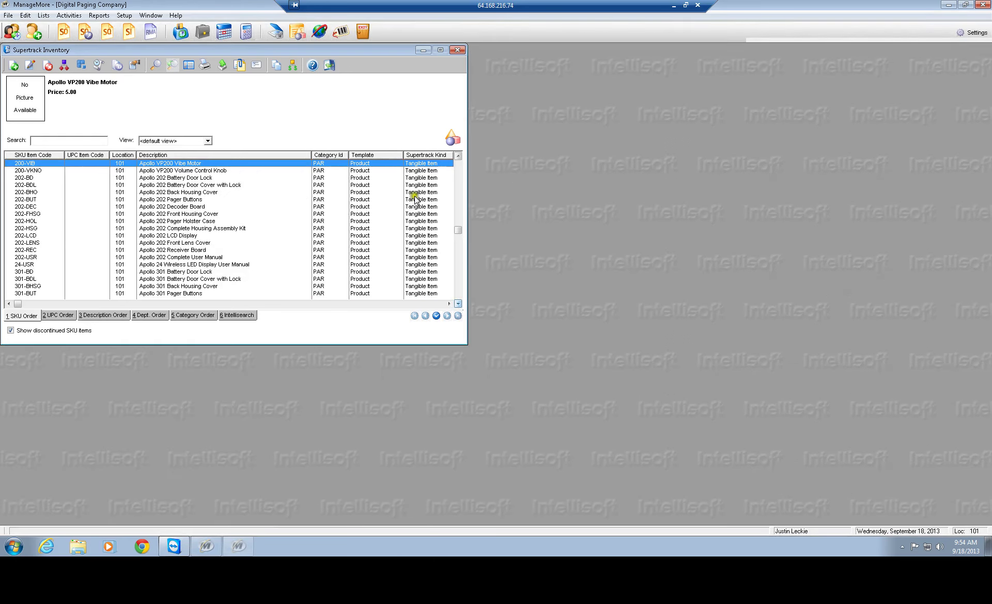
{"action": "left_click_drag", "start_coordinate": [460, 231], "coordinate": [459, 264]}
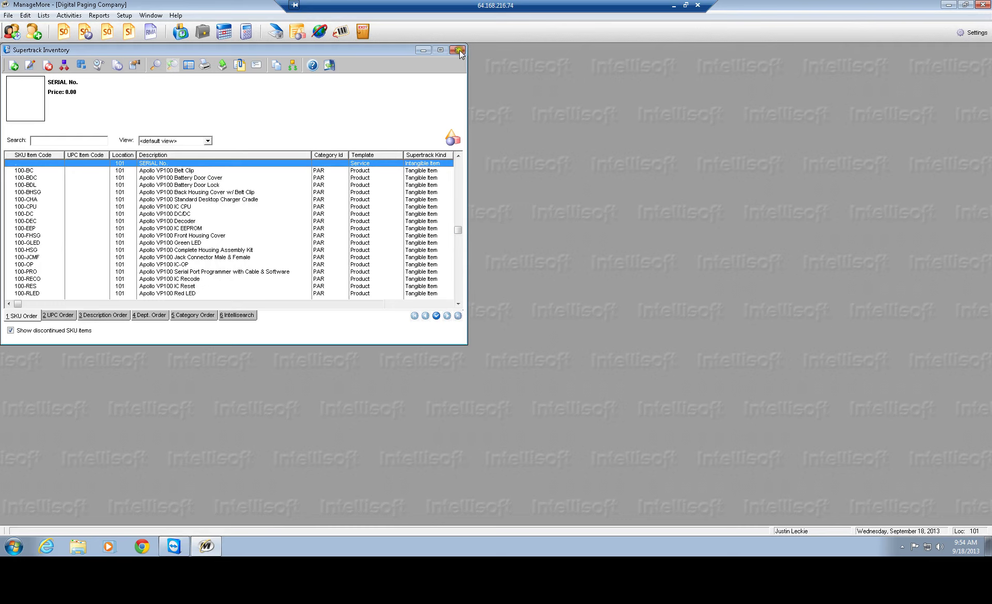
{"action": "left_click", "coordinate": [438, 50]}
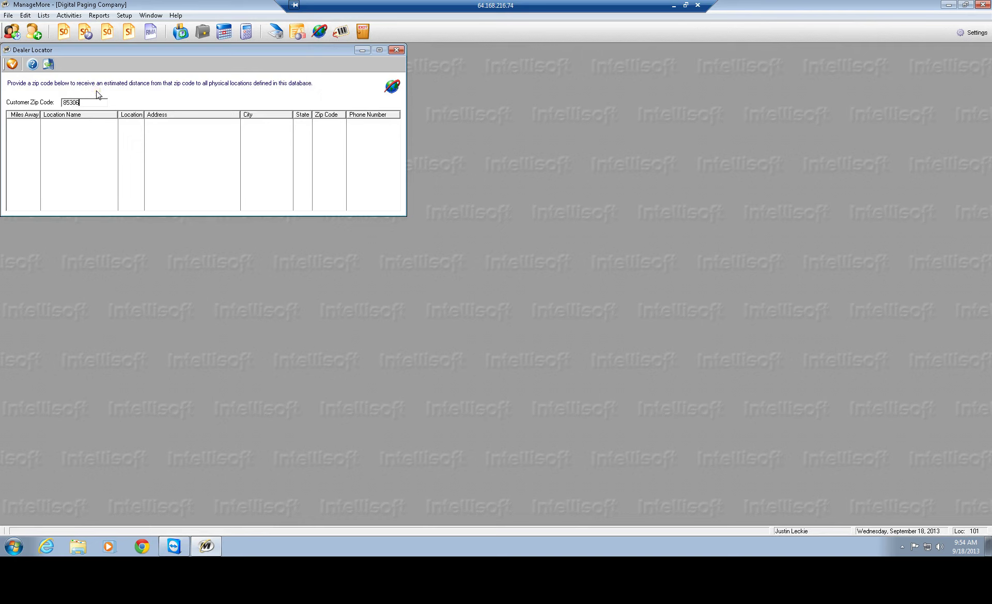
{"action": "key", "text": "Return"}
{"action": "double_click", "coordinate": [103, 121]}
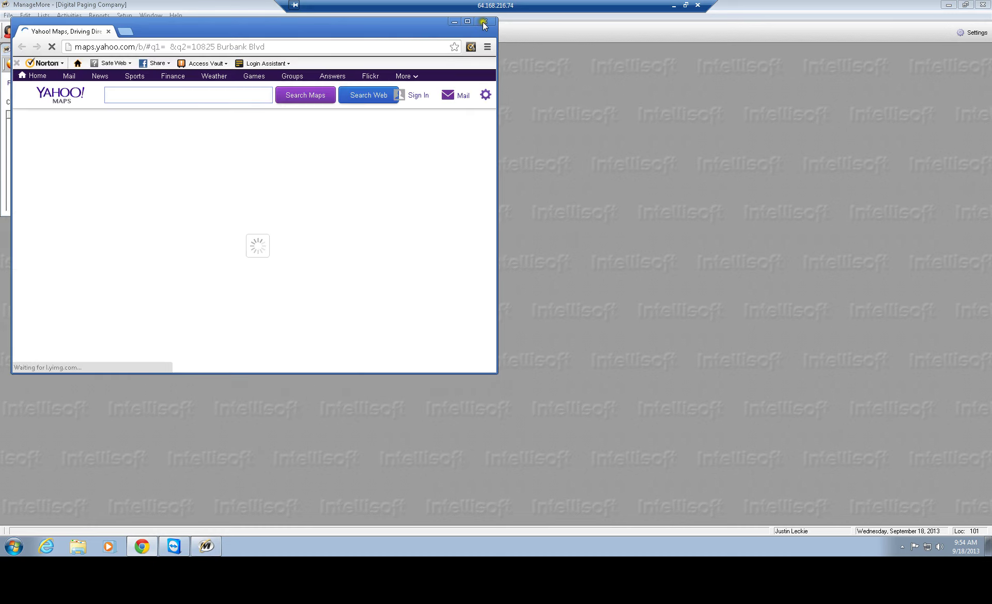
{"action": "left_click", "coordinate": [484, 25]}
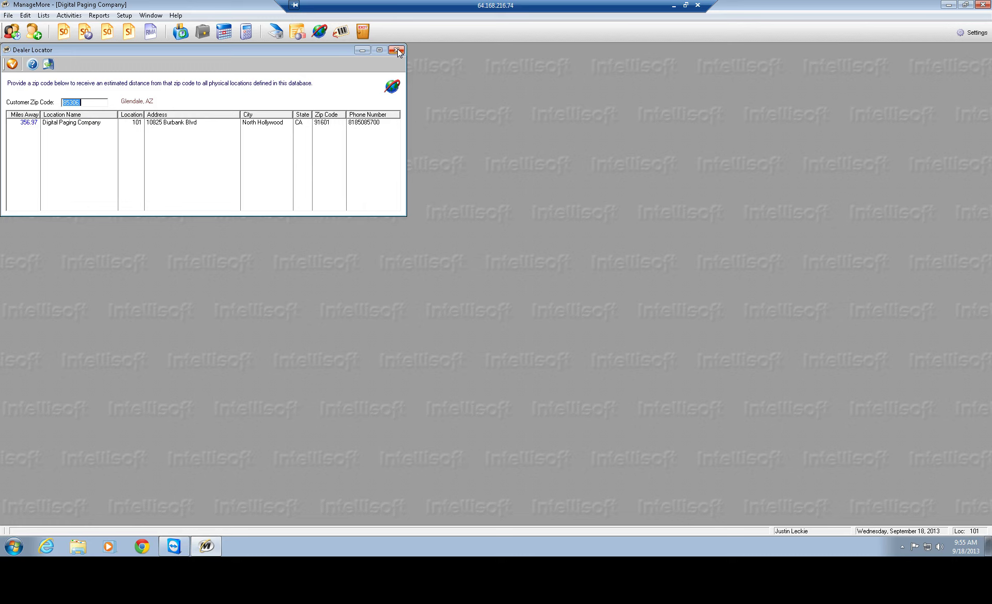
{"action": "left_click", "coordinate": [397, 50]}
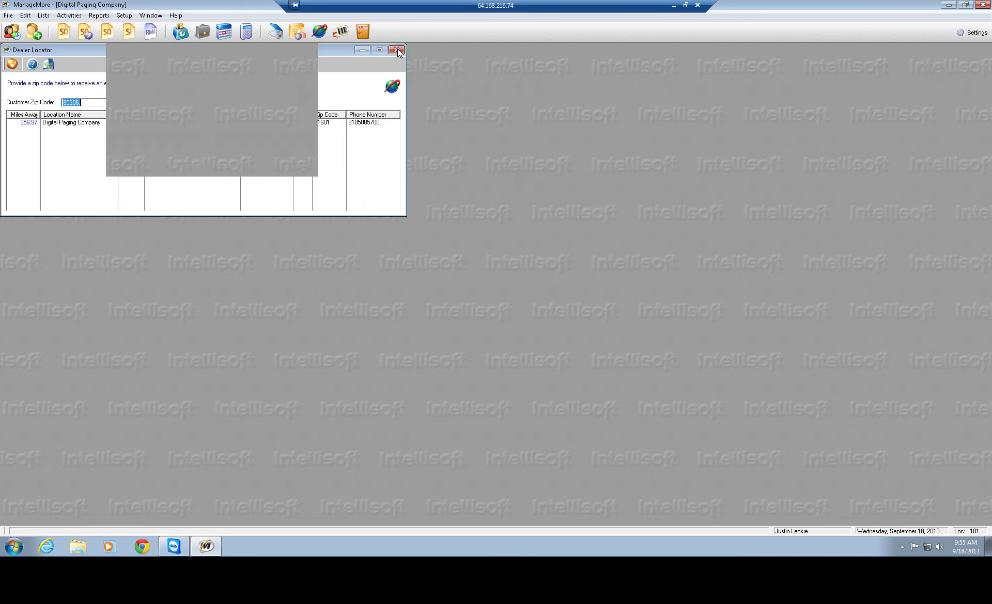
- Preview and close the Serial No. Lookup, then minimise the remote session to the desktop
{"action": "left_click", "coordinate": [340, 33]}
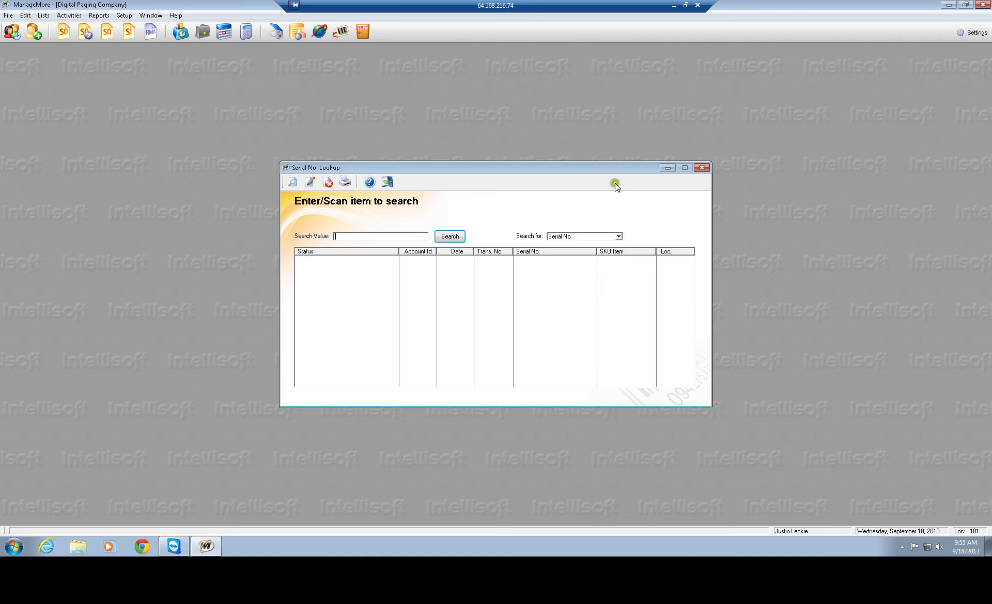
{"action": "left_click", "coordinate": [704, 168]}
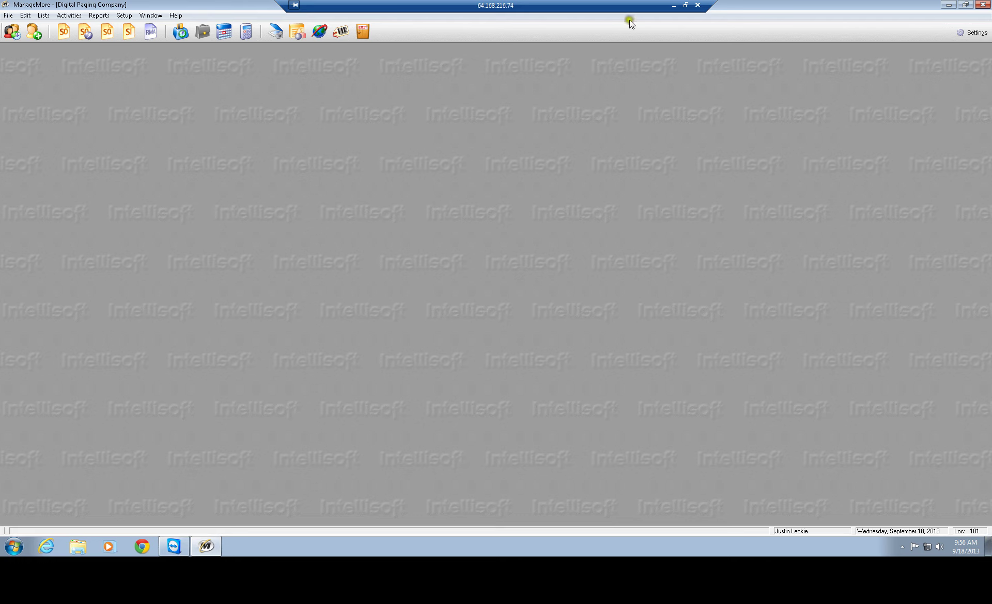
{"action": "left_click", "coordinate": [671, 5]}
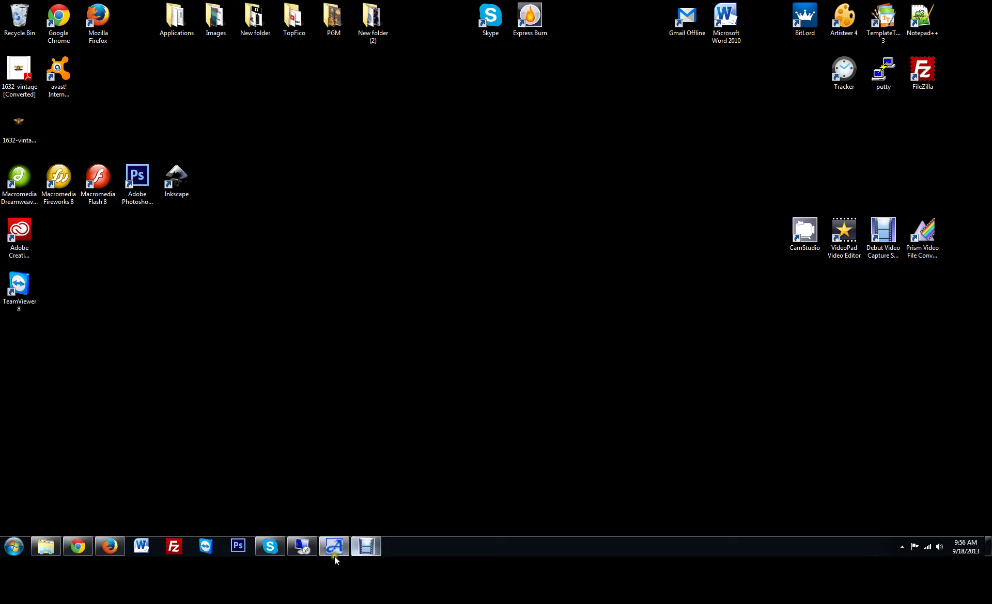